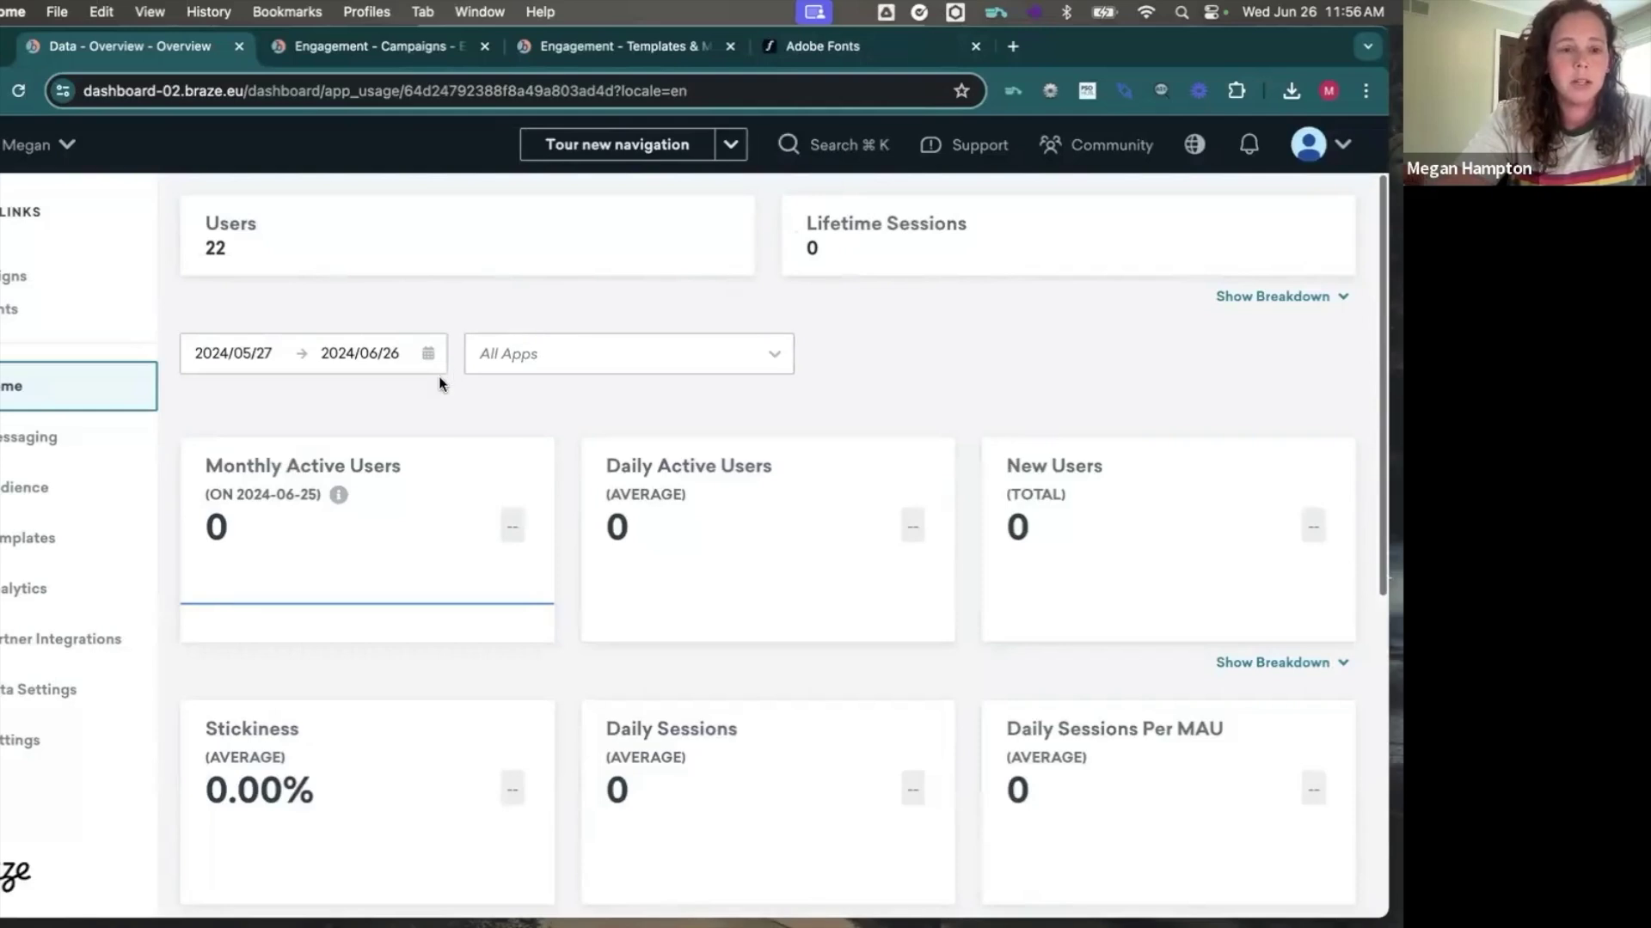
Go to Settings > Email Preferences and show the Drag-And-Drop Email Editor style settings
mouse_move(49, 706)
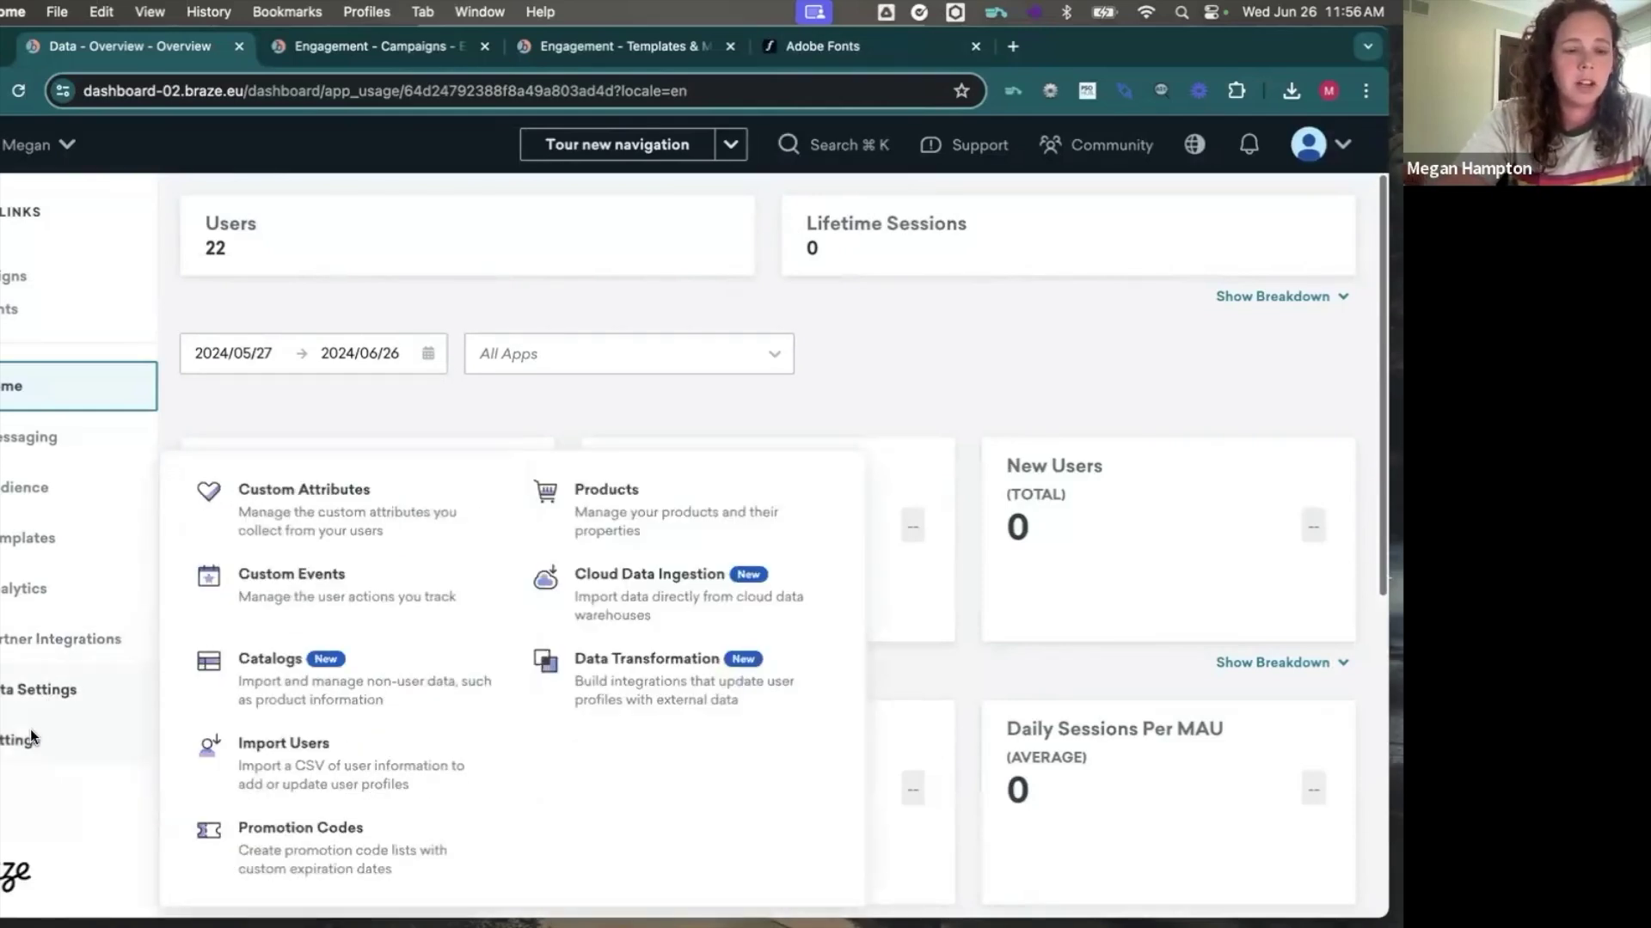
left_click(477, 682)
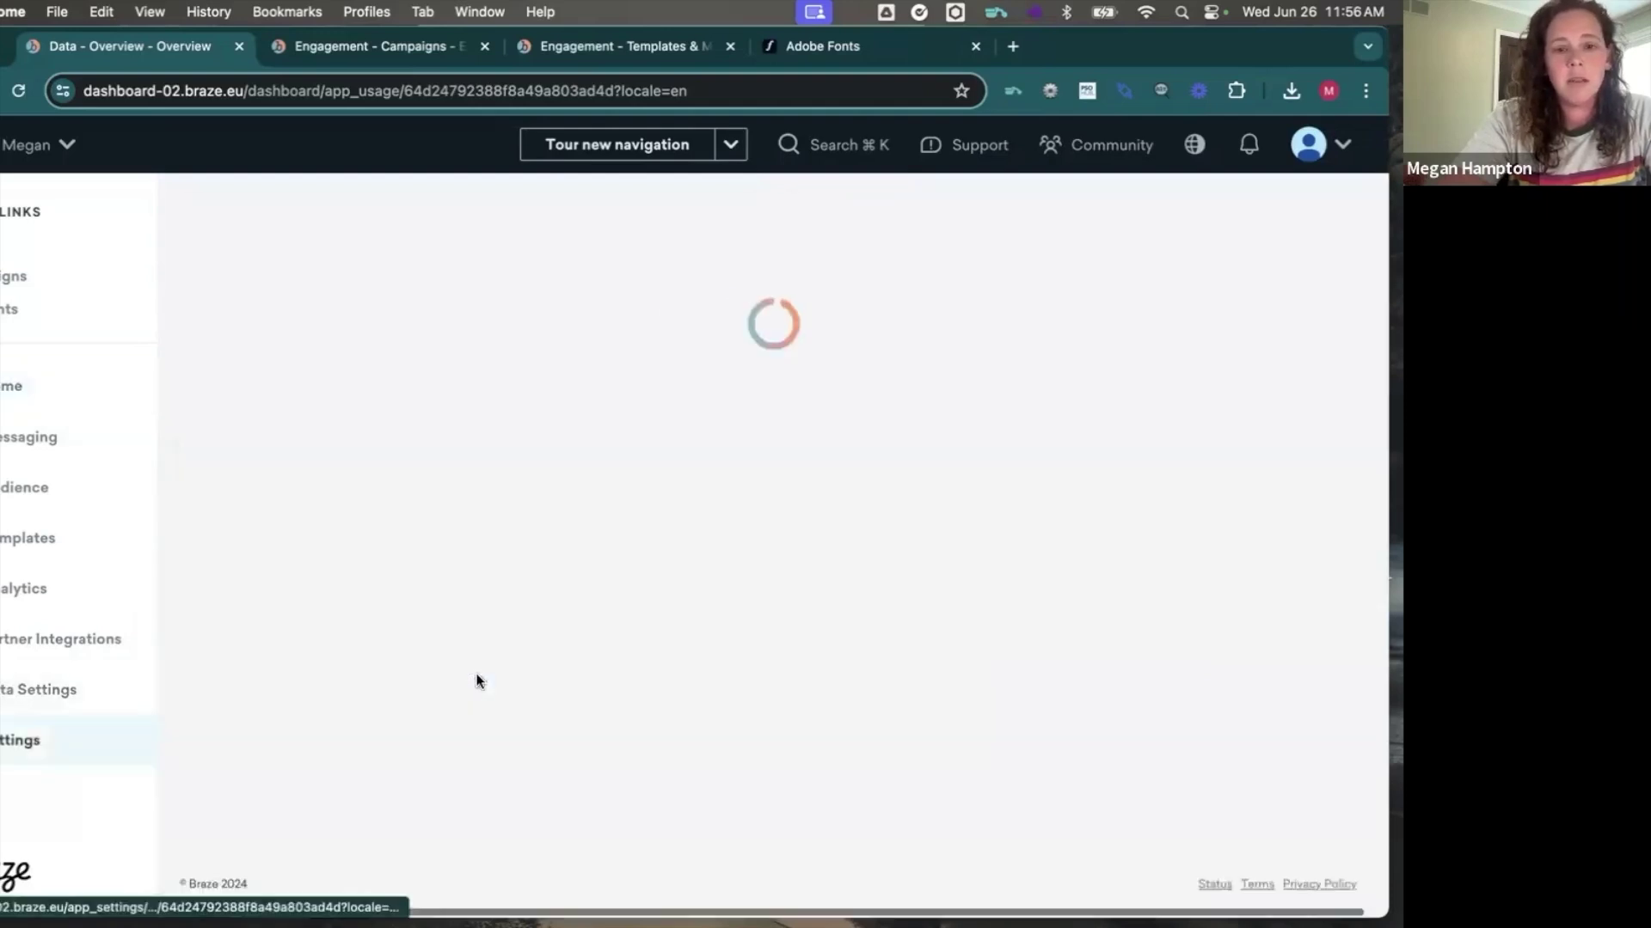
left_click(798, 184)
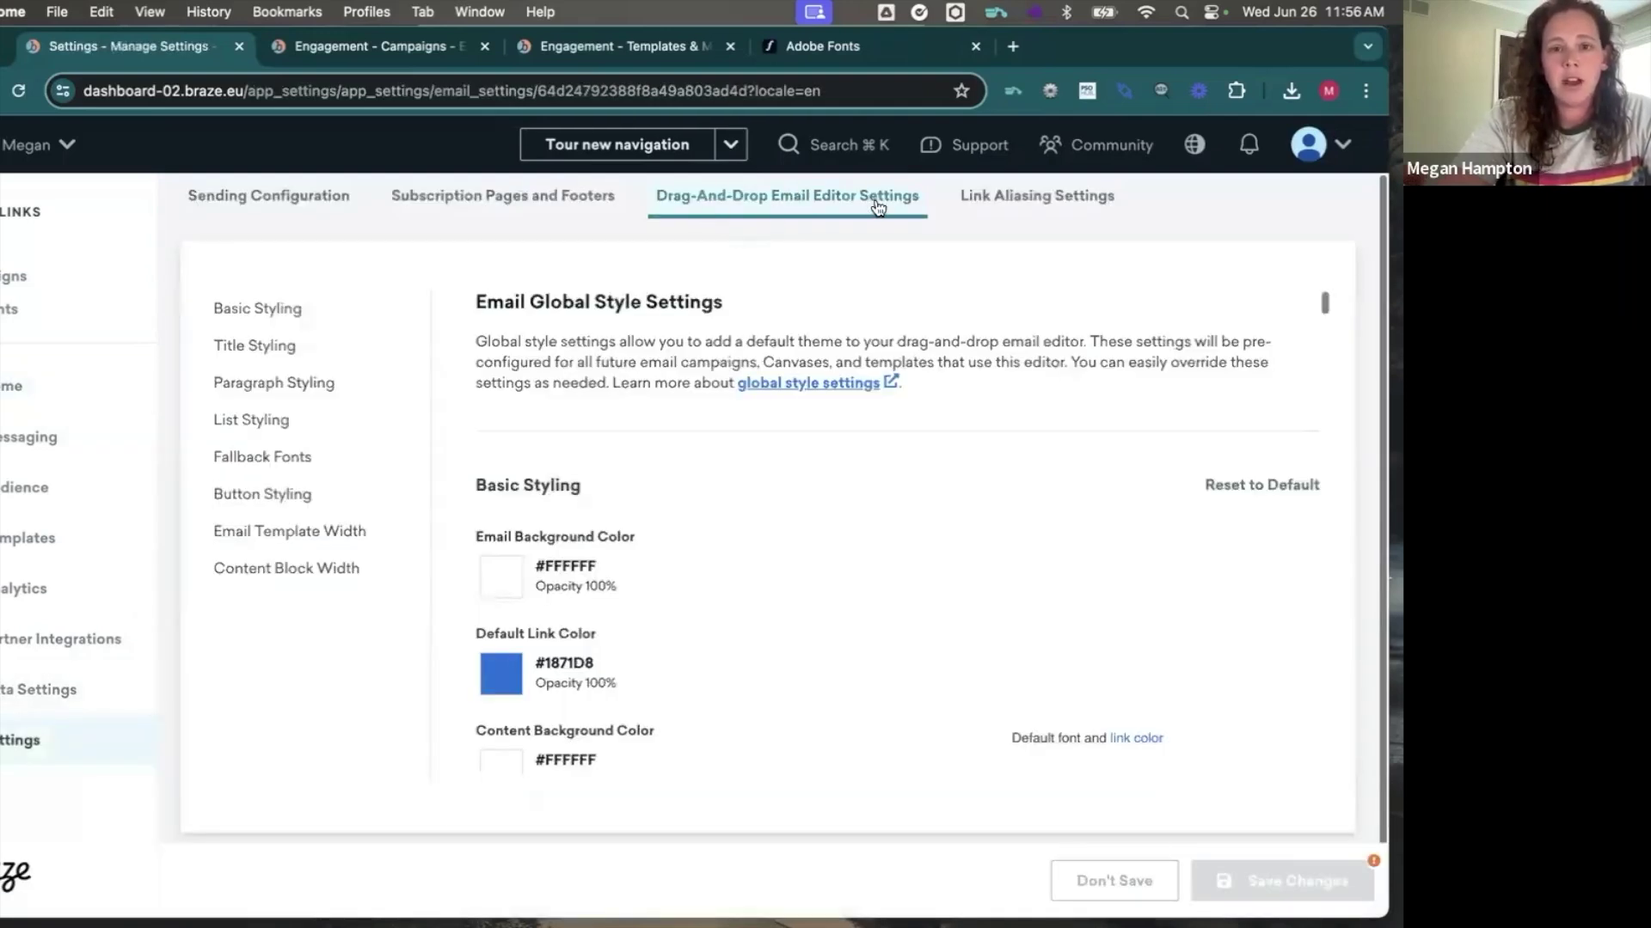
Scroll to Default Font Name, start adding a custom font, then cancel, keeping Helvetica
scroll(674, 587, "down", 4)
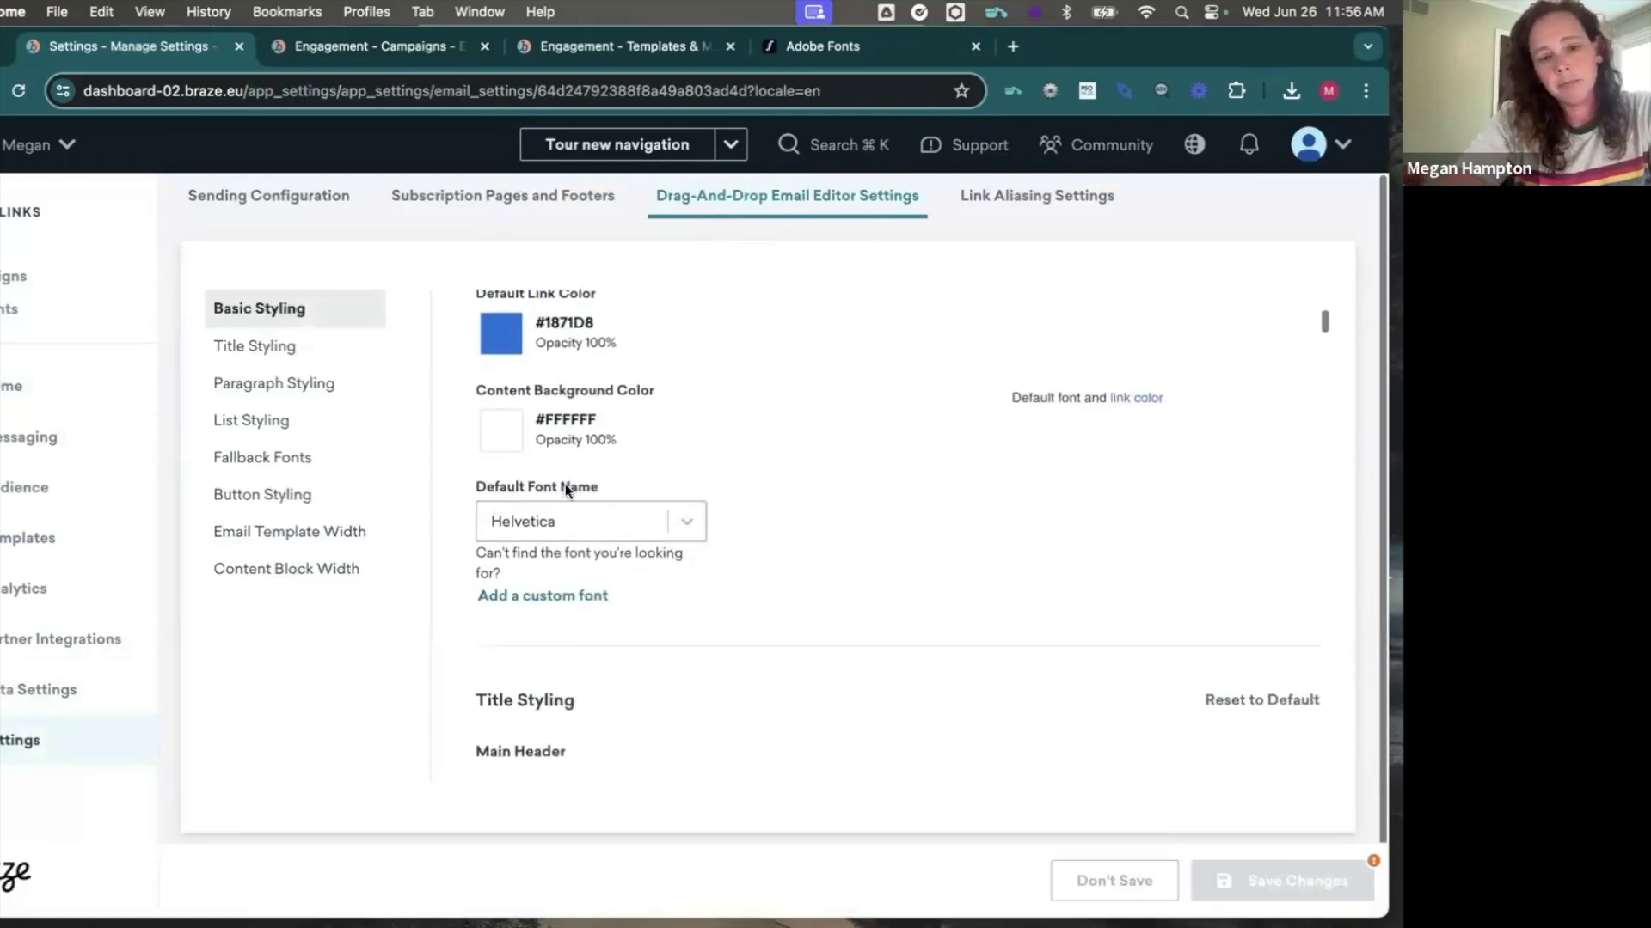
left_click(543, 600)
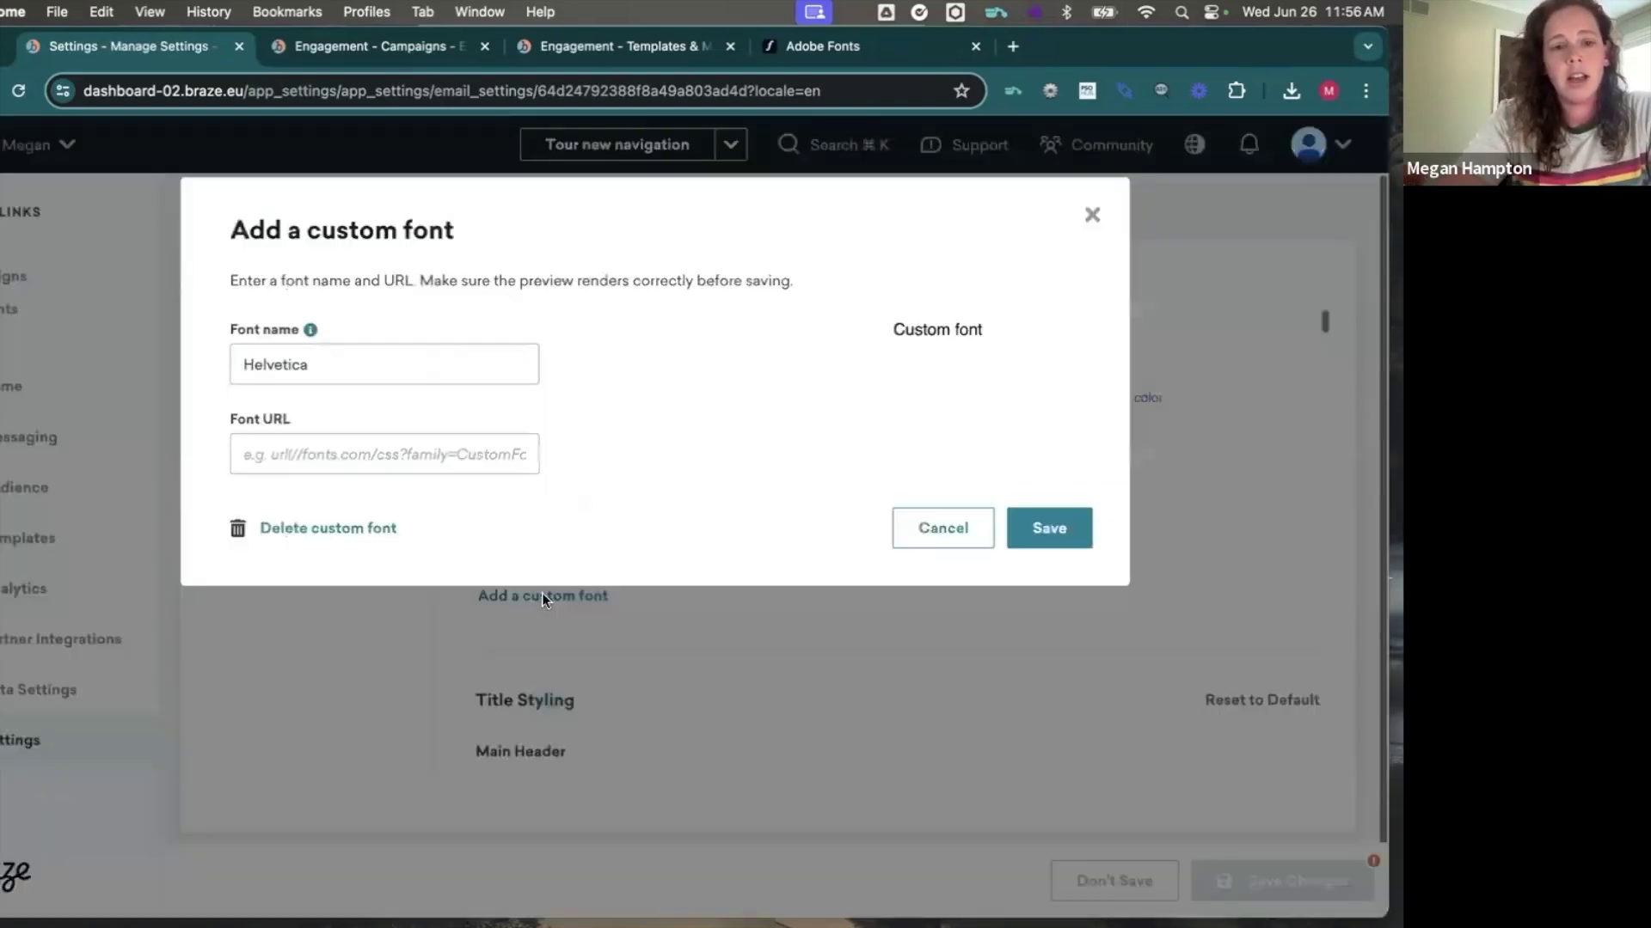
left_click(287, 446)
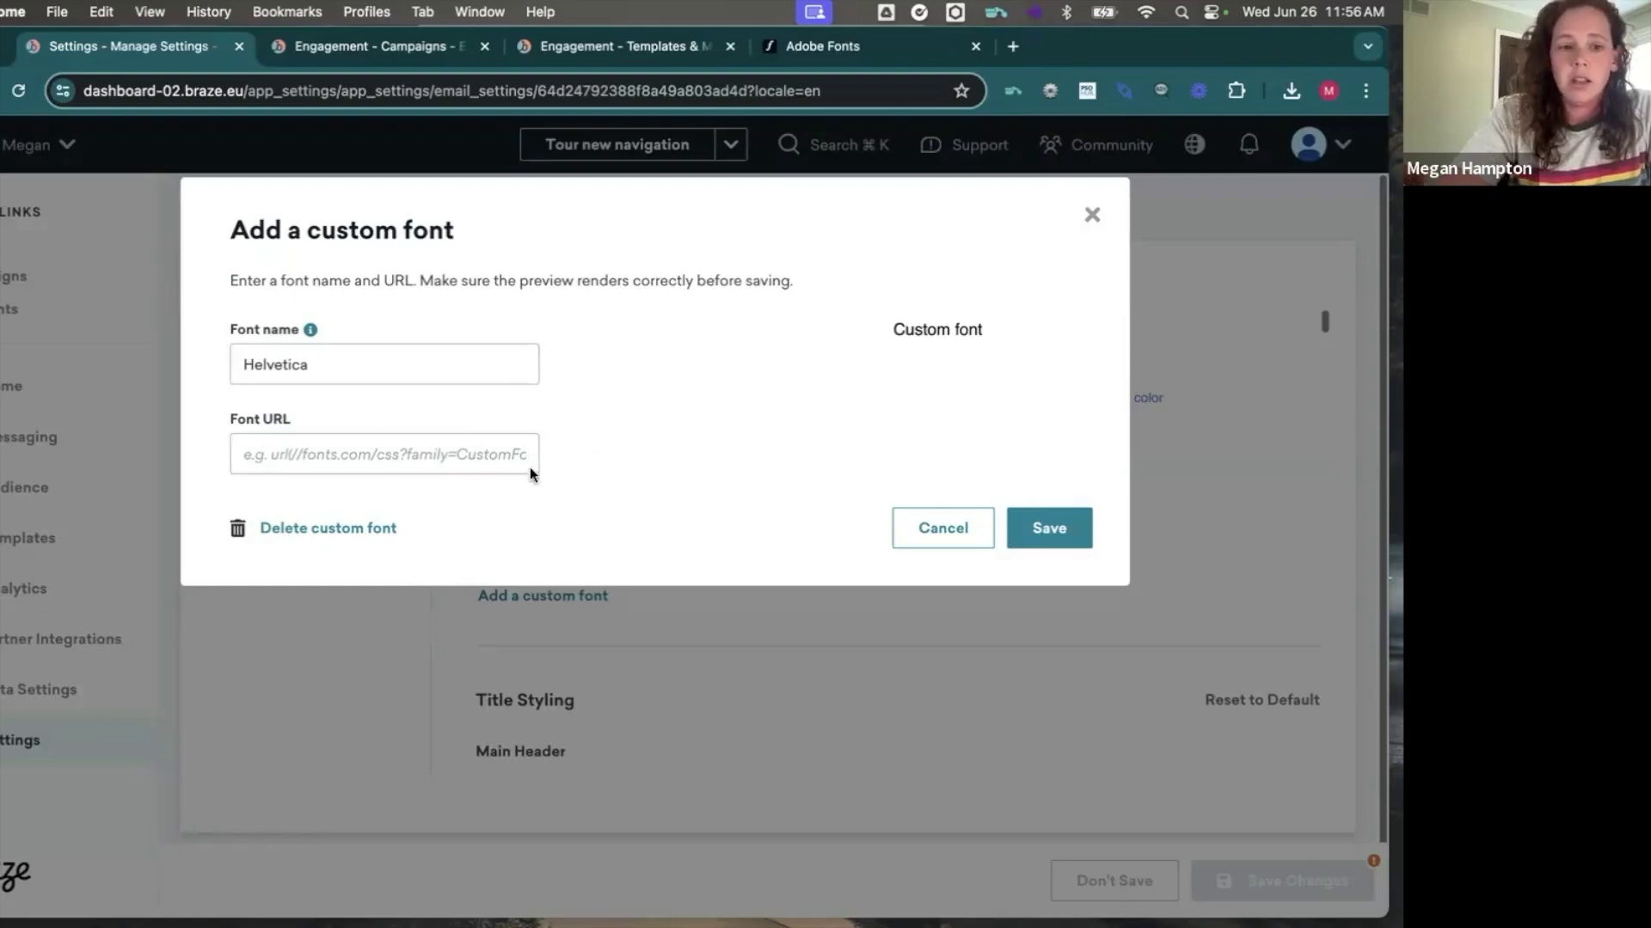
left_click(965, 528)
Search 'fuz' in the Default Font Name list and choose Fuzzy Bubbles
left_click(686, 515)
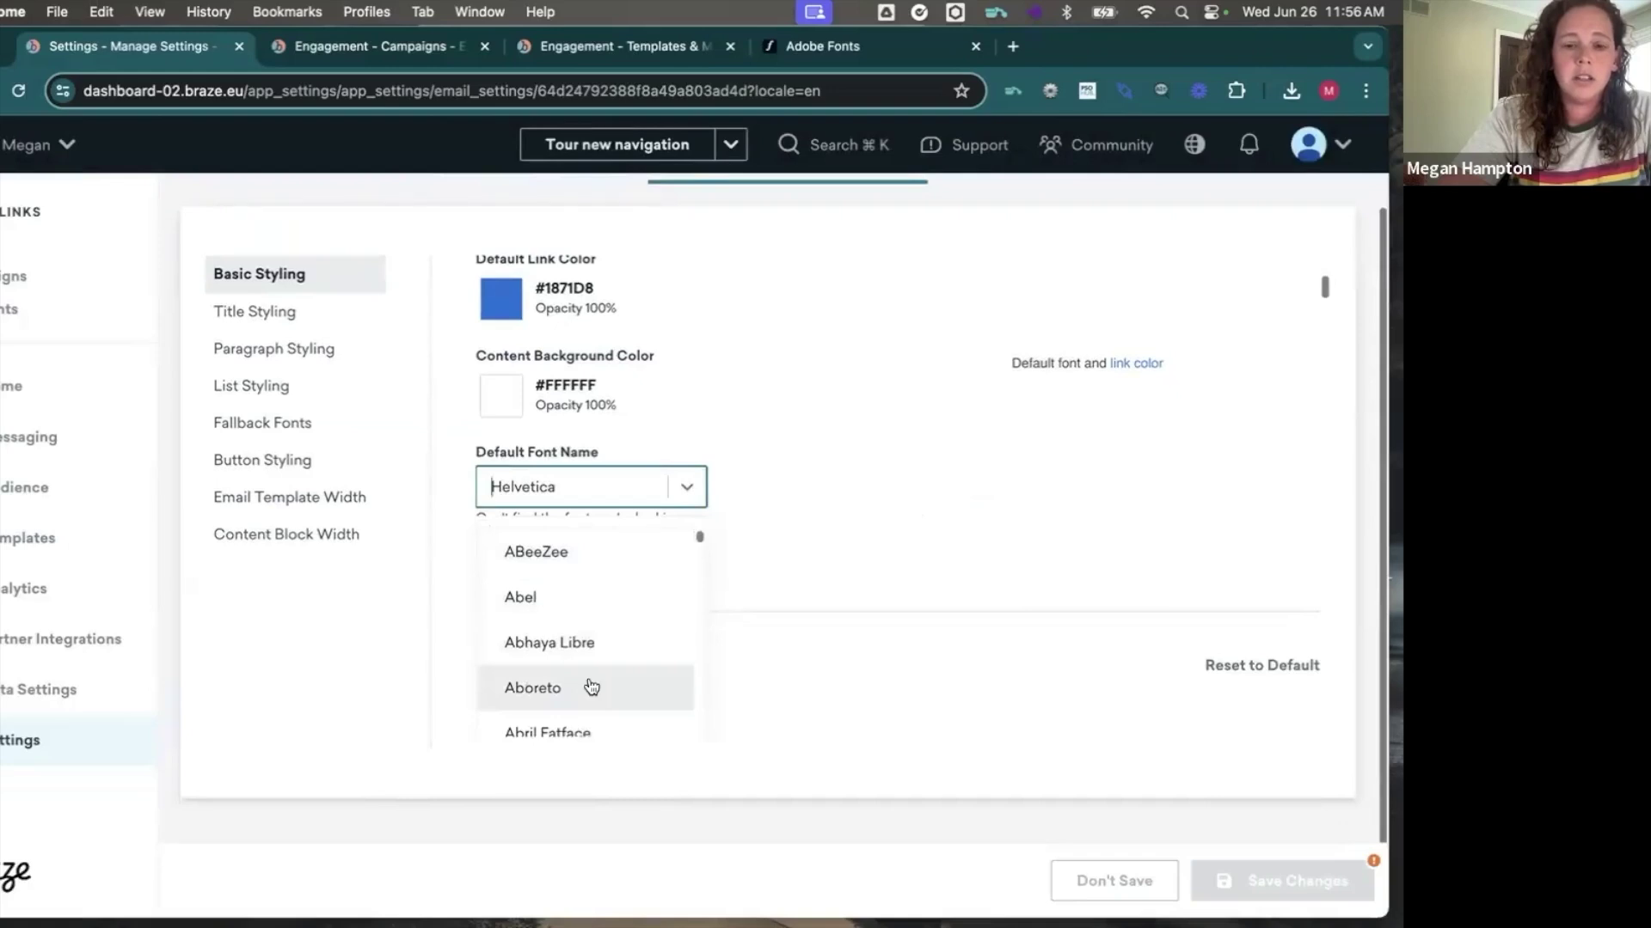
scroll(592, 687, "down", 15)
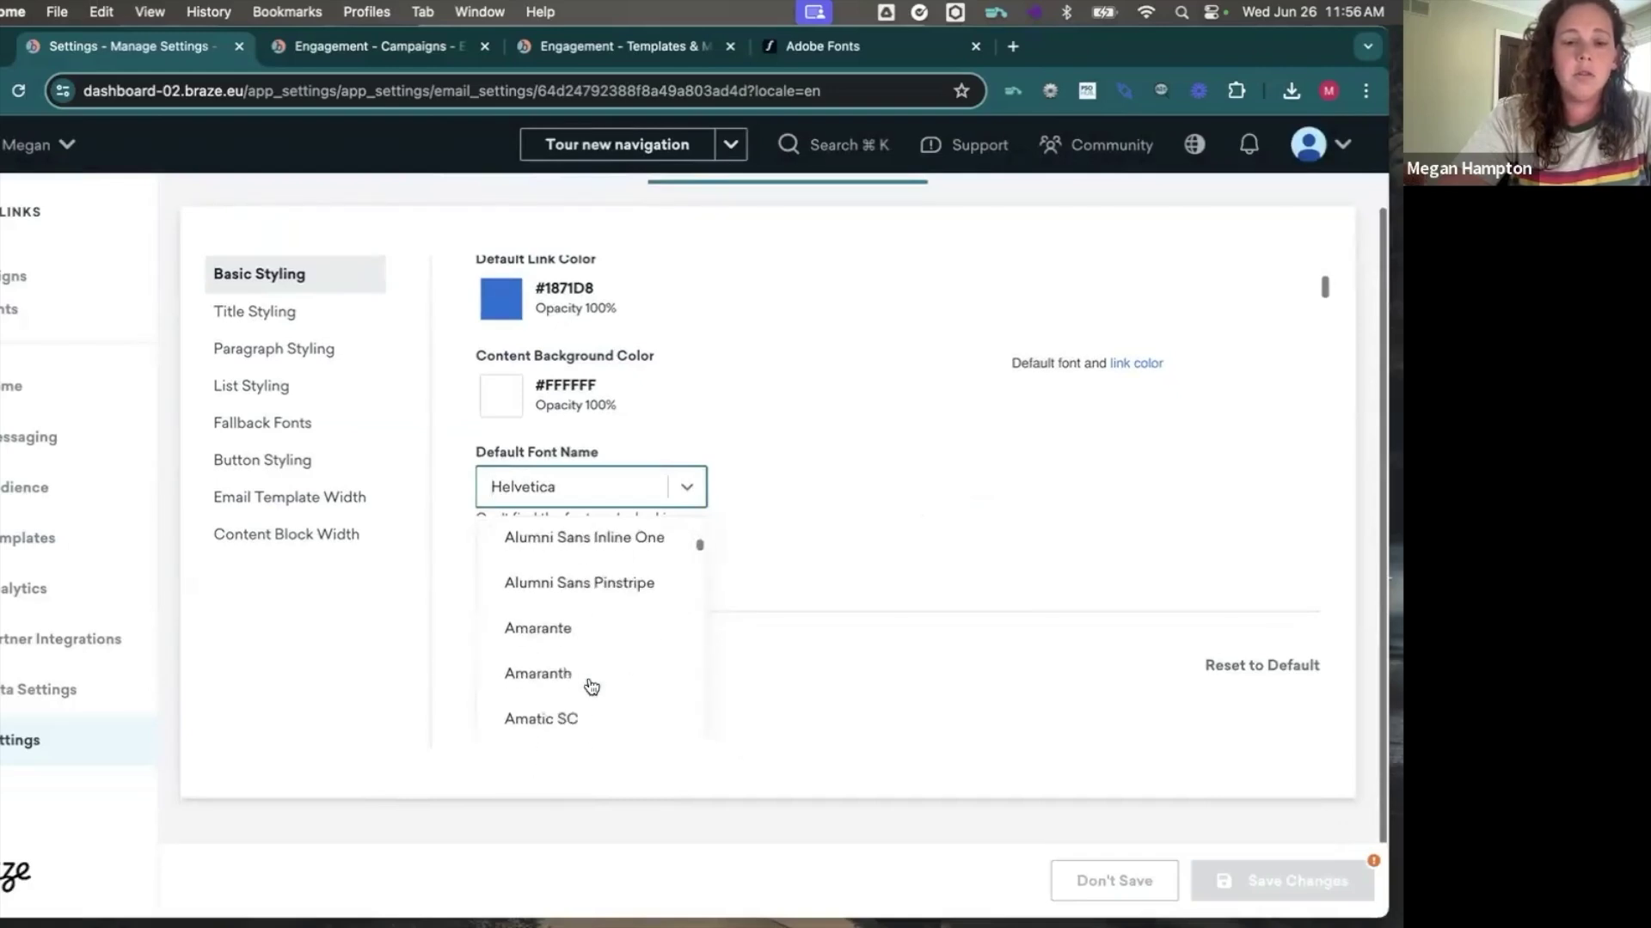
scroll(591, 687, "down", 15)
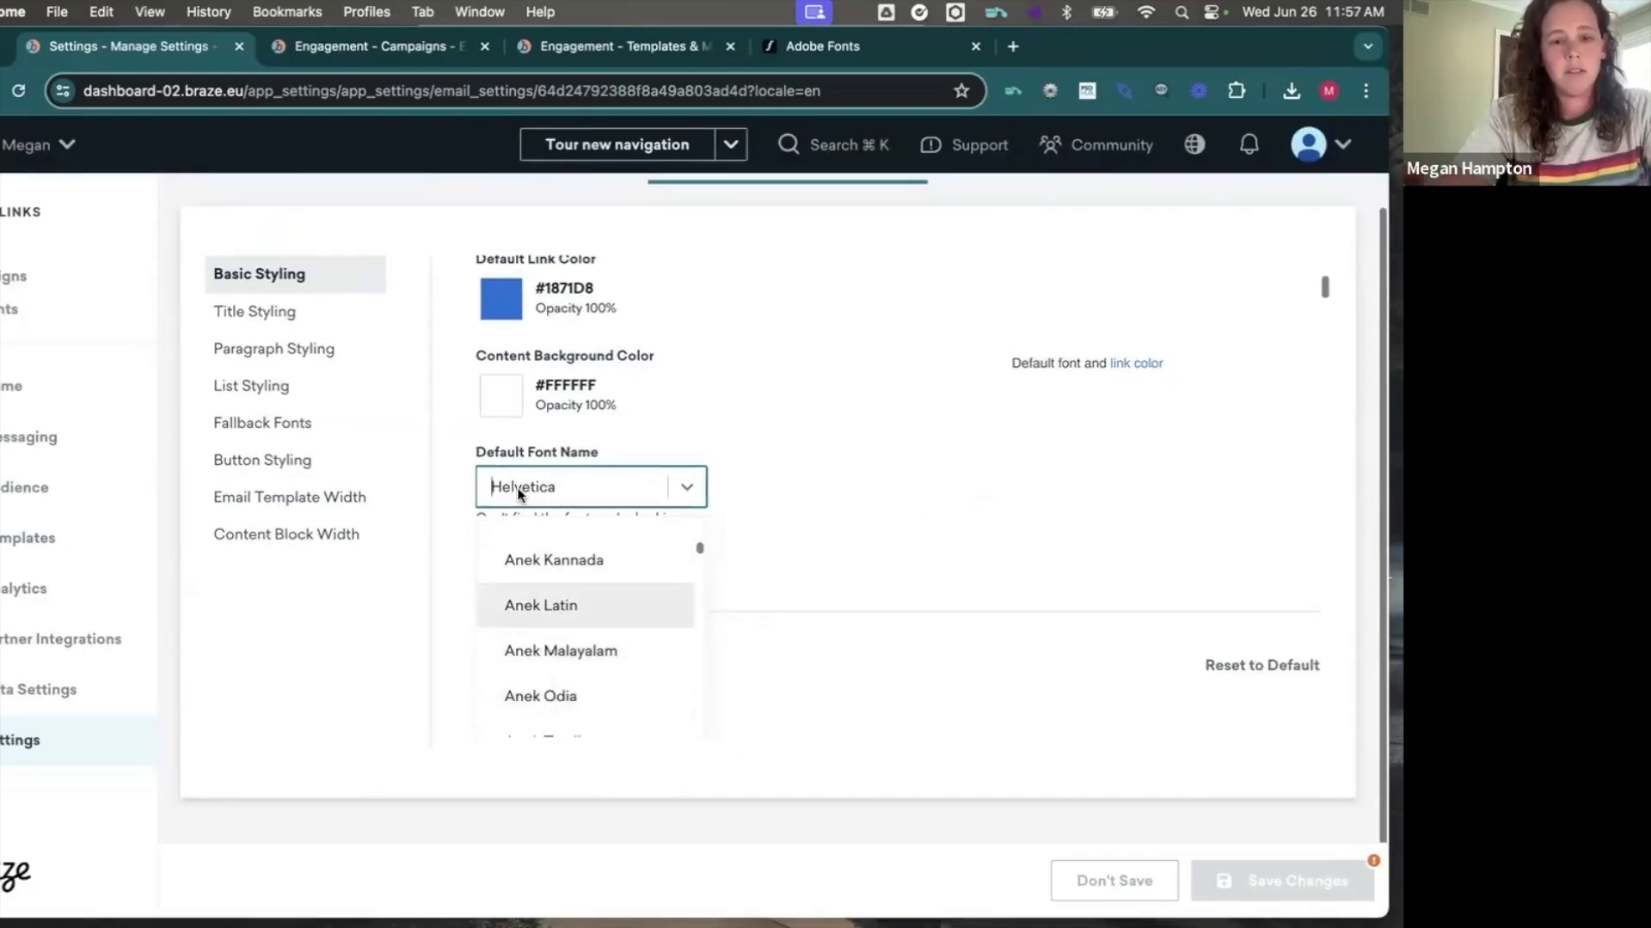
type("fuzz")
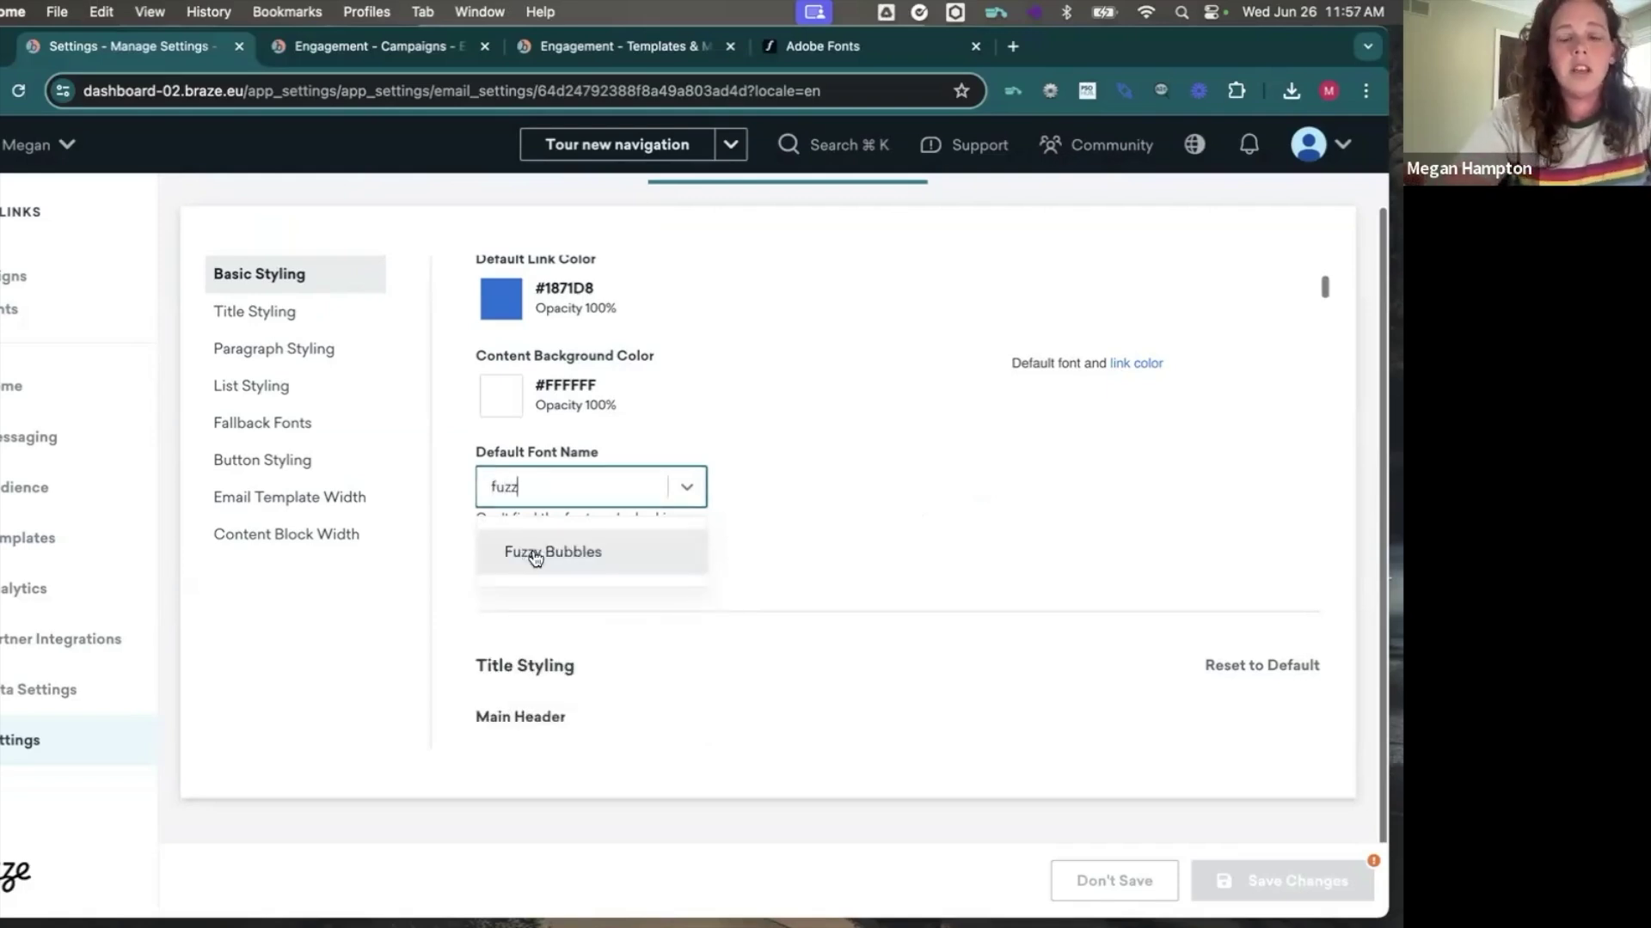
left_click(535, 552)
Confirm Fuzzy Bubbles' Google Fonts stylesheet URL, then save the custom font and global style settings
left_click(534, 560)
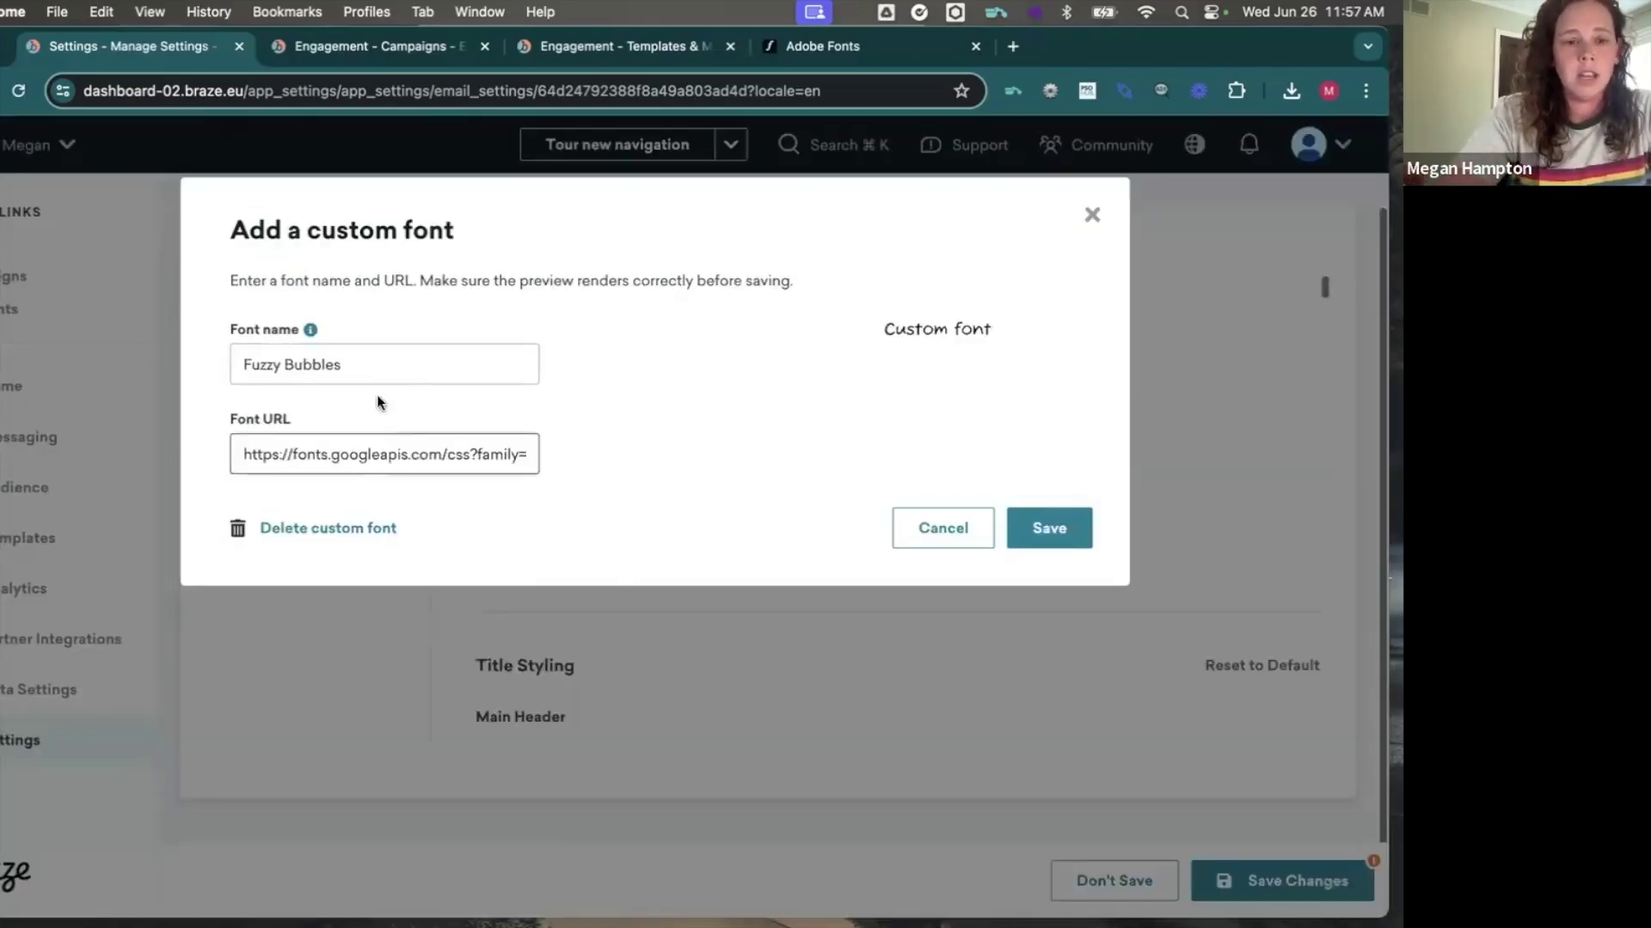
left_click_drag(245, 365, 346, 362)
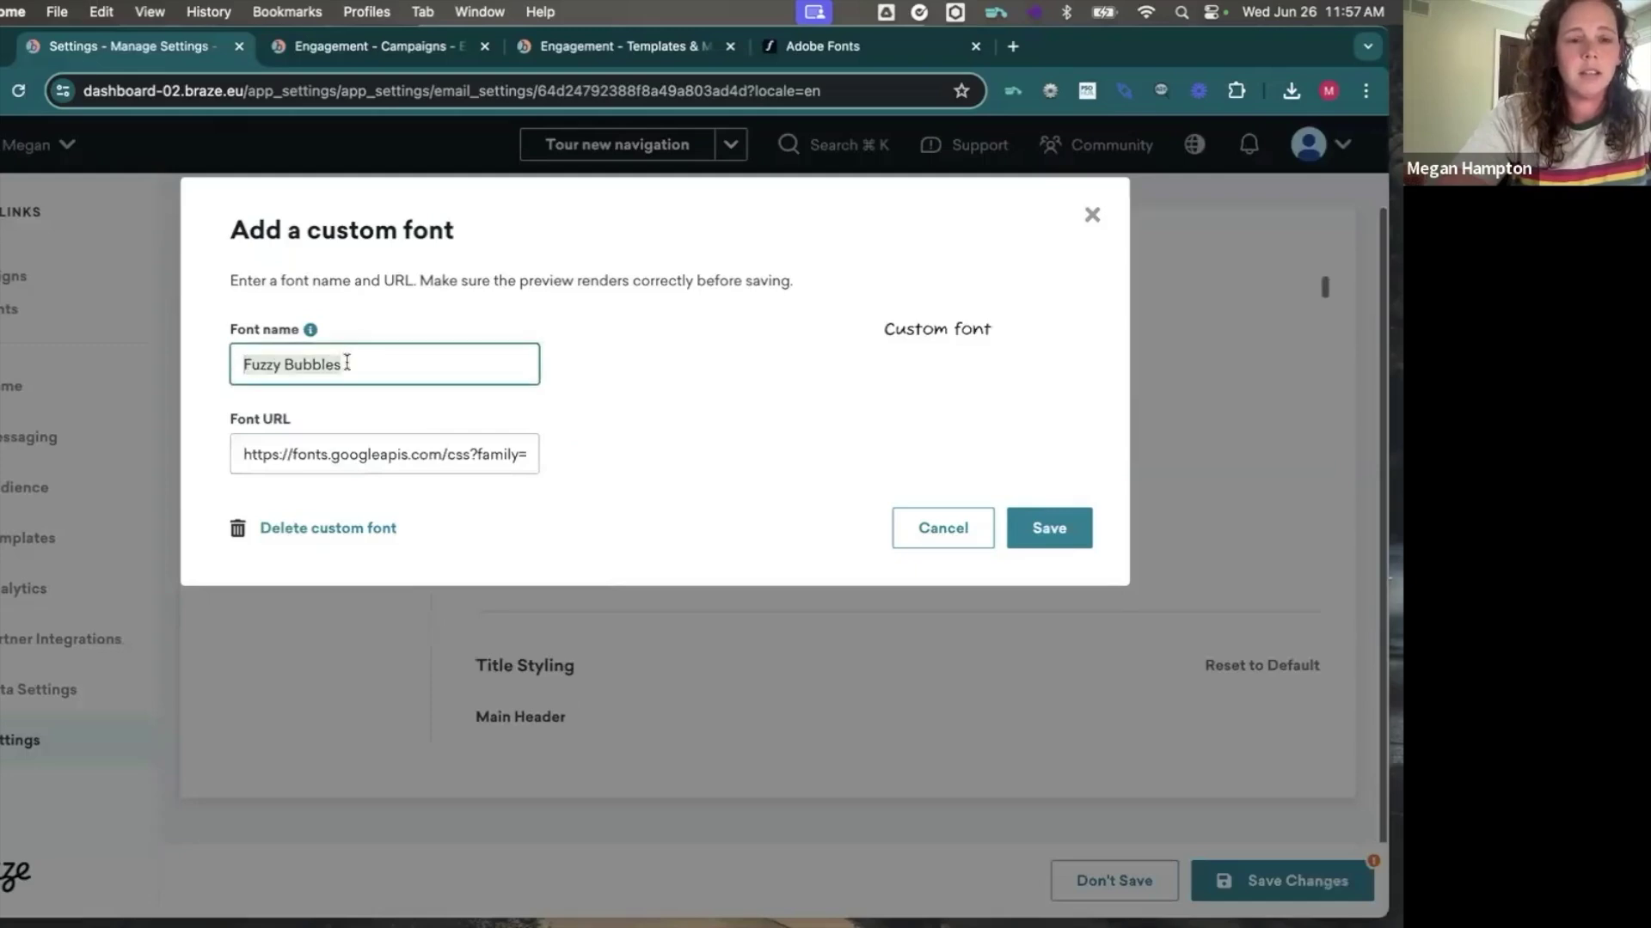
left_click_drag(245, 454, 544, 456)
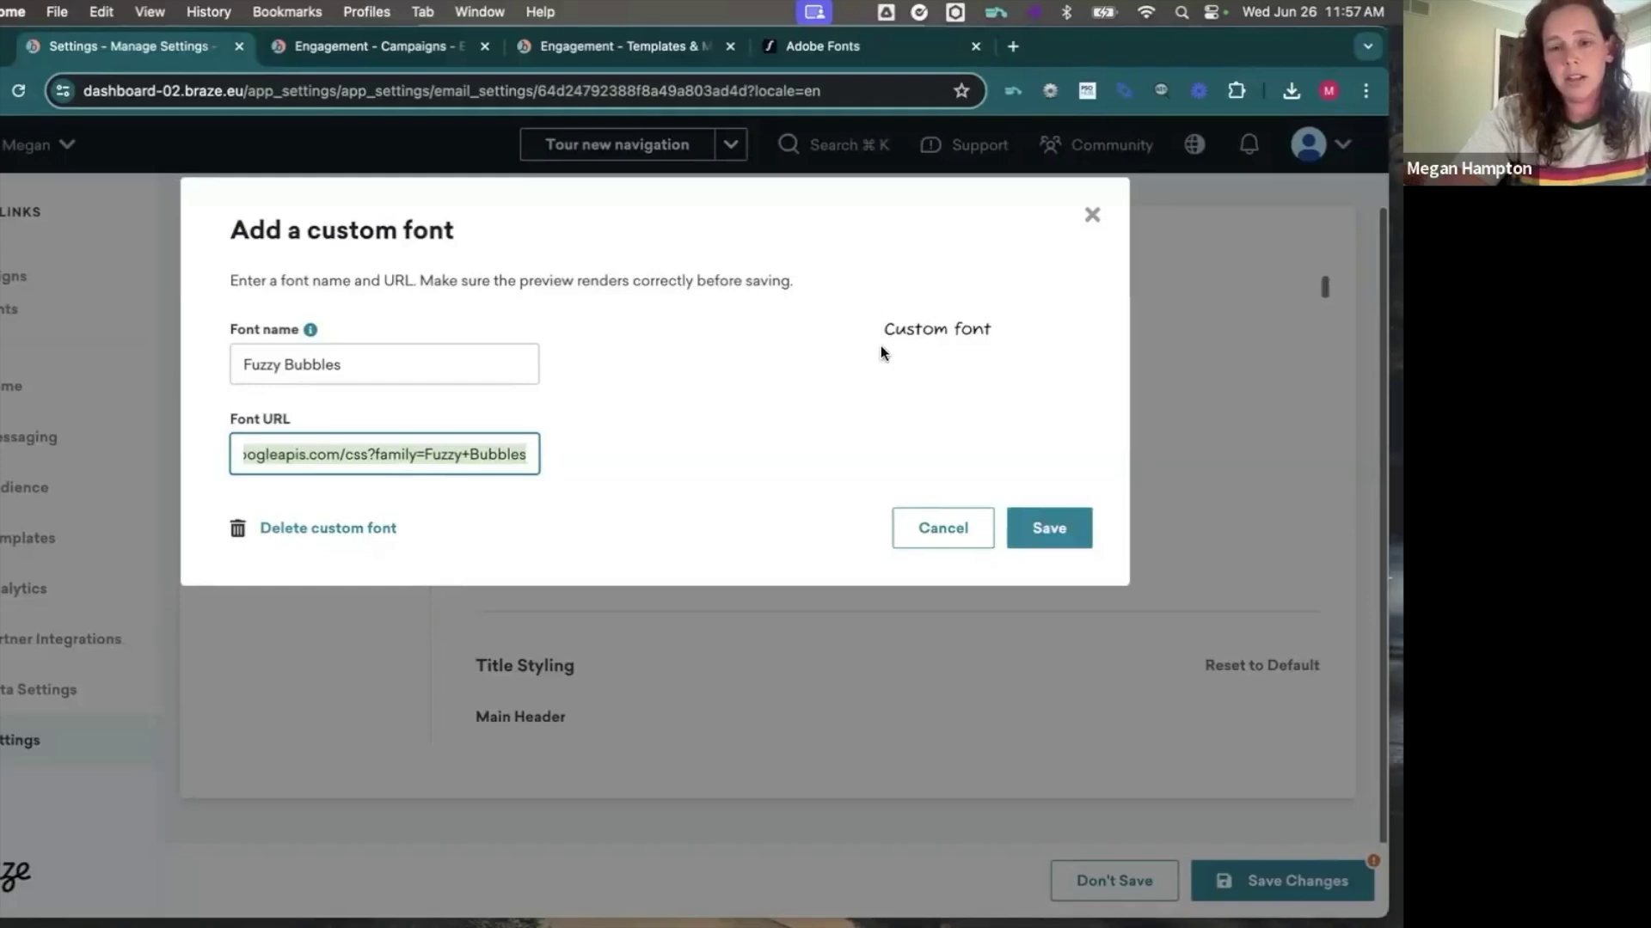
left_click(1045, 535)
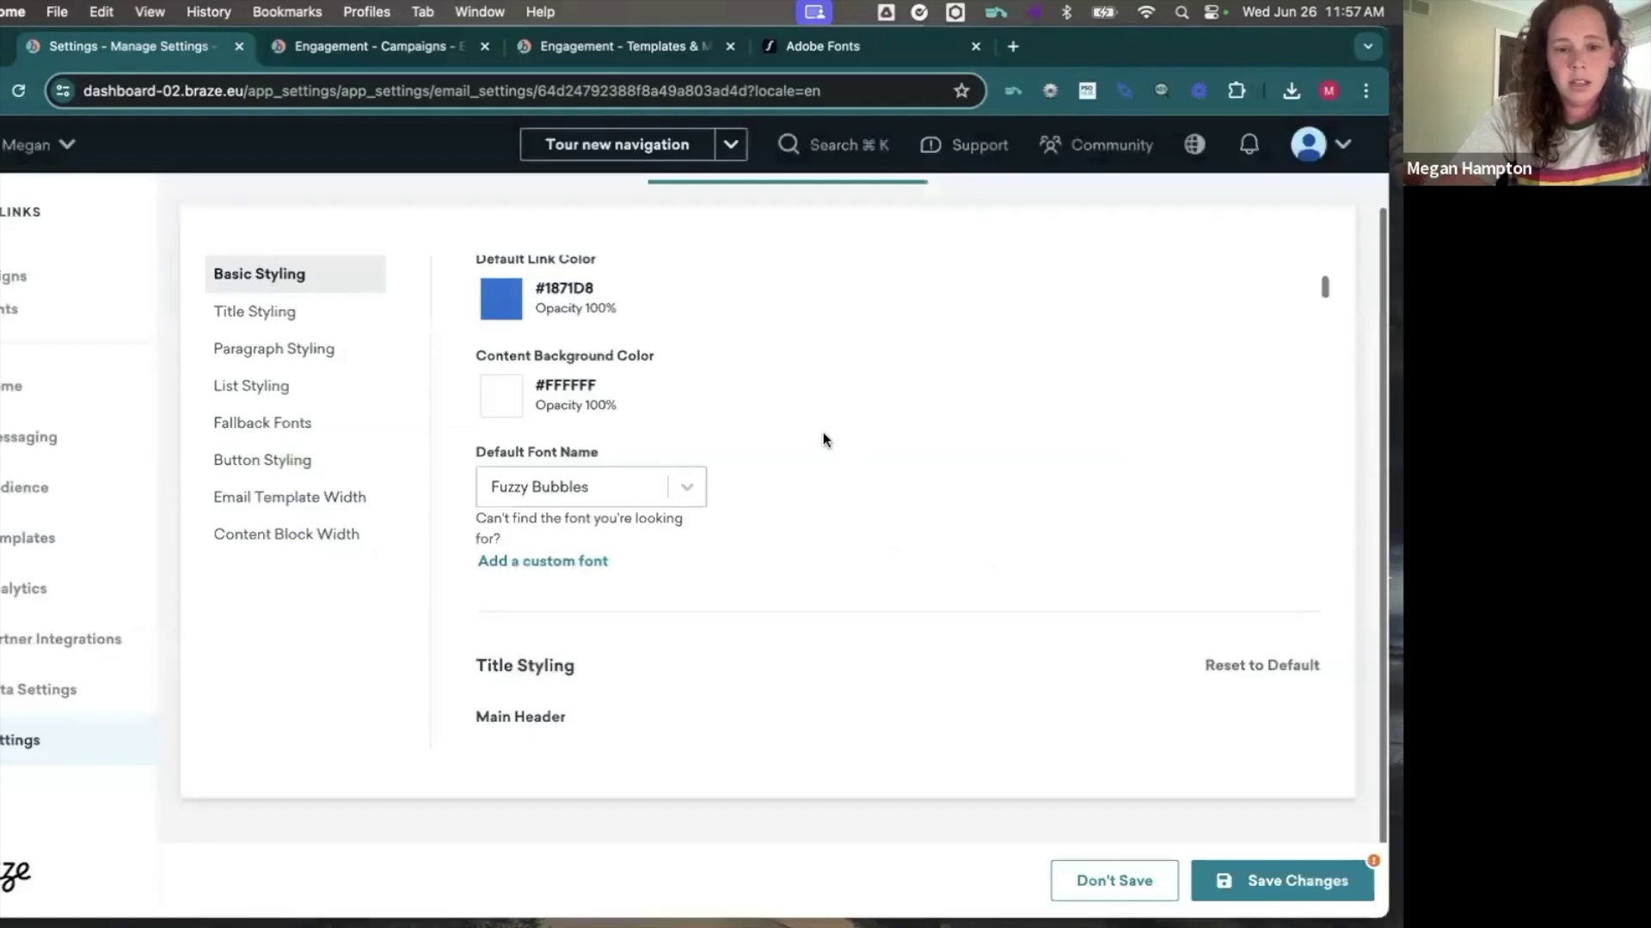
left_click(1267, 884)
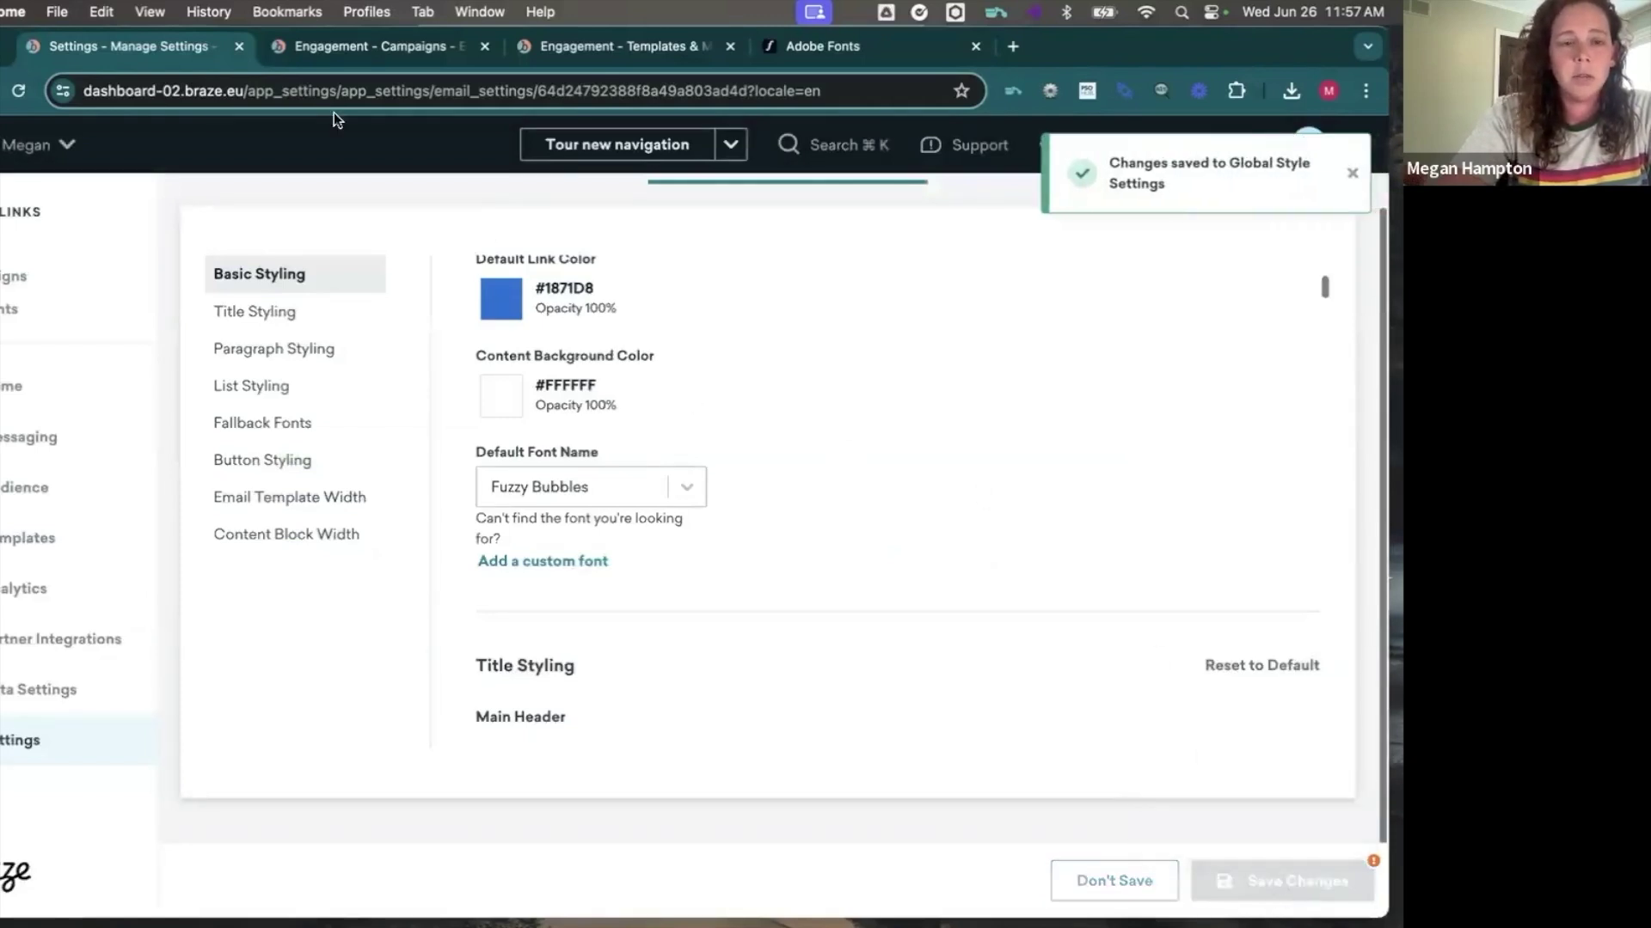
left_click(322, 54)
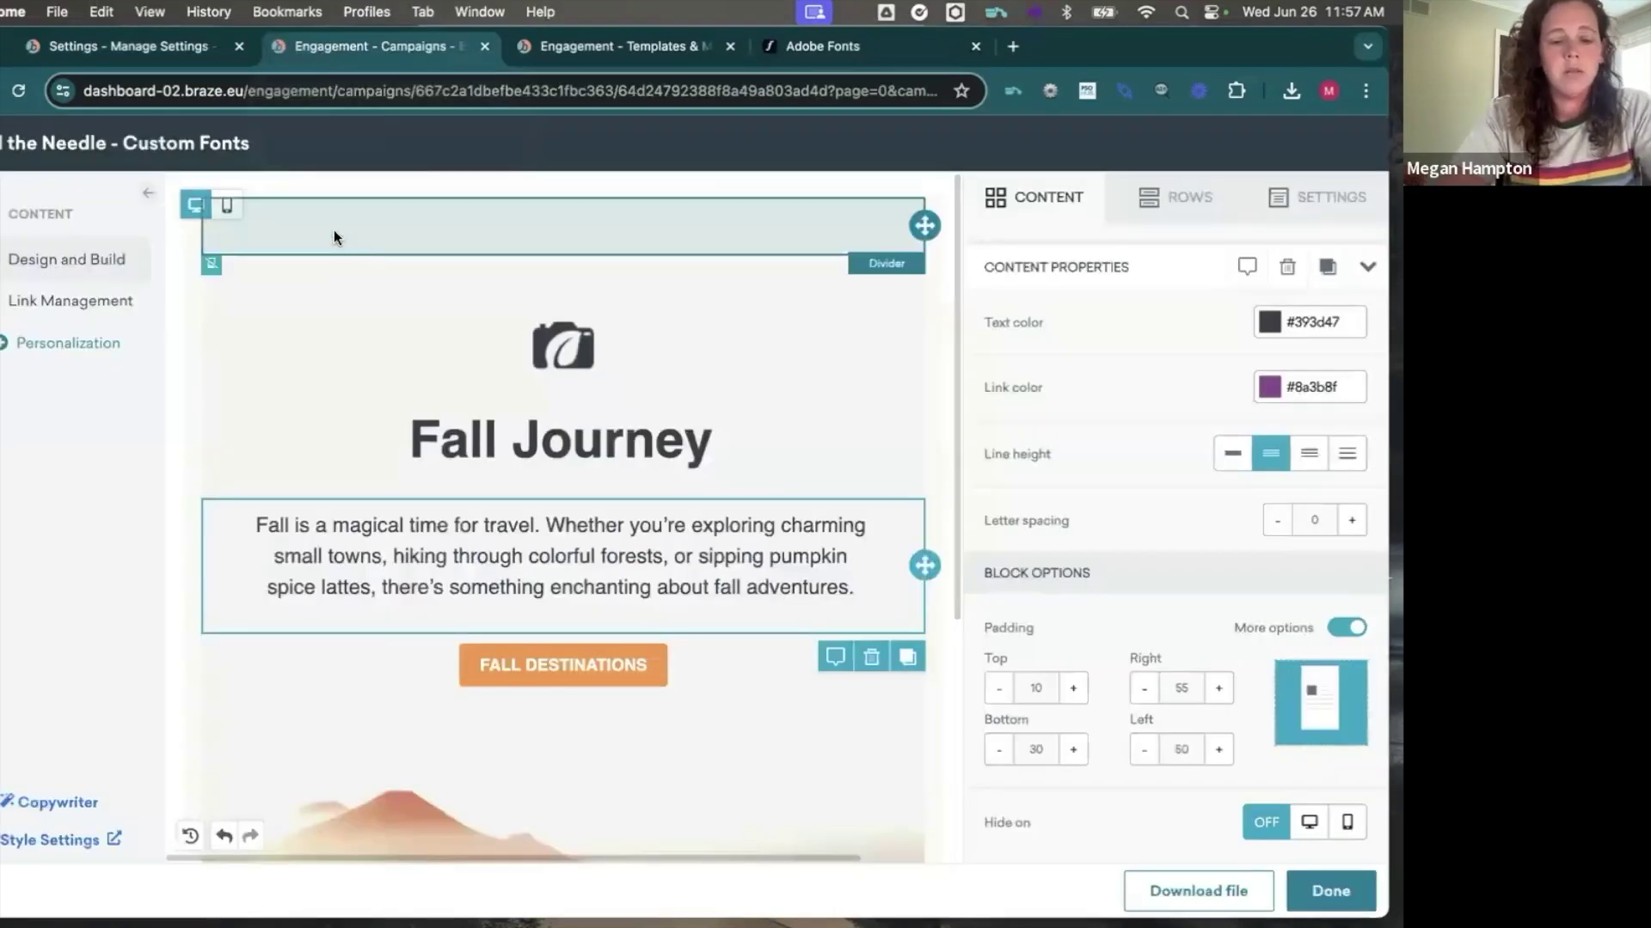
Reload the campaign, open the email body, and set the FALL DESTINATIONS button font to Fuzzy Bubbles
key("super+r")
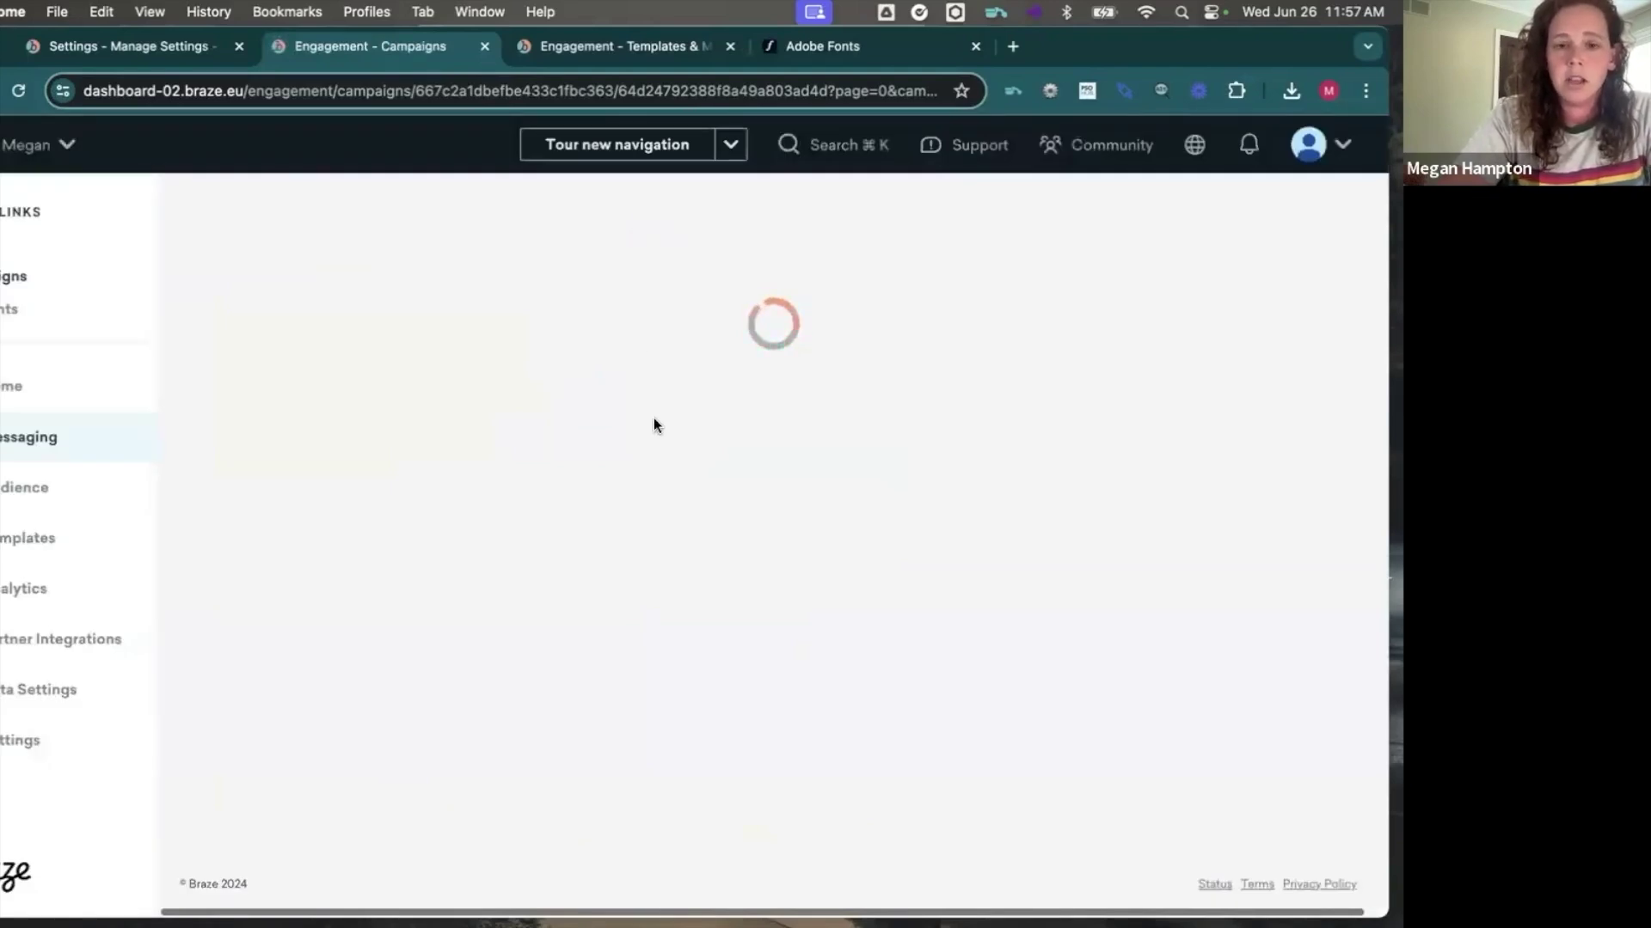
scroll(635, 545, "down", 5)
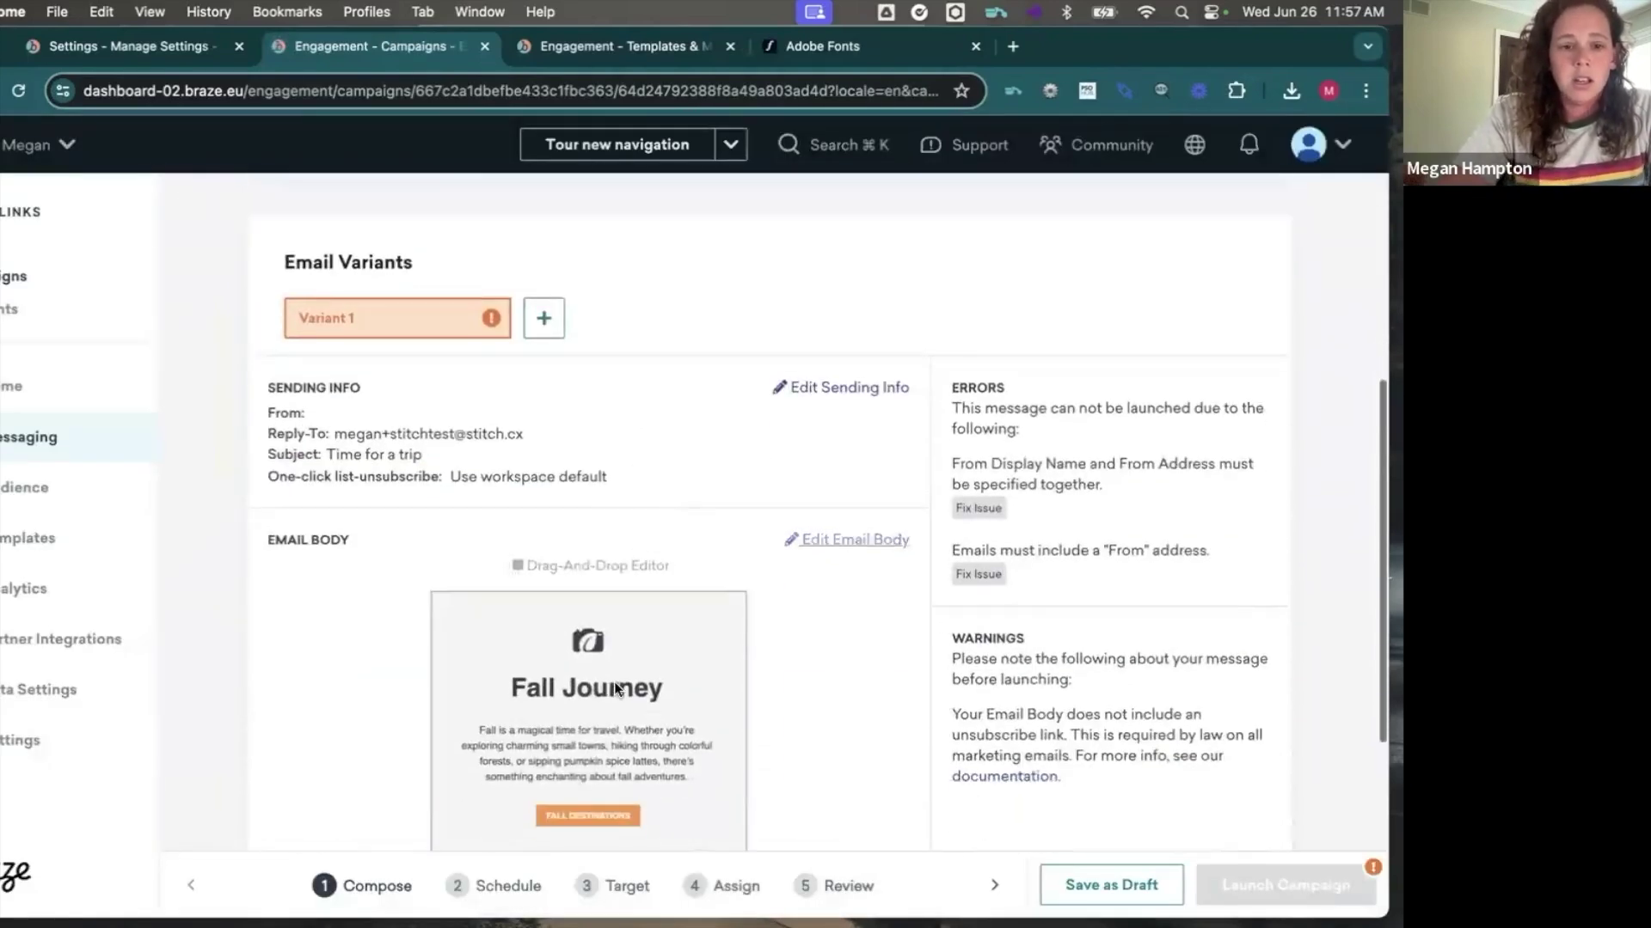
left_click(614, 683)
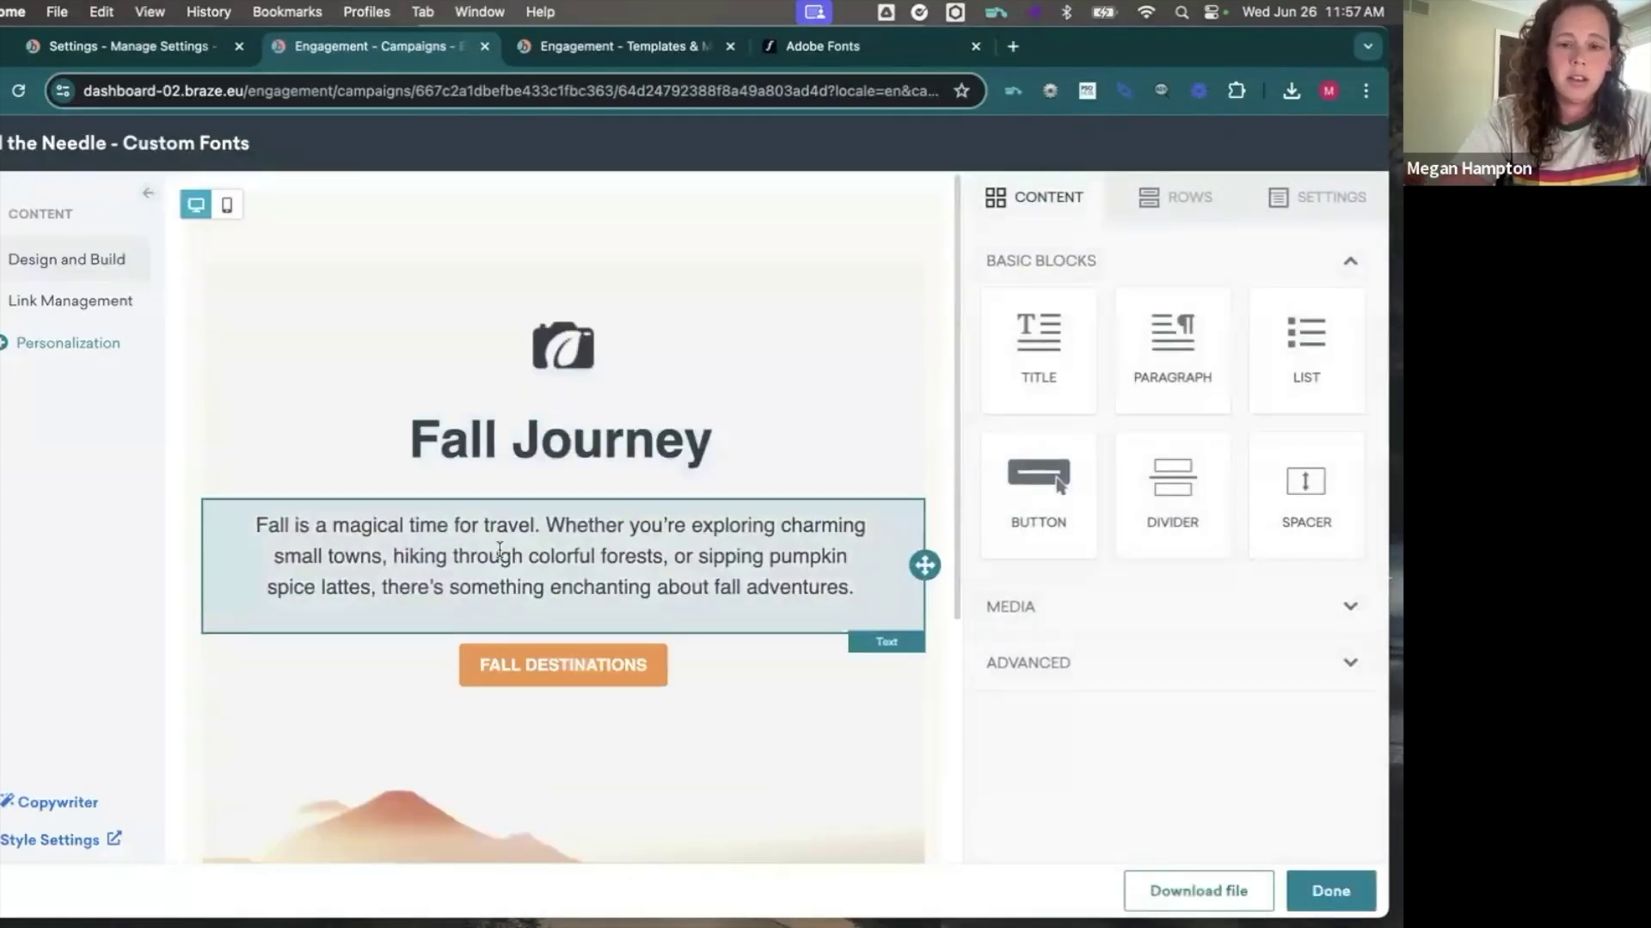
left_click(387, 623)
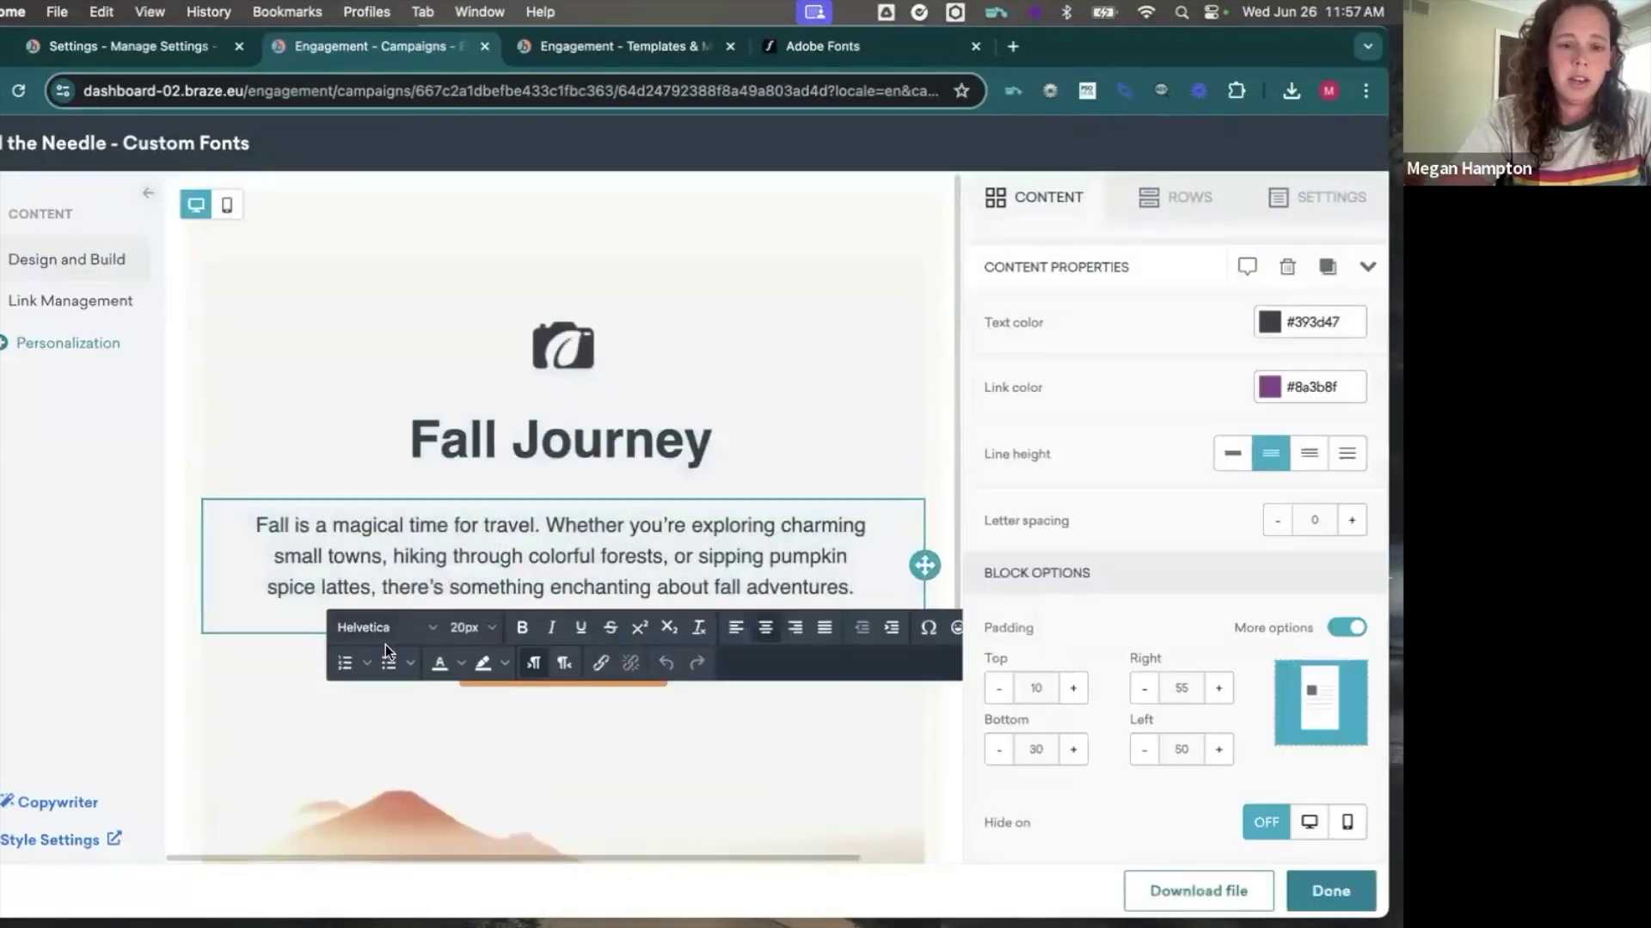
left_click(540, 442)
left_click(730, 663)
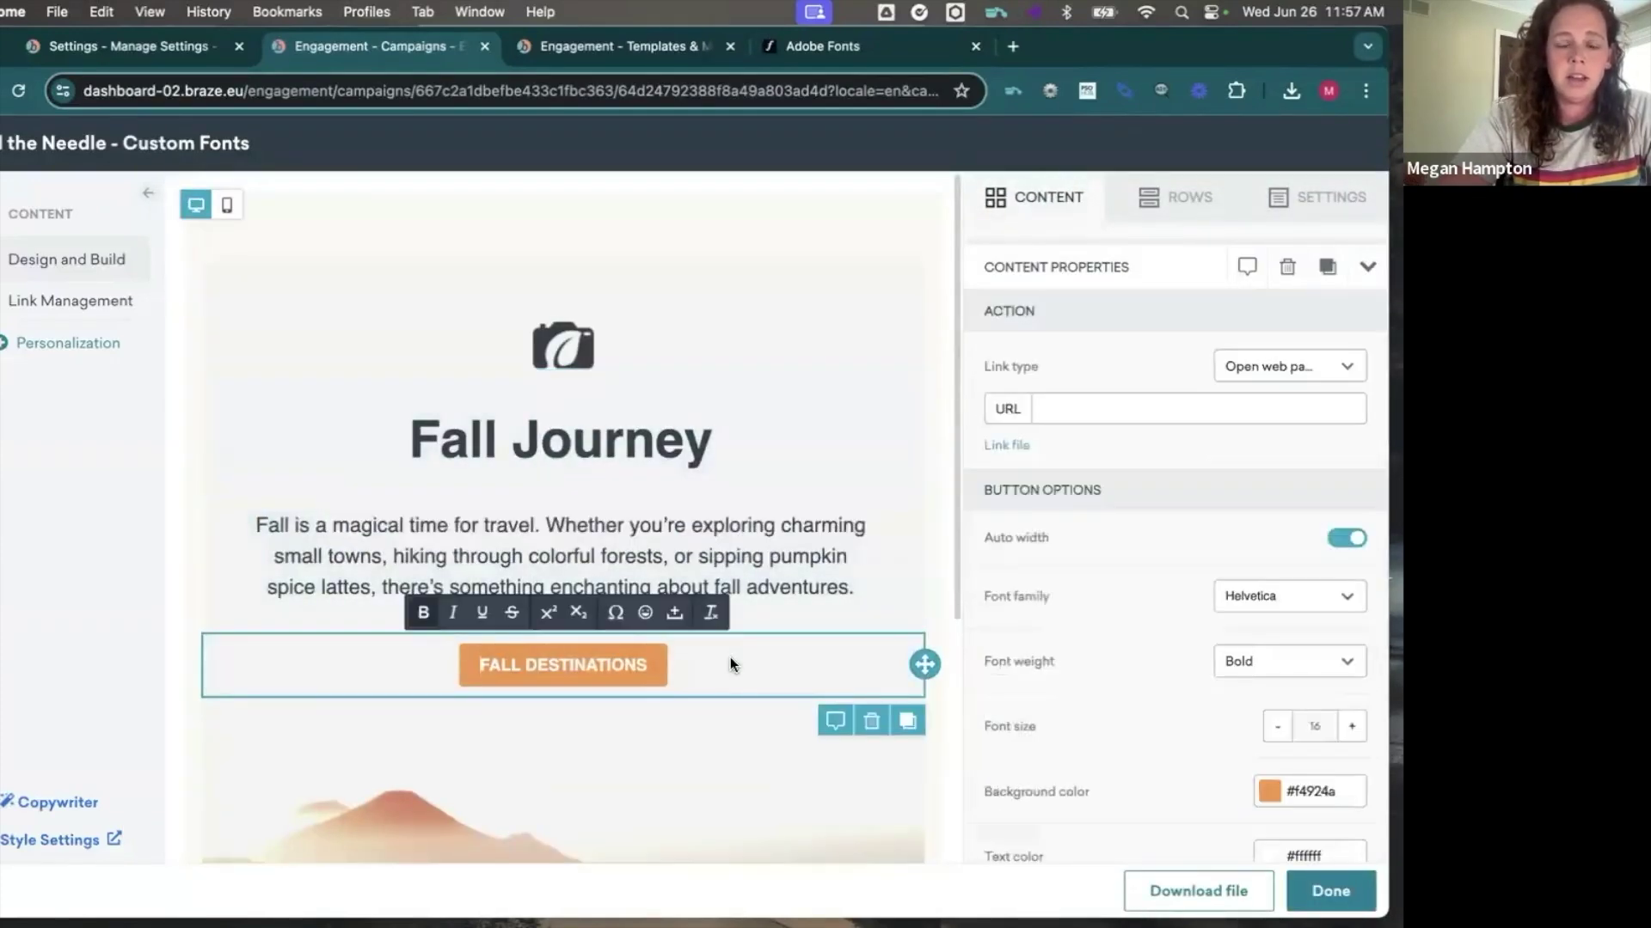
left_click(1290, 602)
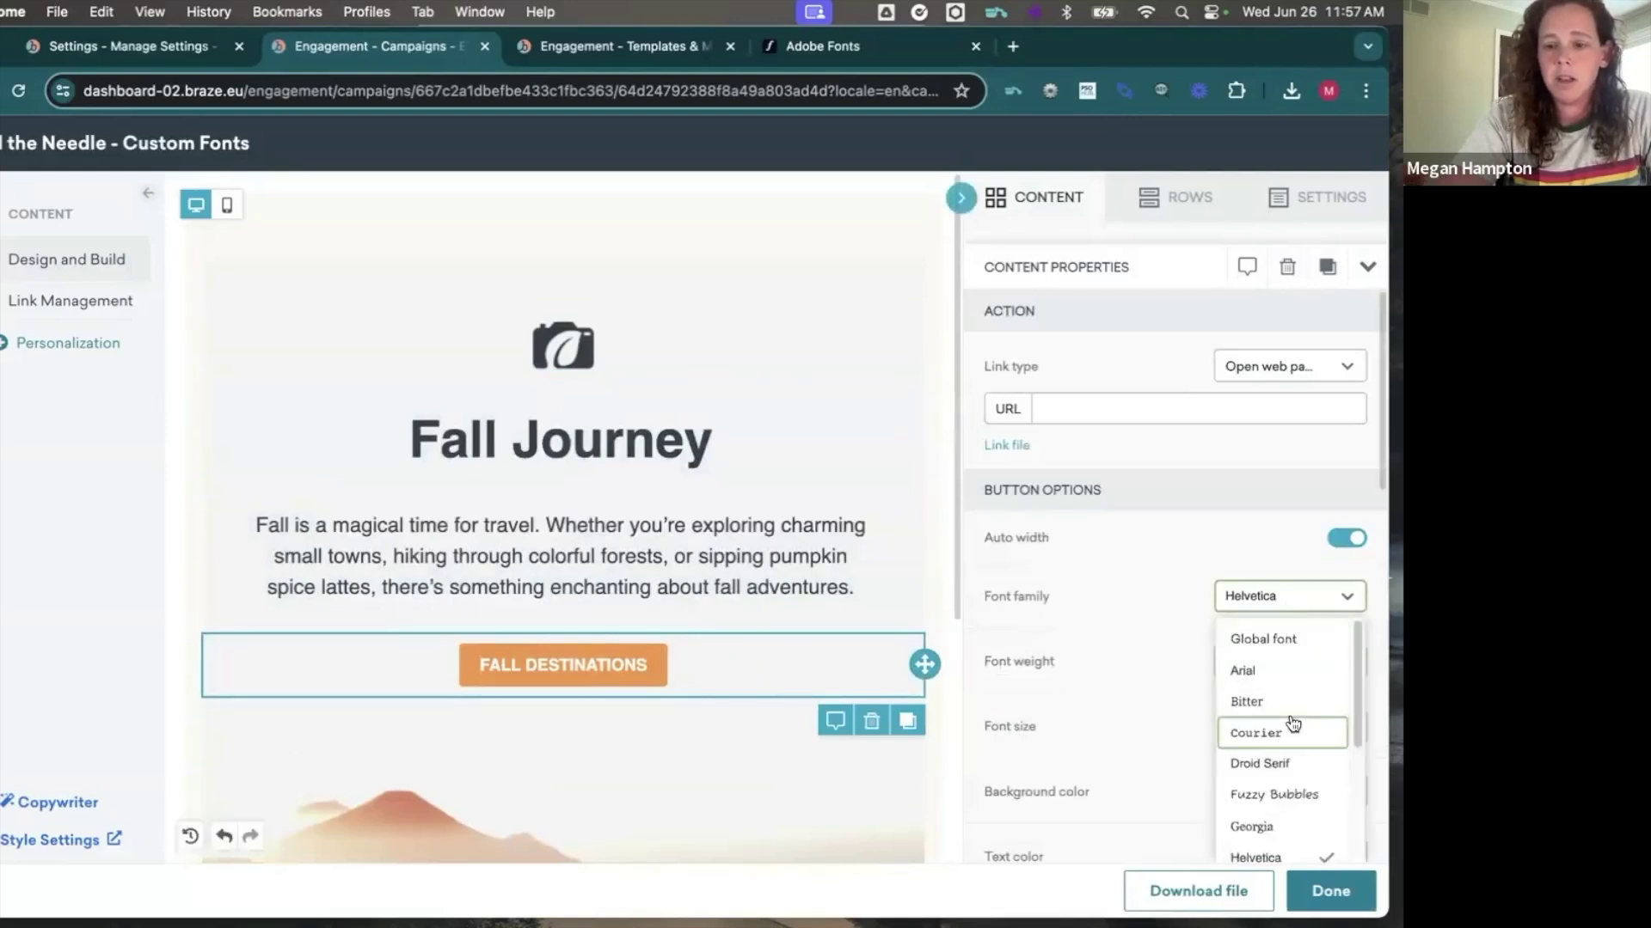
left_click(1292, 799)
Set the paragraph and Fall Journey heading fonts to Fuzzy Bubbles and save the email body
left_click(387, 551)
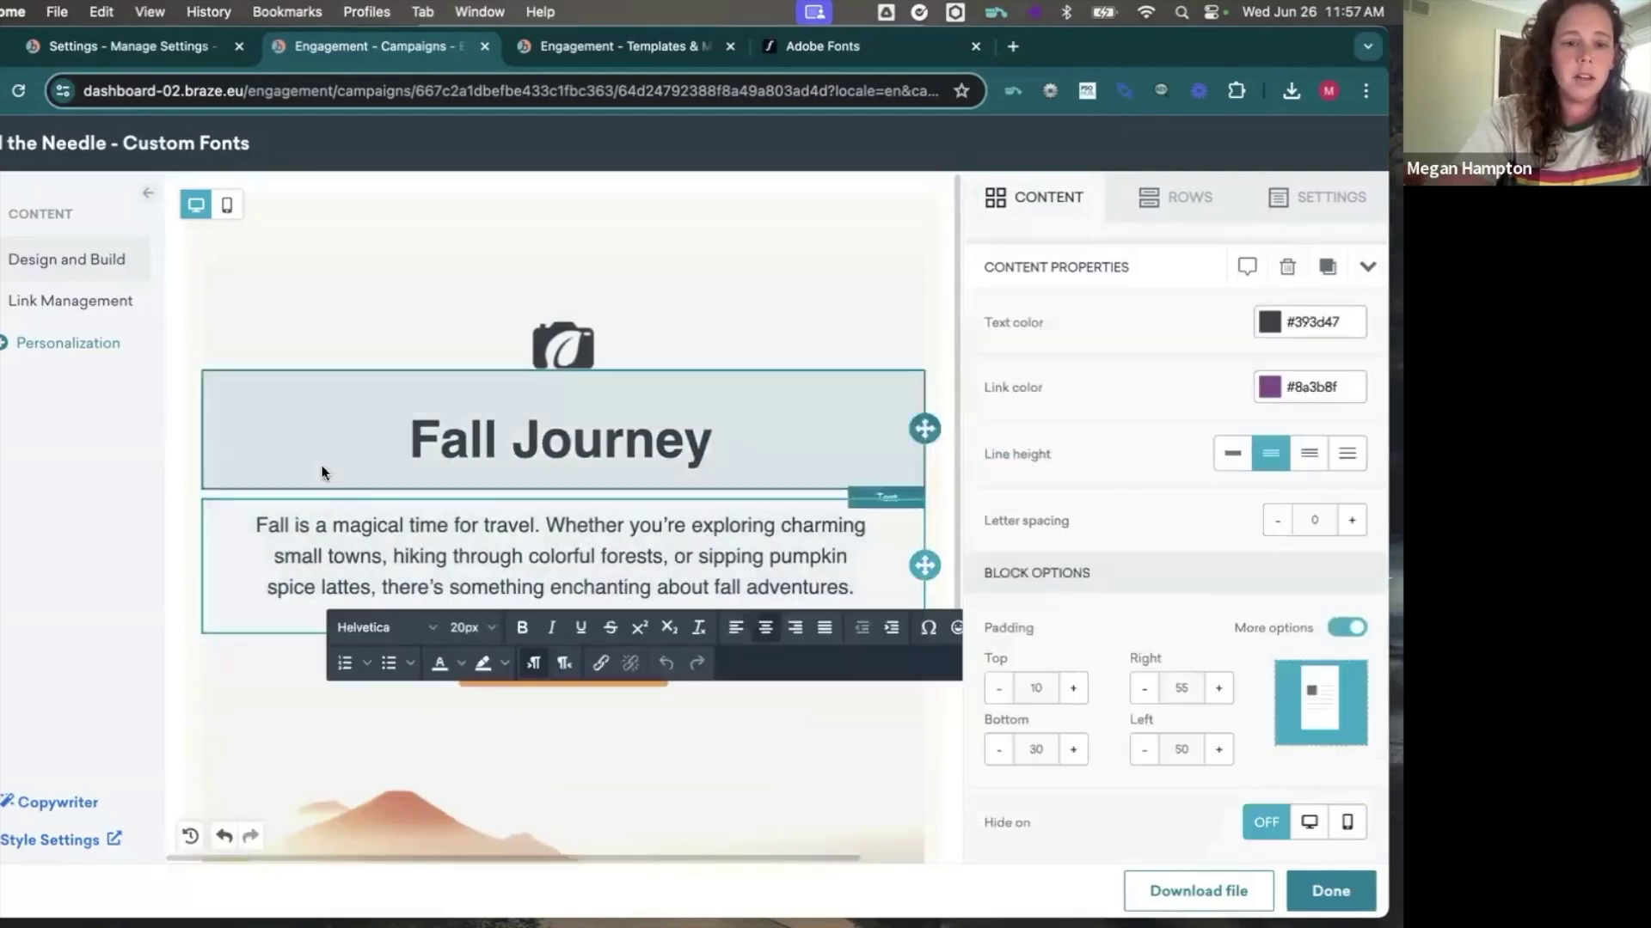
left_click(400, 631)
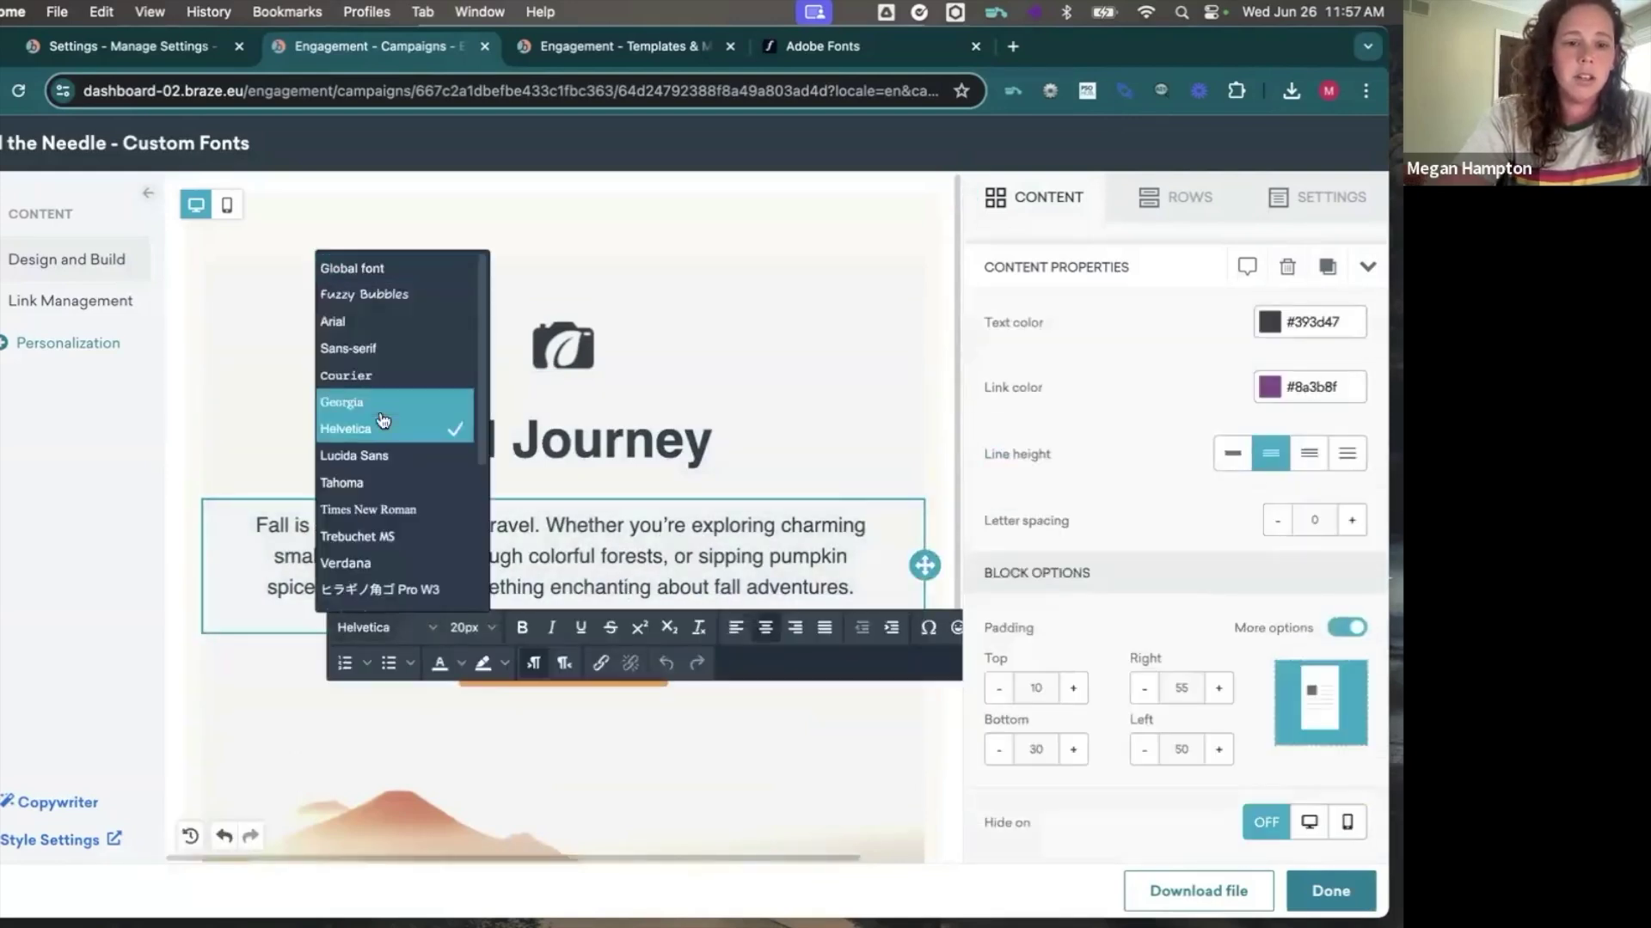
left_click(374, 294)
left_click(494, 415)
left_click(371, 503)
left_click(369, 564)
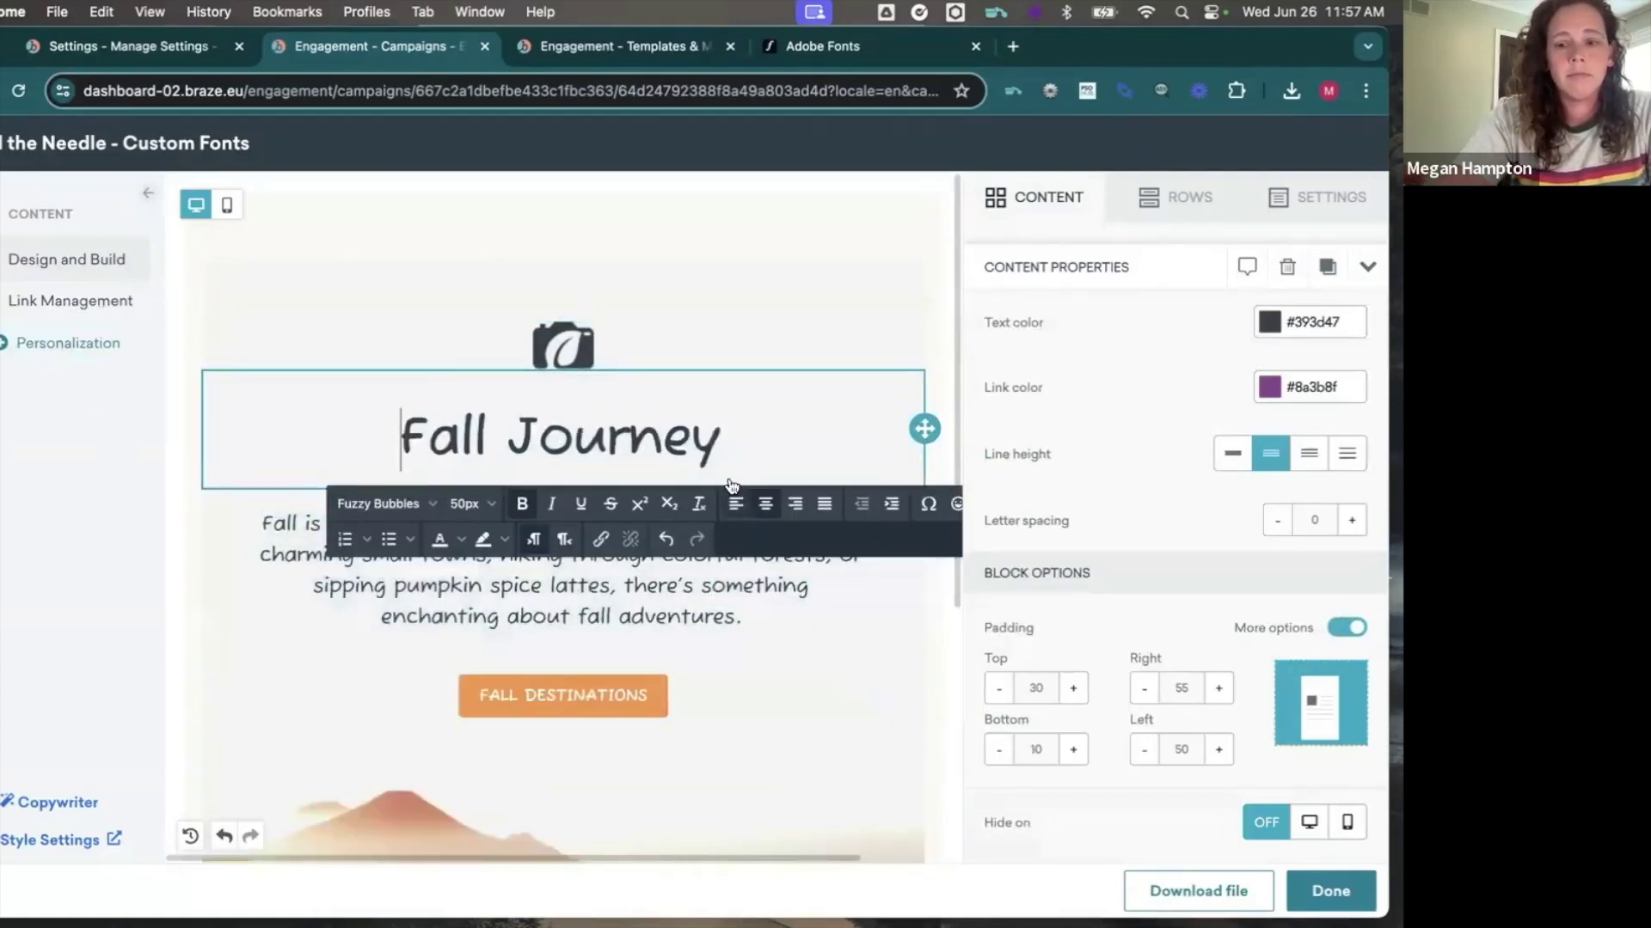
left_click(1328, 892)
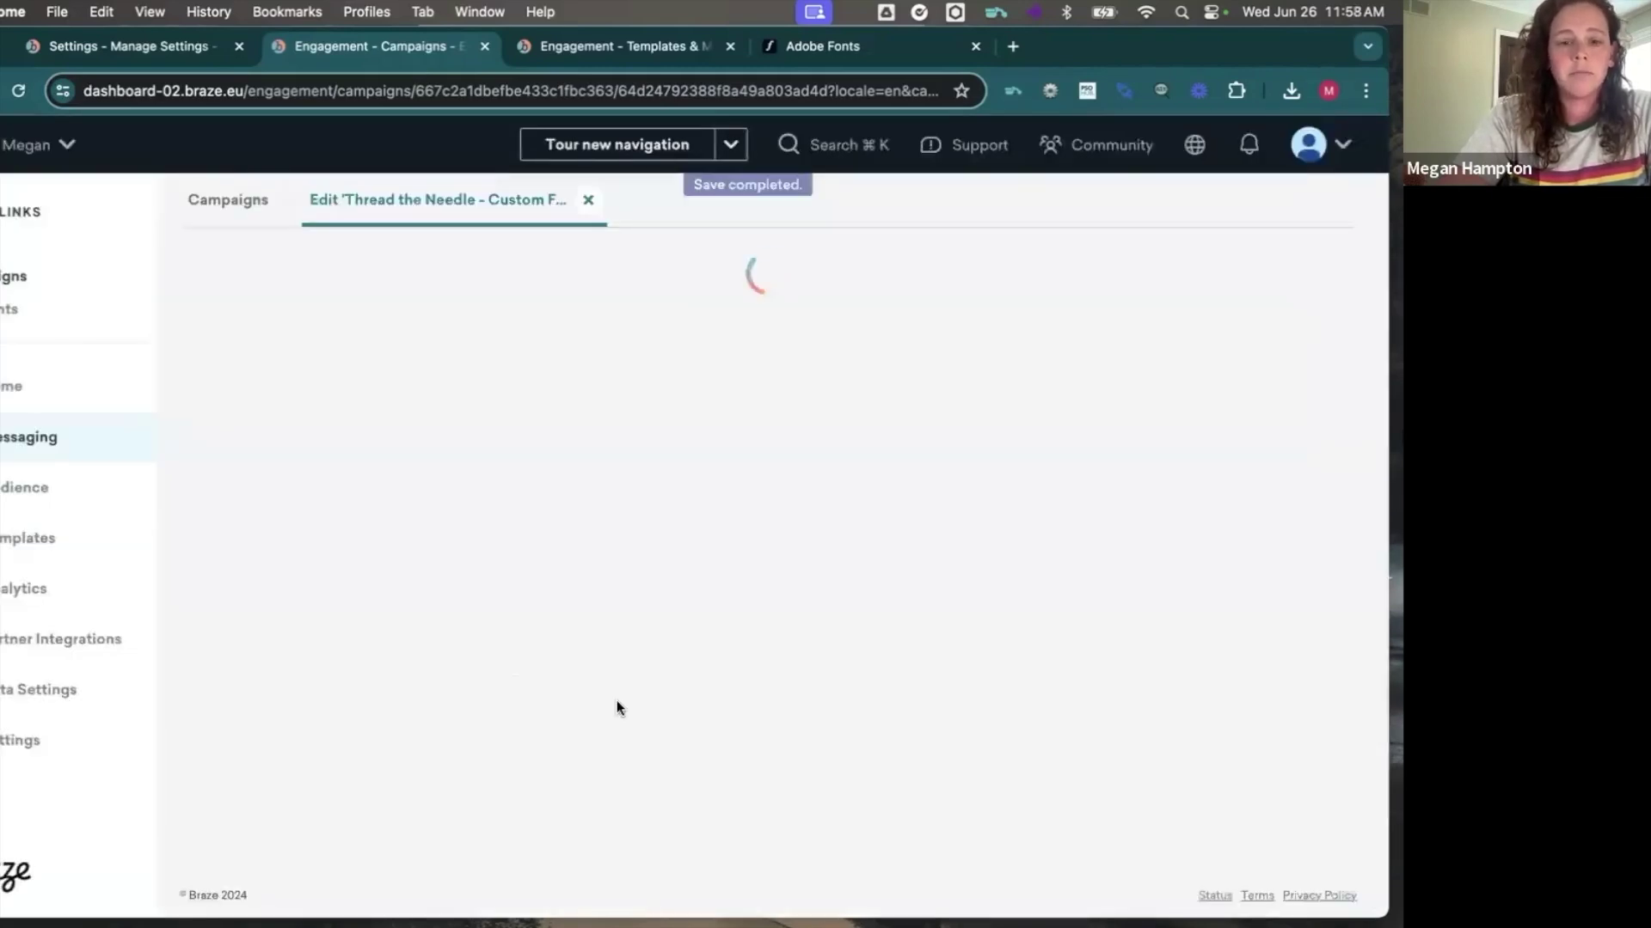
scroll(616, 700, "down", 10)
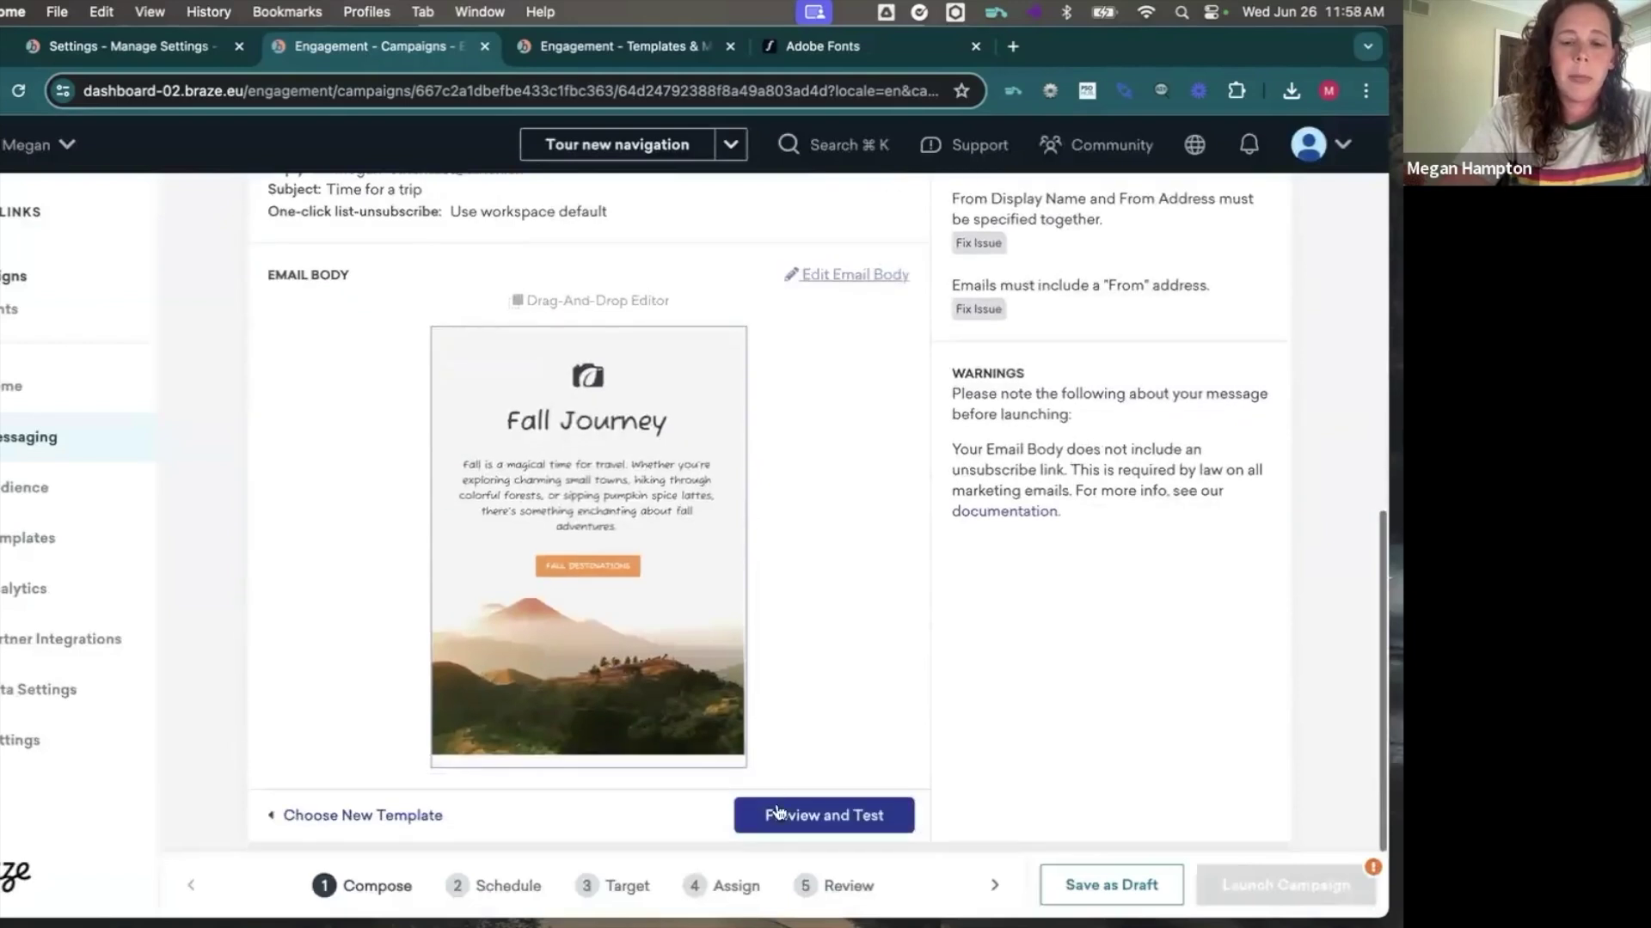
left_click(655, 675)
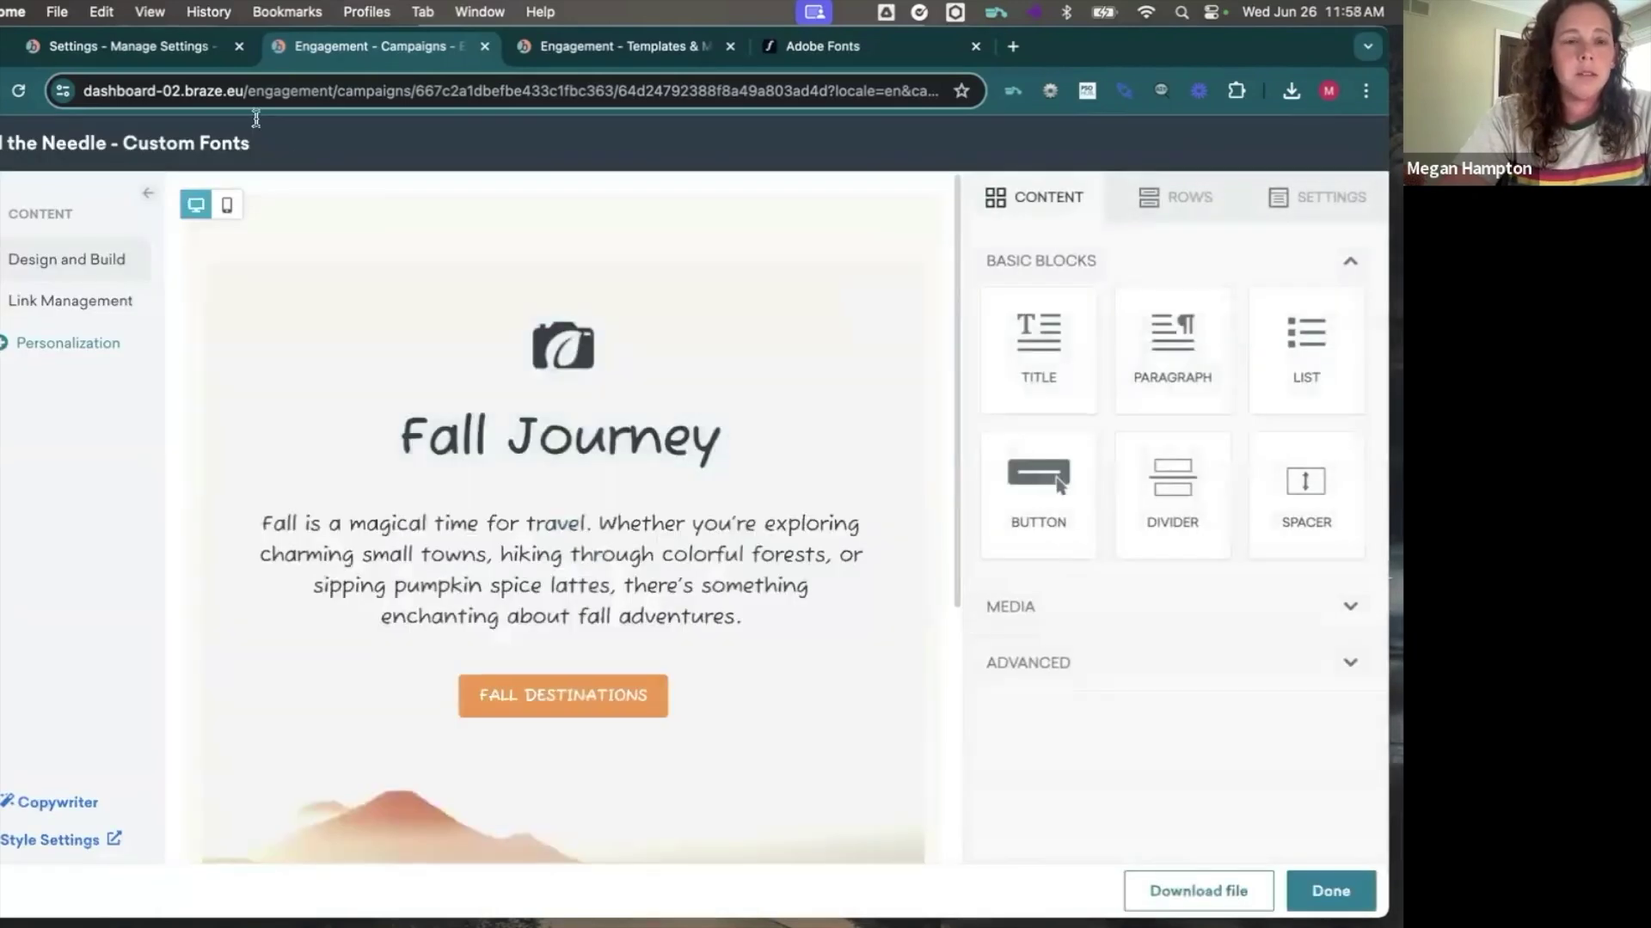
left_click(163, 48)
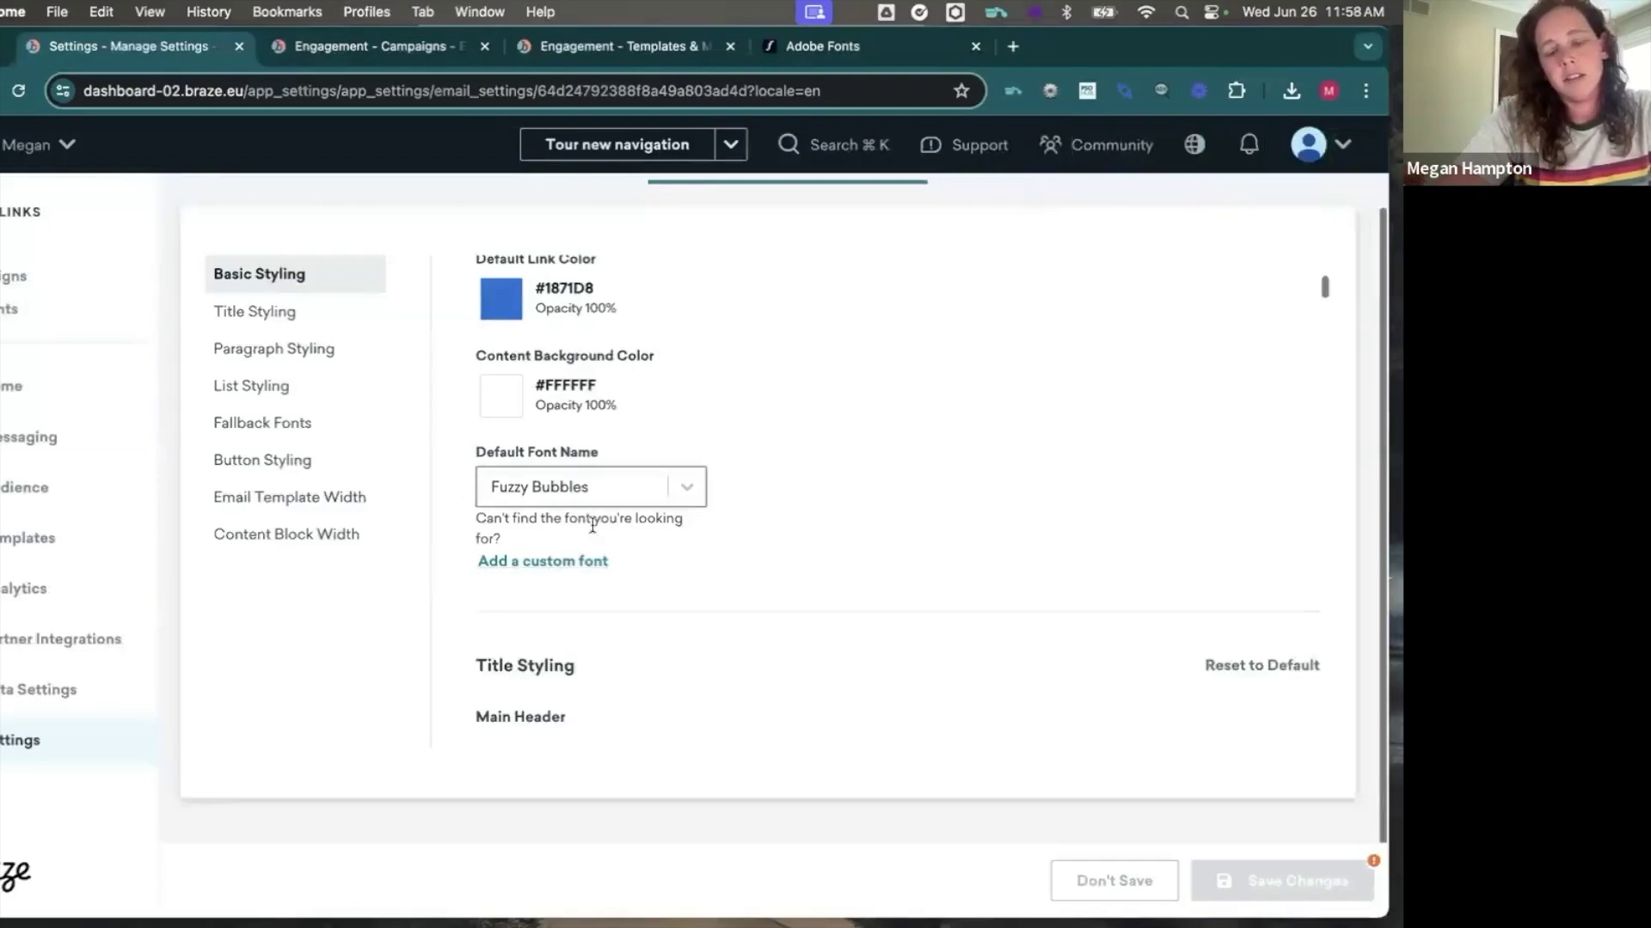
left_click(860, 51)
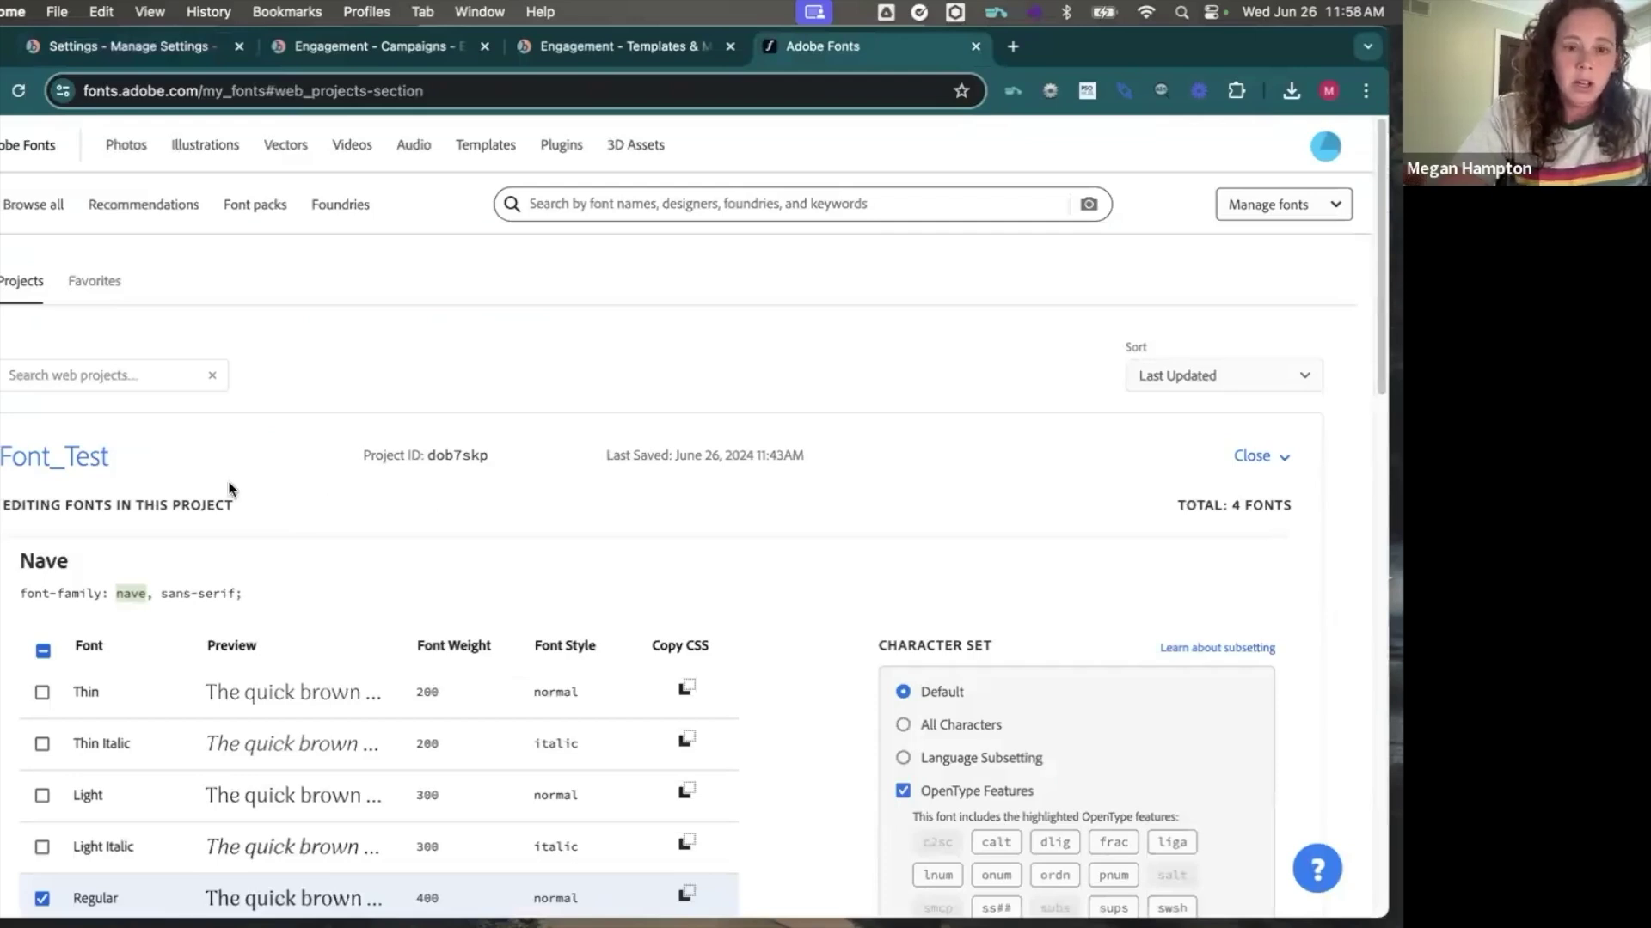
scroll(230, 490, "down", 1)
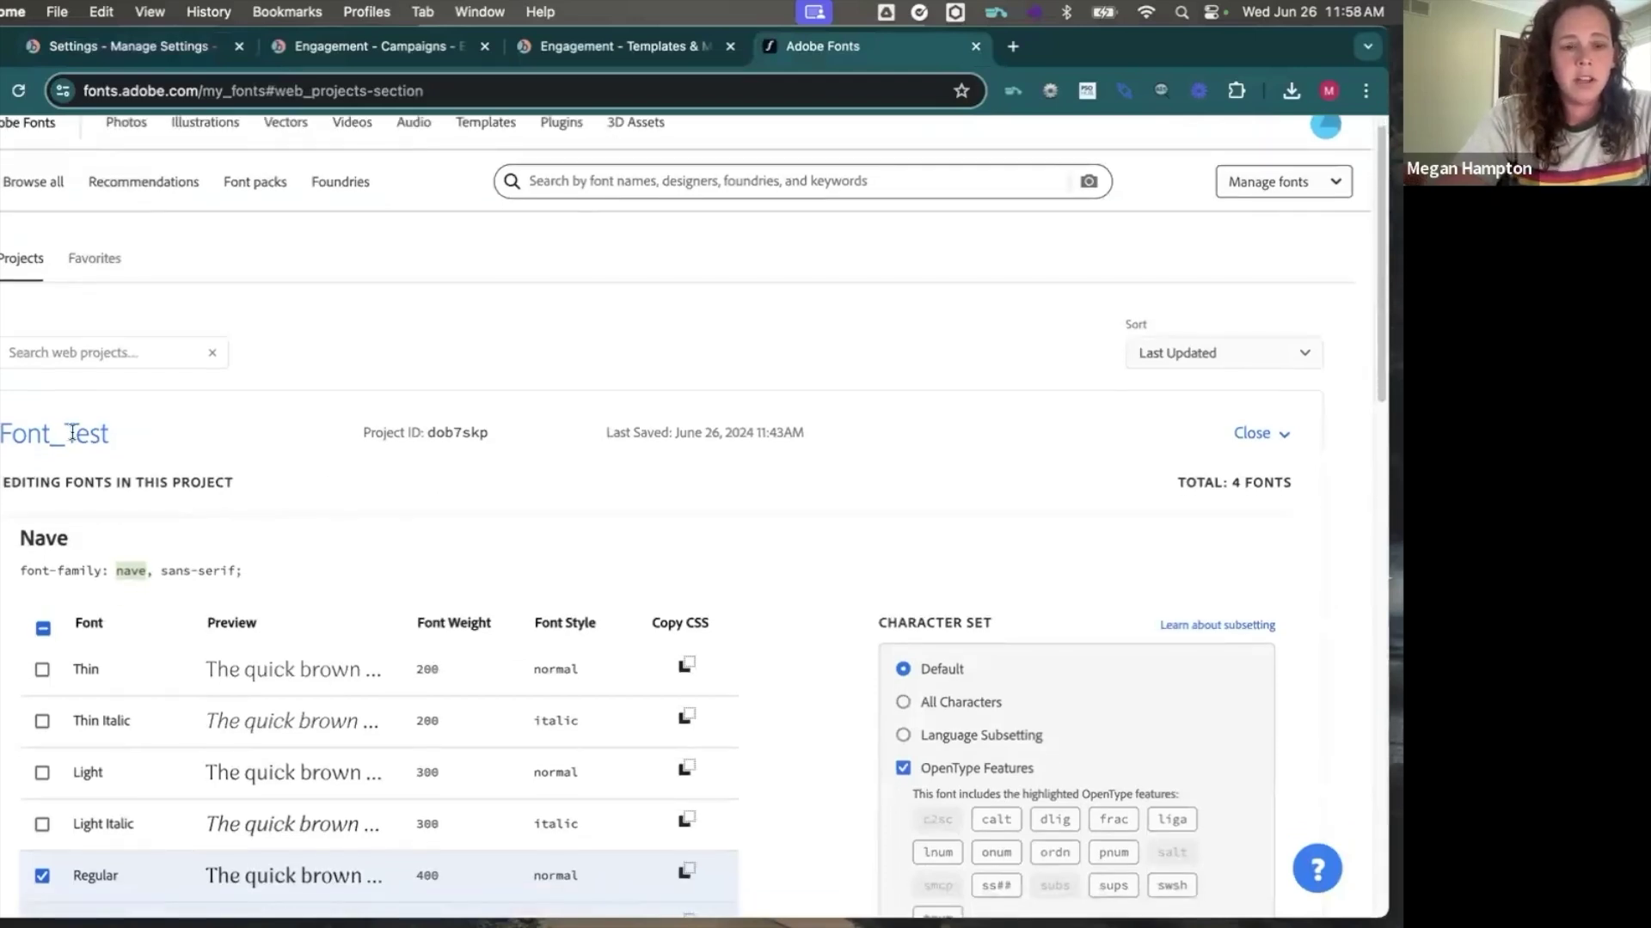
left_click(1275, 439)
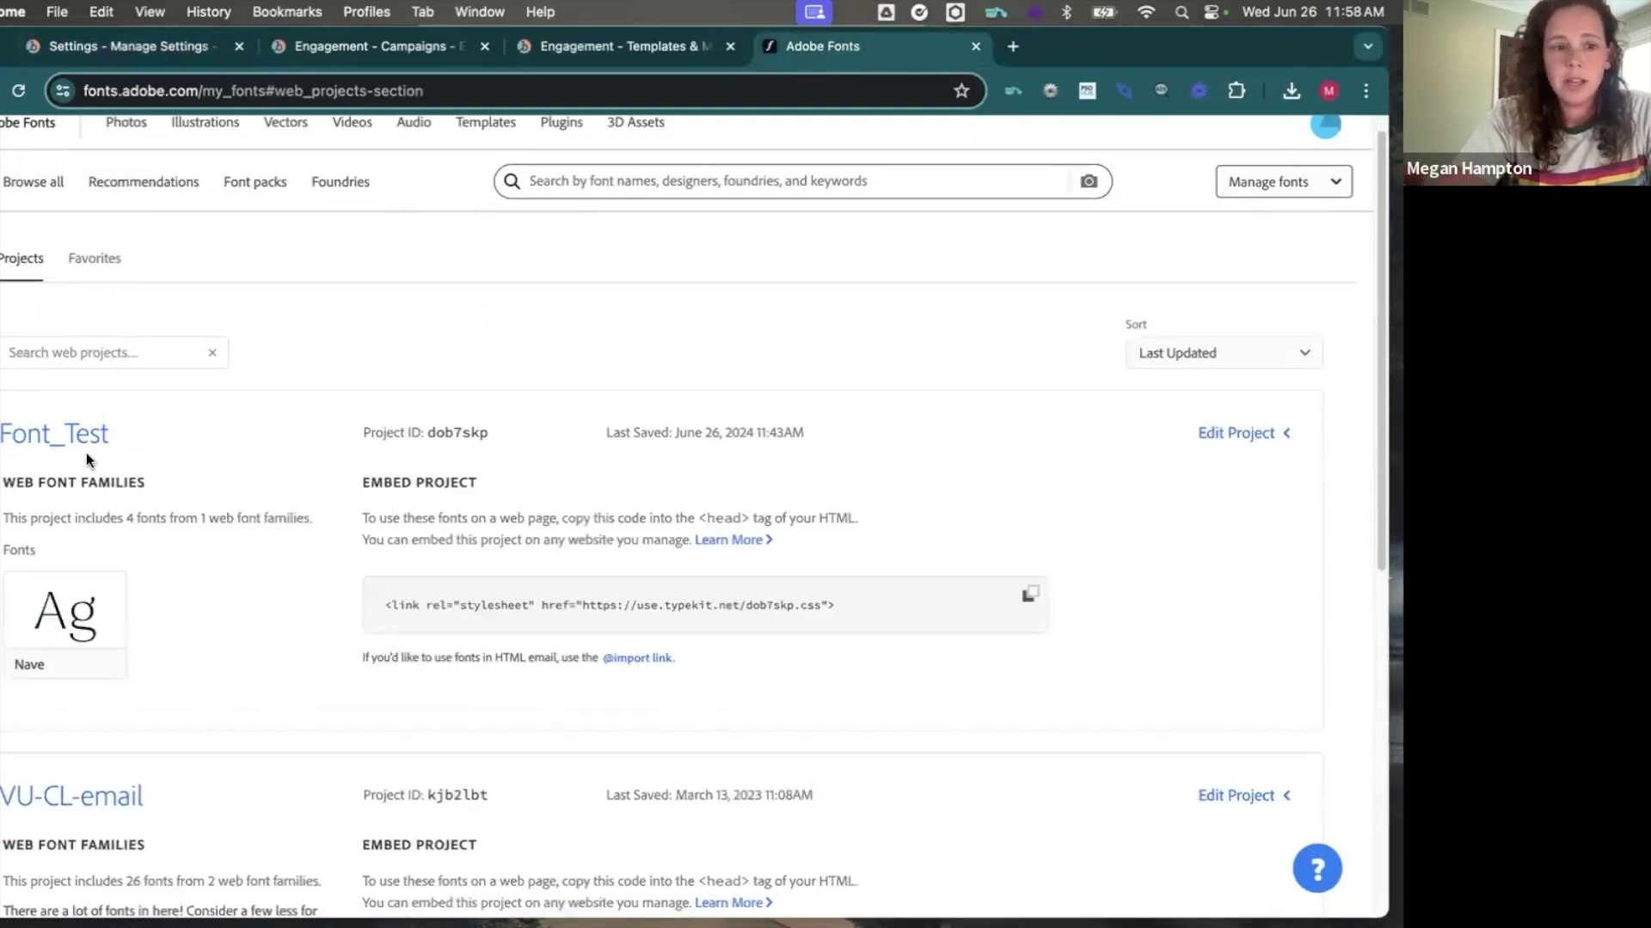
left_click_drag(580, 605, 819, 615)
key("super+c")
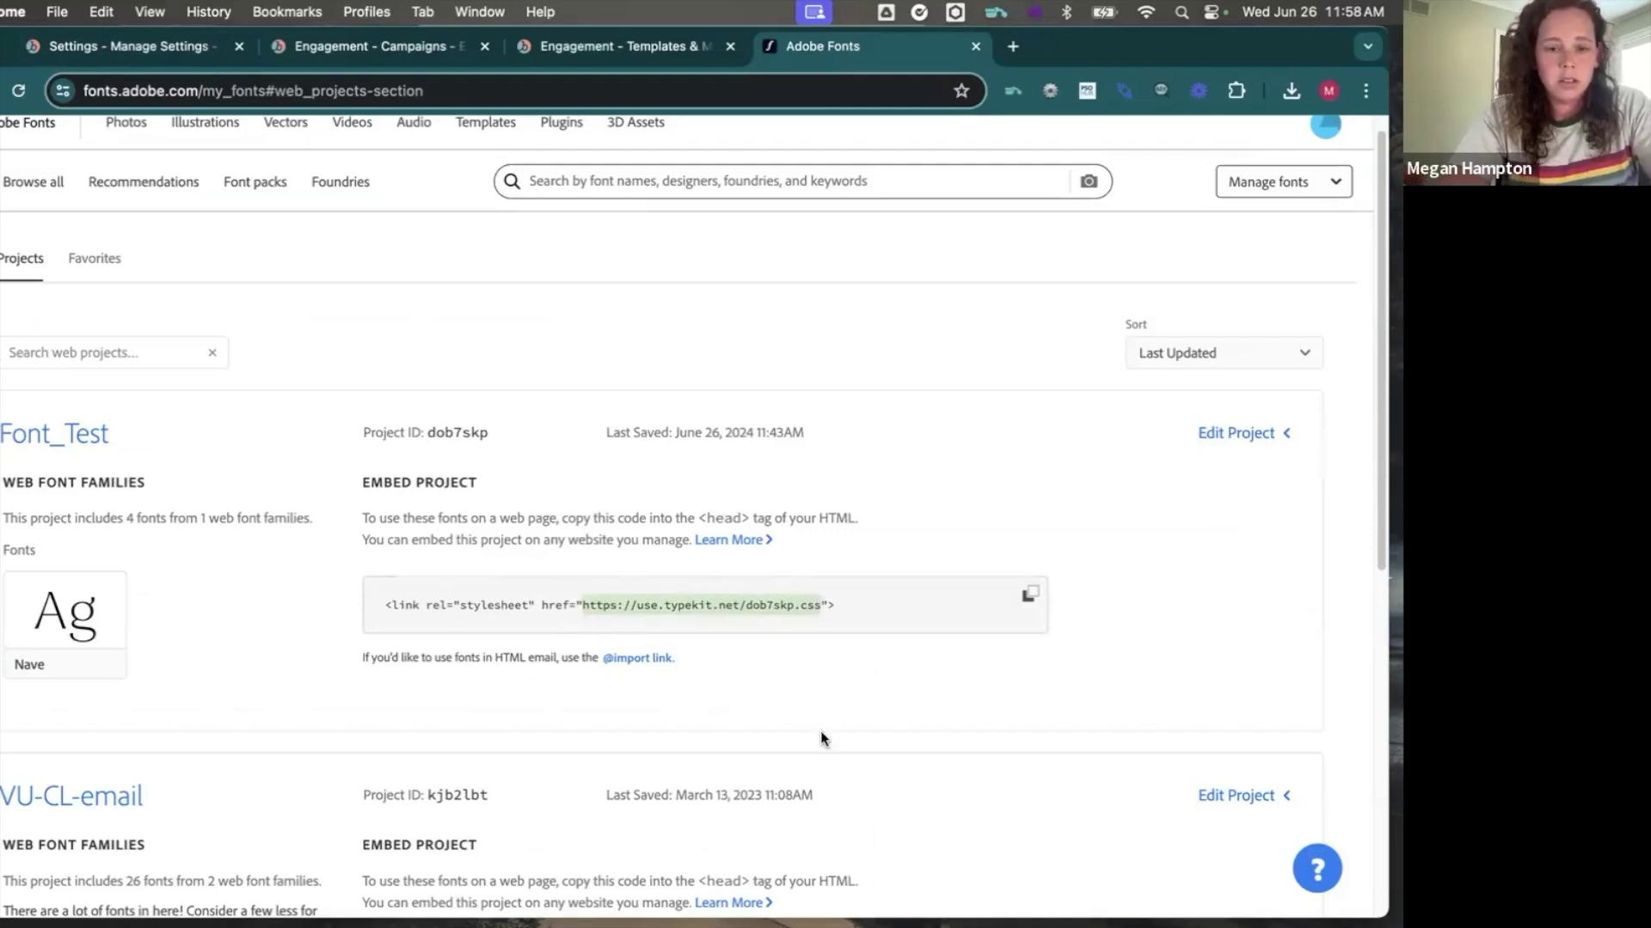
left_click(166, 50)
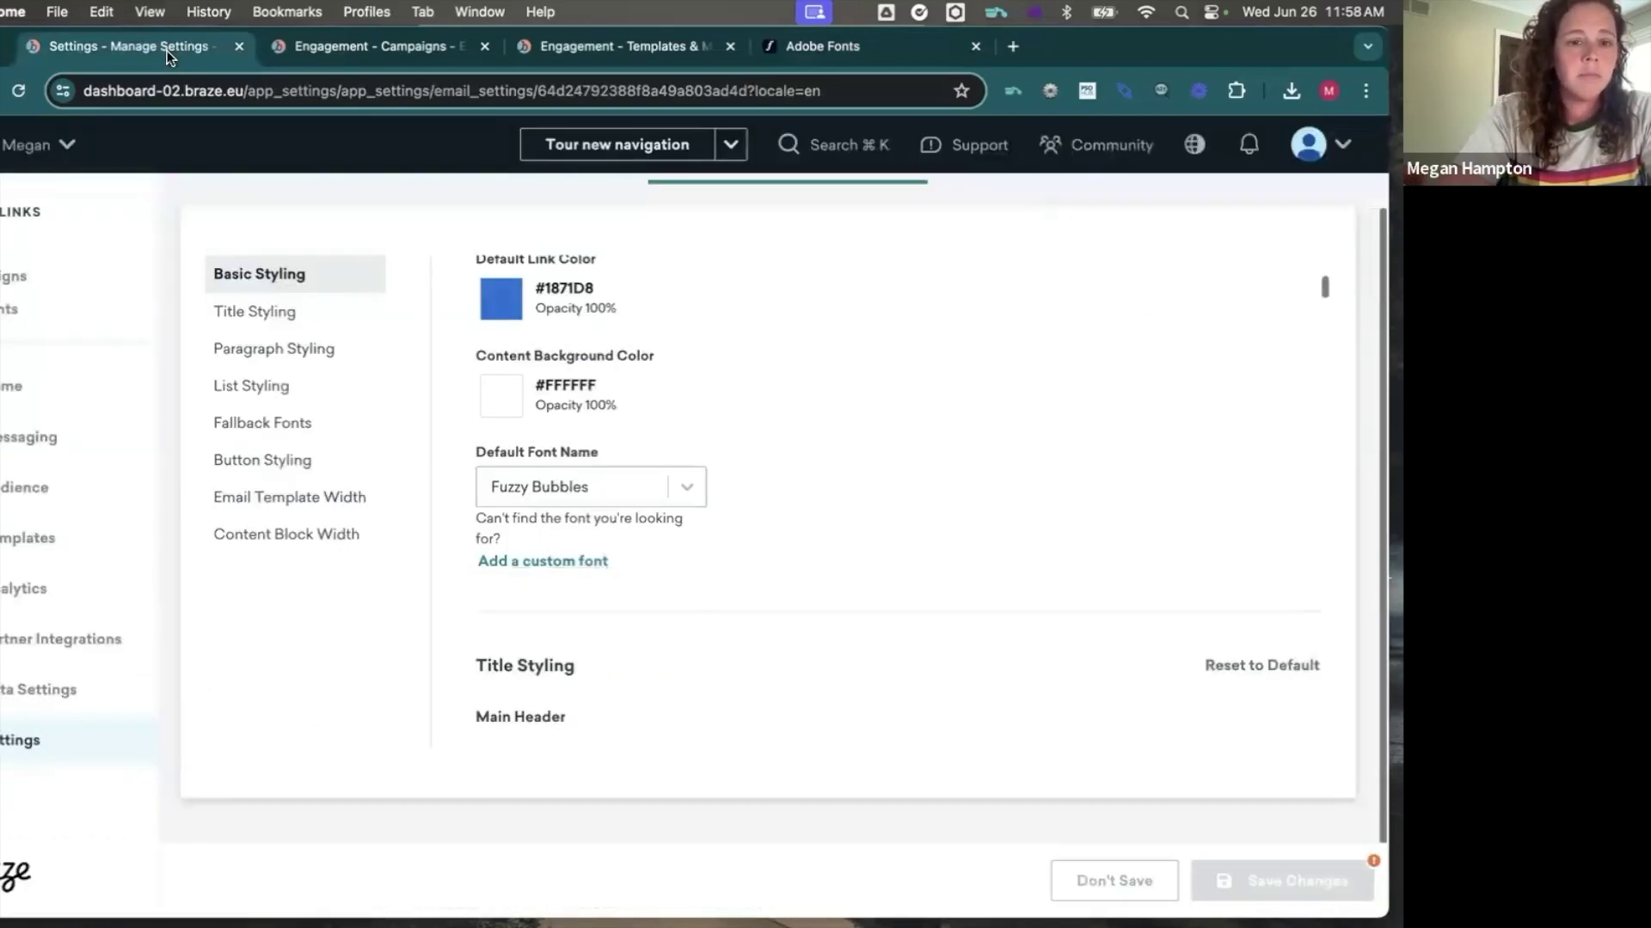
left_click(598, 562)
left_click(464, 454)
key("super+a")
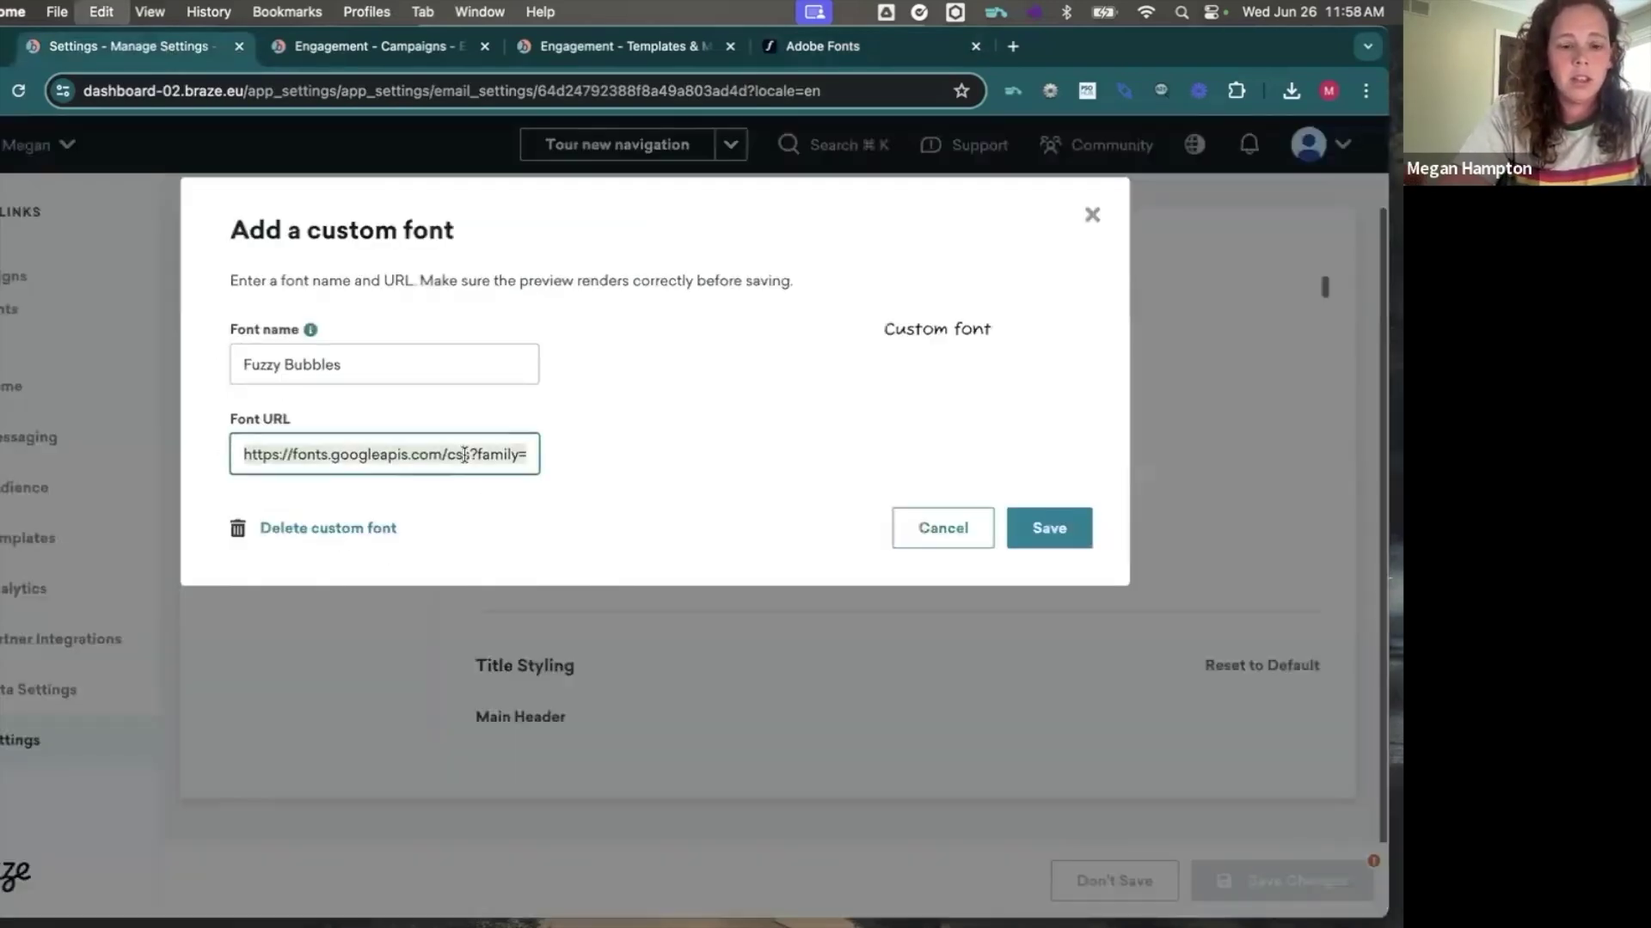
key("super+v")
Copy the Adobe Fonts family name nave and replace the custom font name with it
left_click(863, 54)
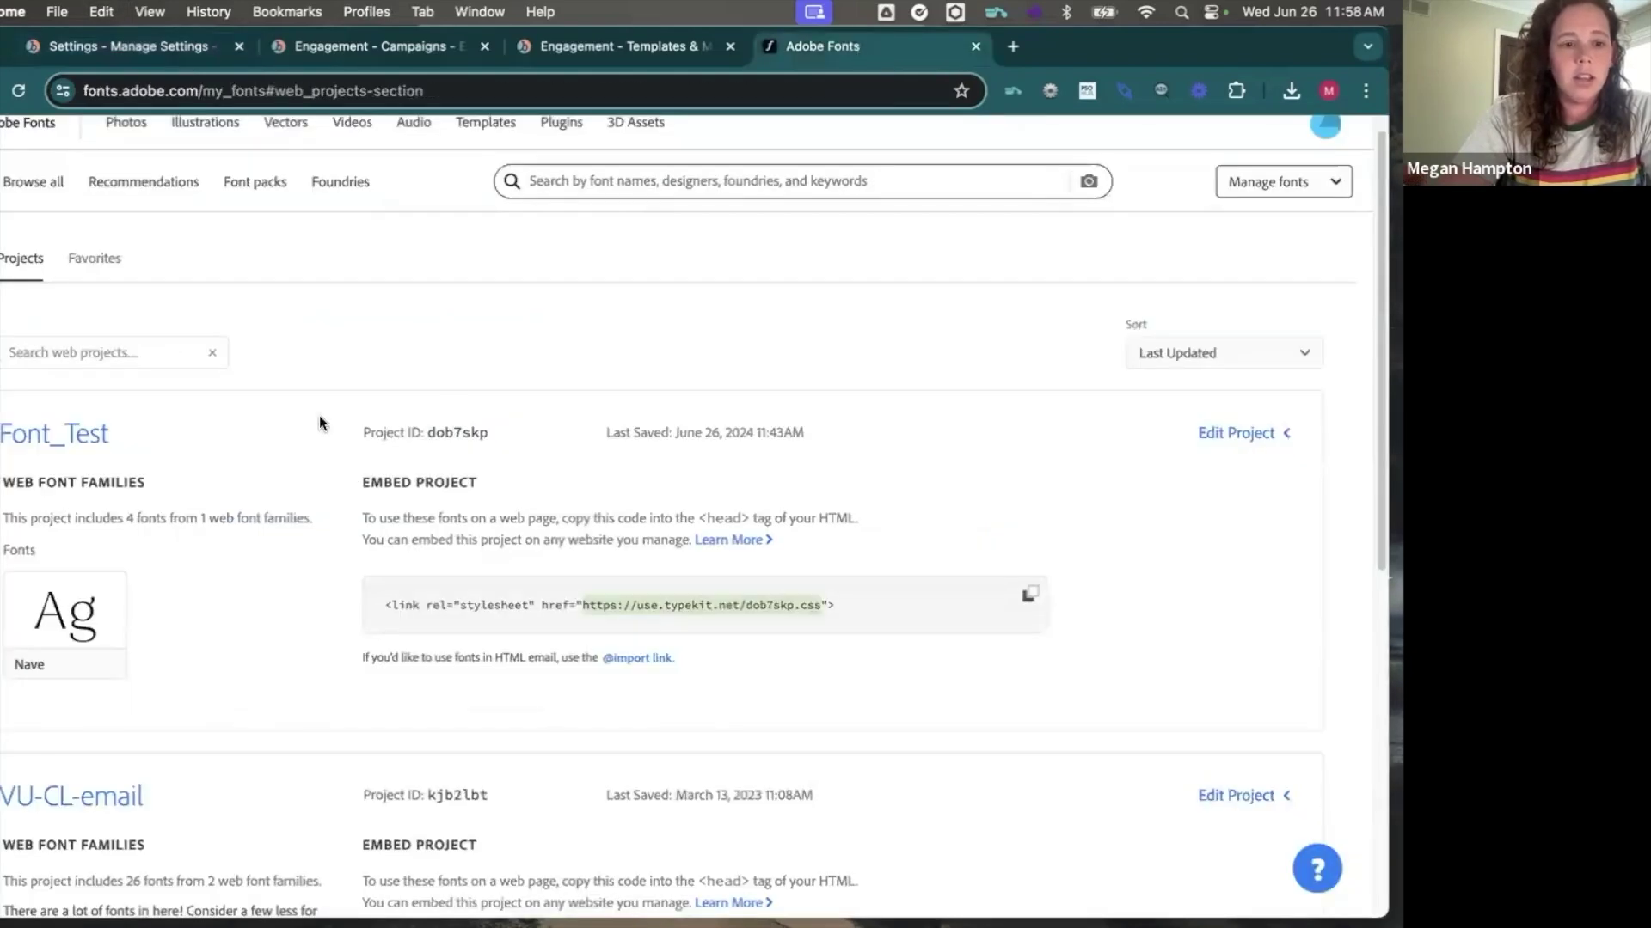
left_click(1278, 434)
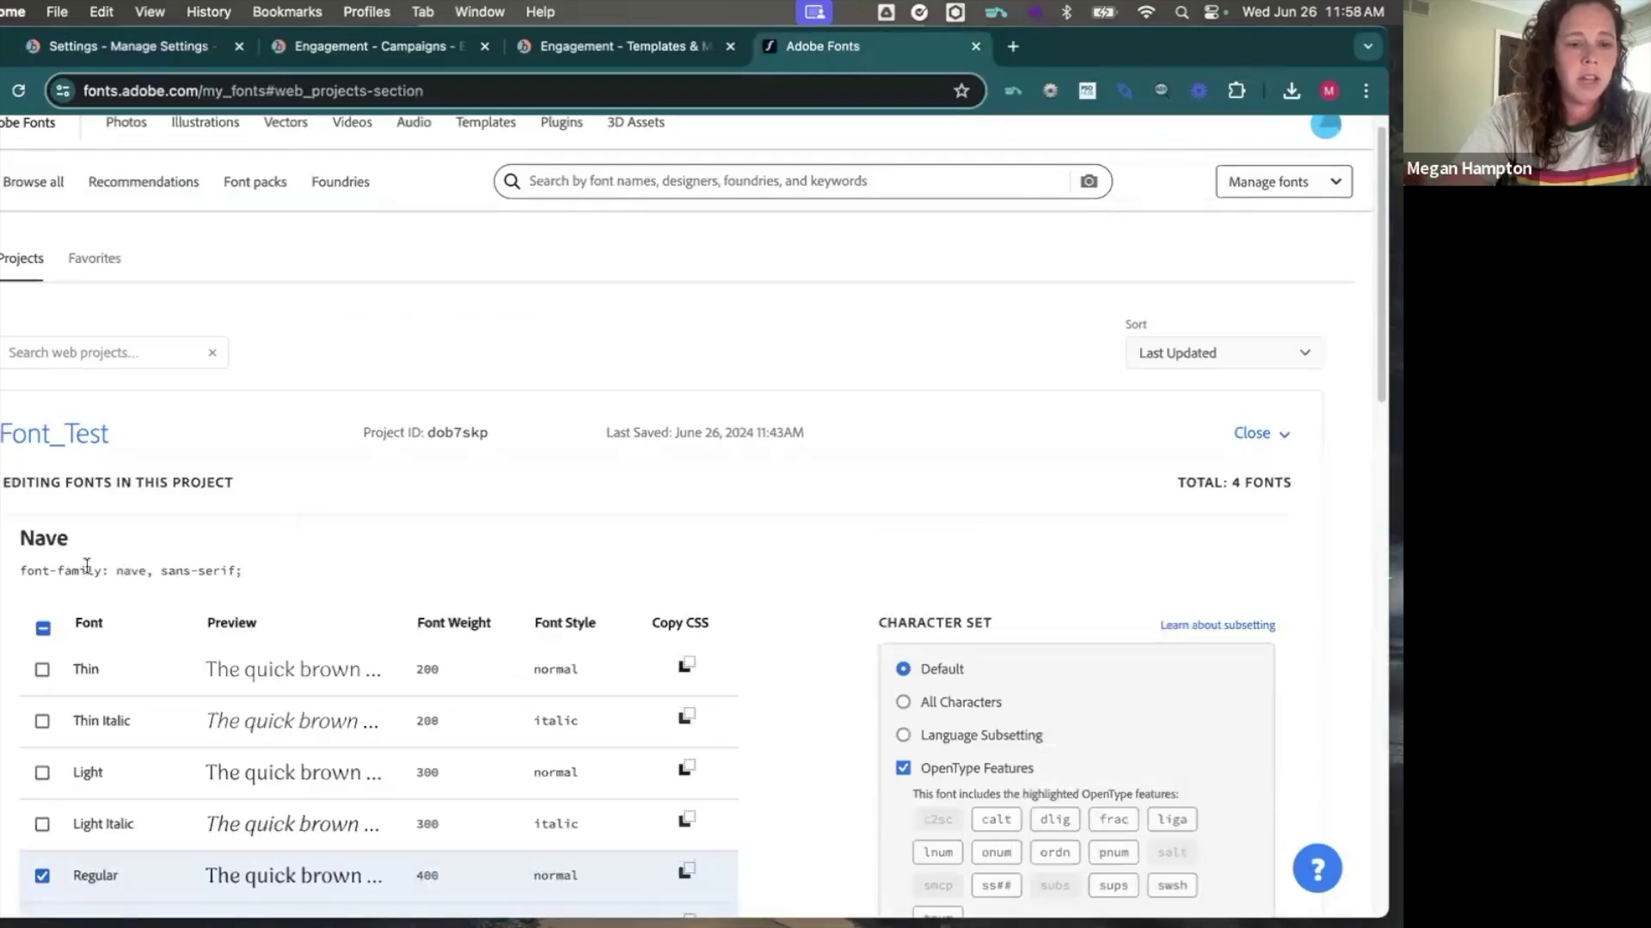
left_click_drag(21, 539, 235, 584)
left_click_drag(117, 571, 144, 573)
key("super+c")
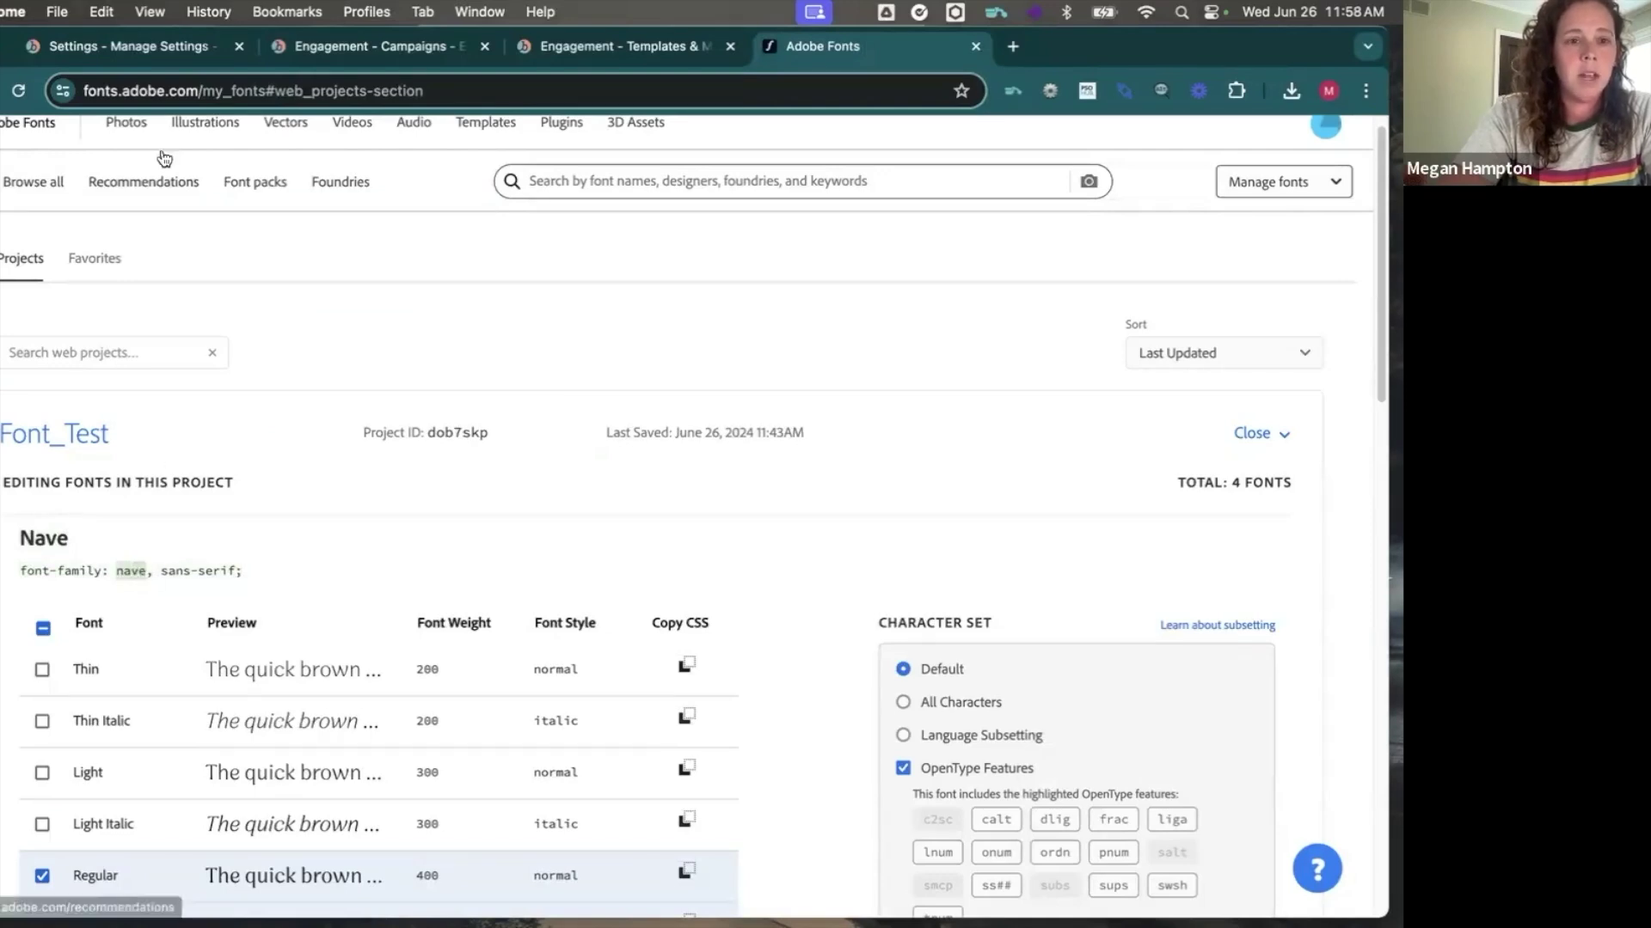
left_click(206, 45)
left_click(301, 368)
key("super+a")
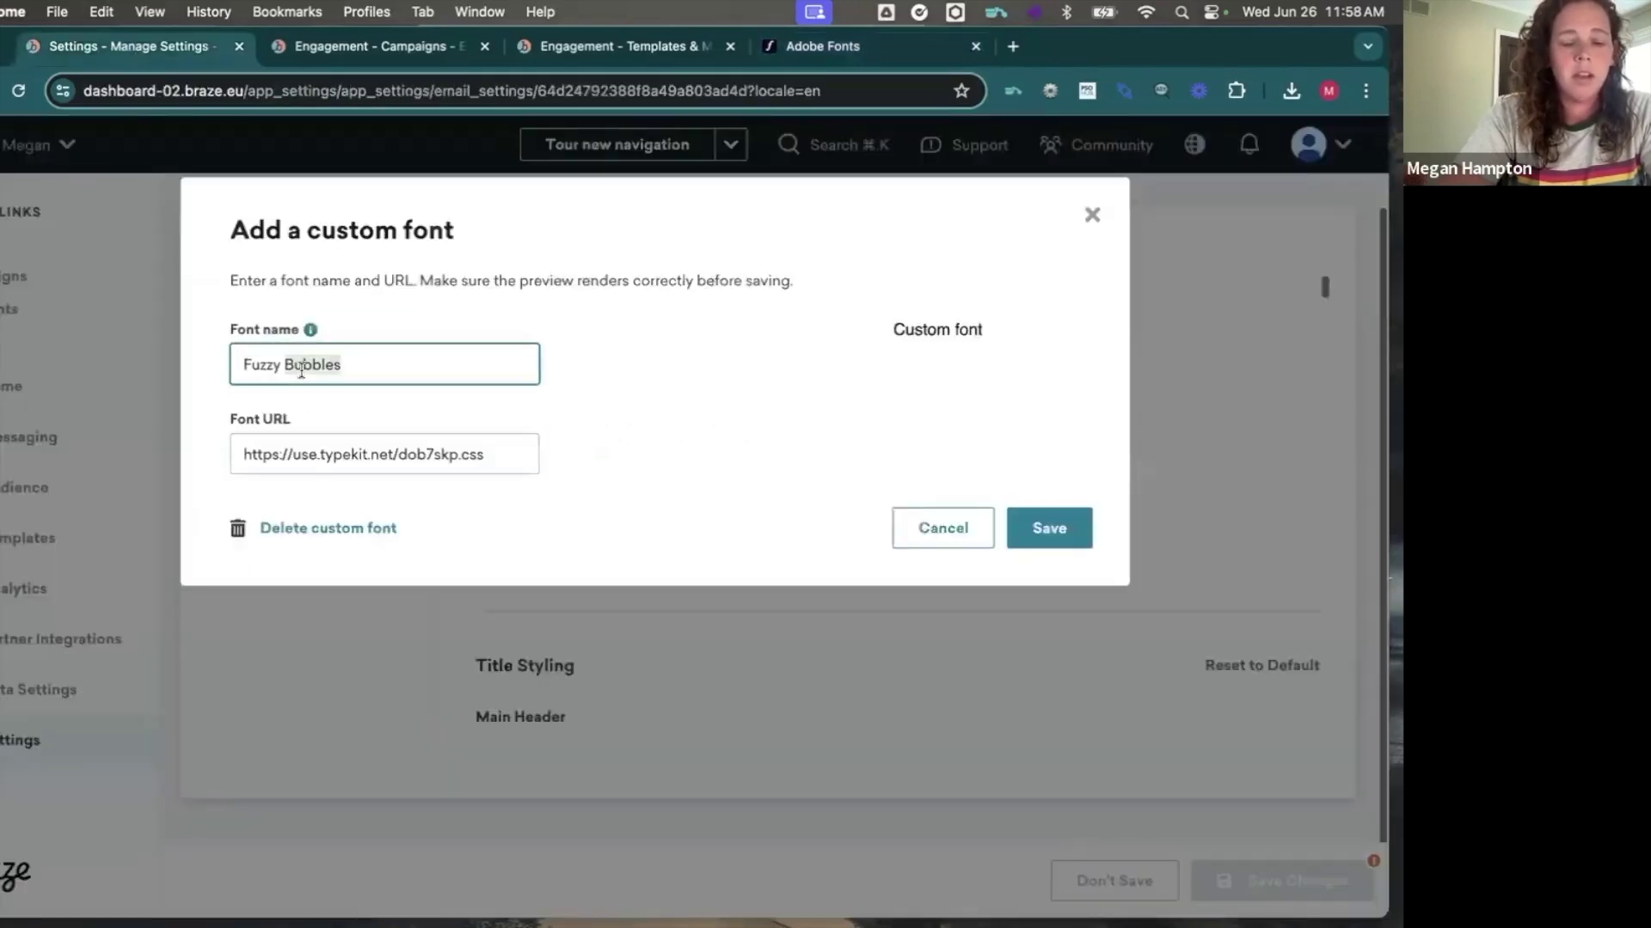
key("super+v")
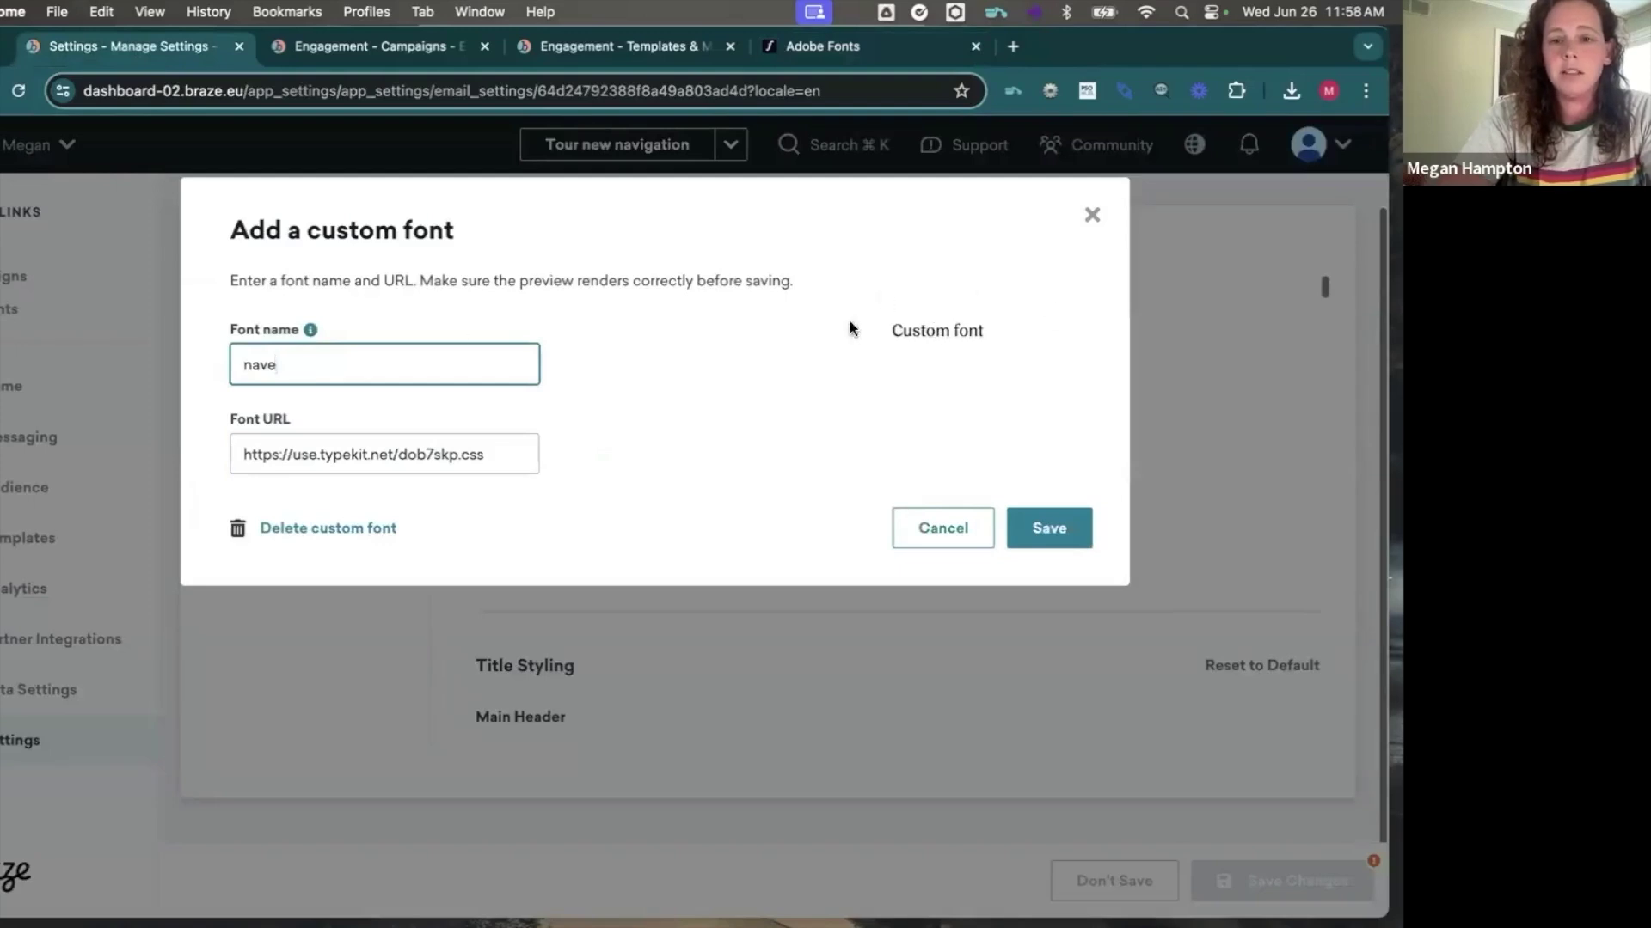
Save nave as the custom default font, then reload the Fall Journey campaign's email design
left_click(1051, 527)
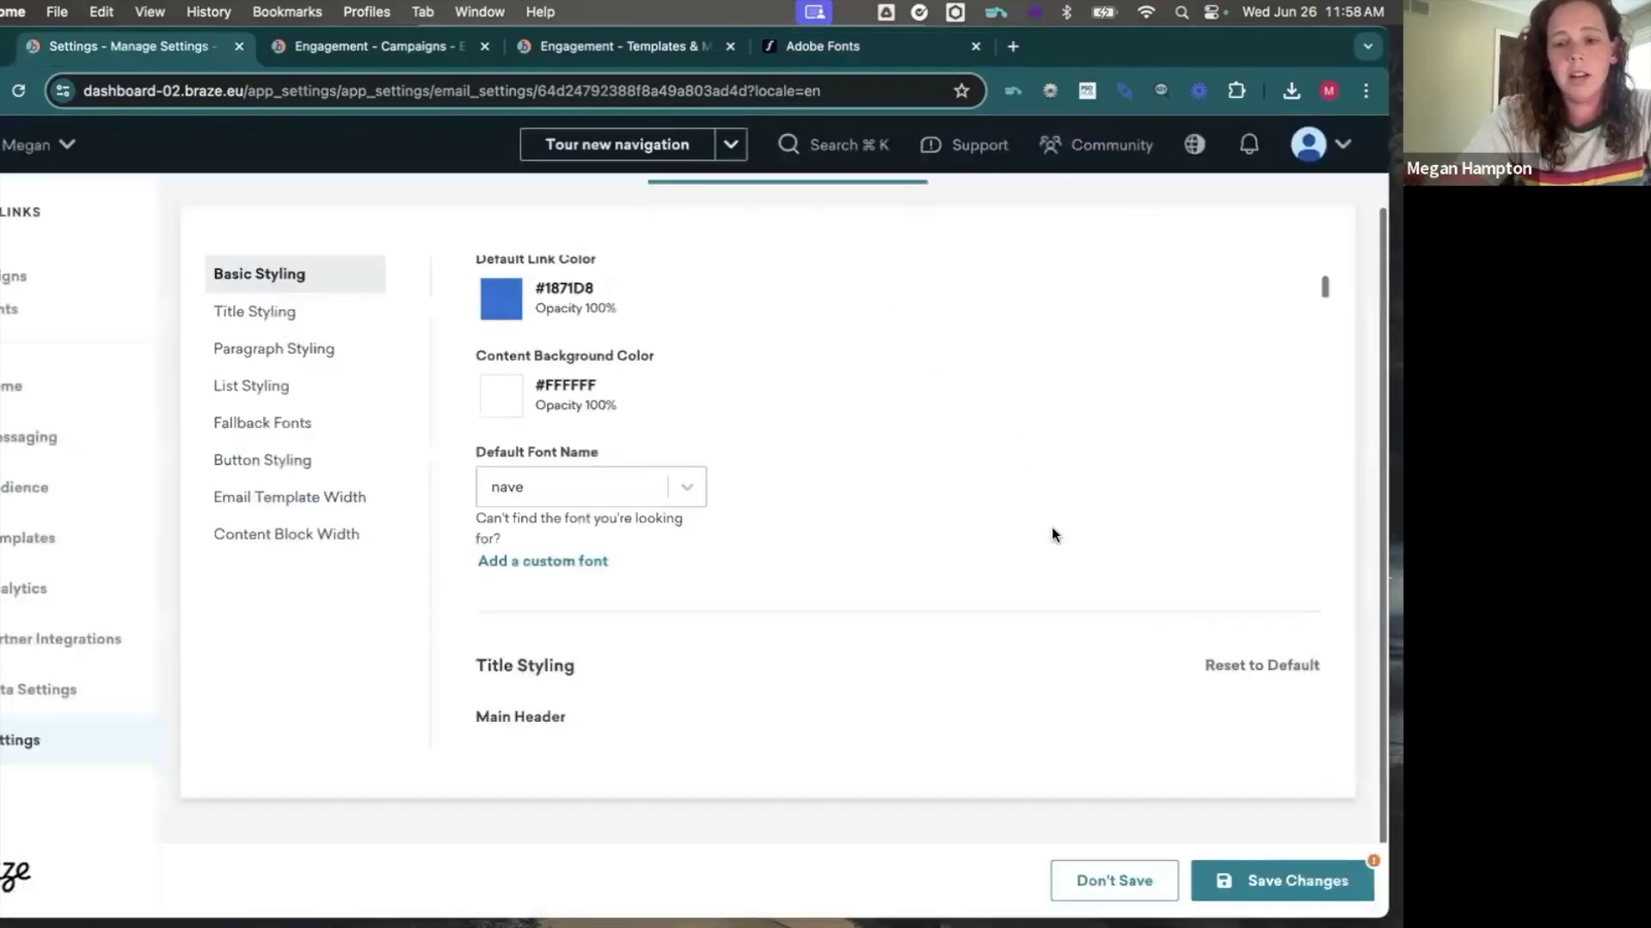
left_click(1278, 873)
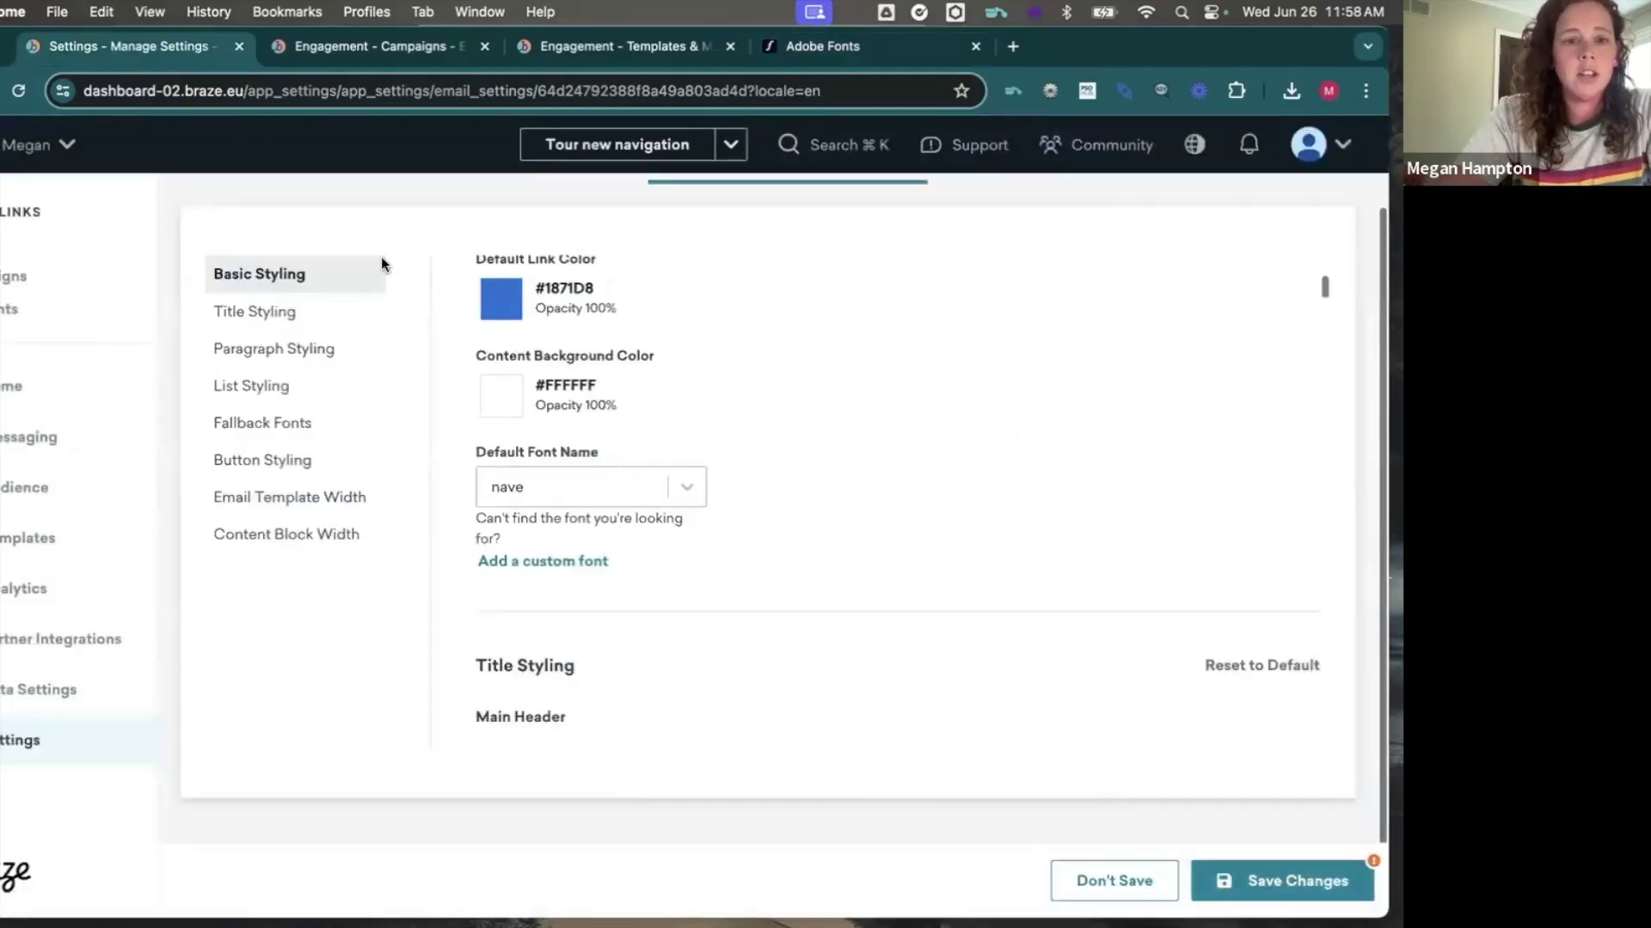
left_click(315, 45)
key("super+r")
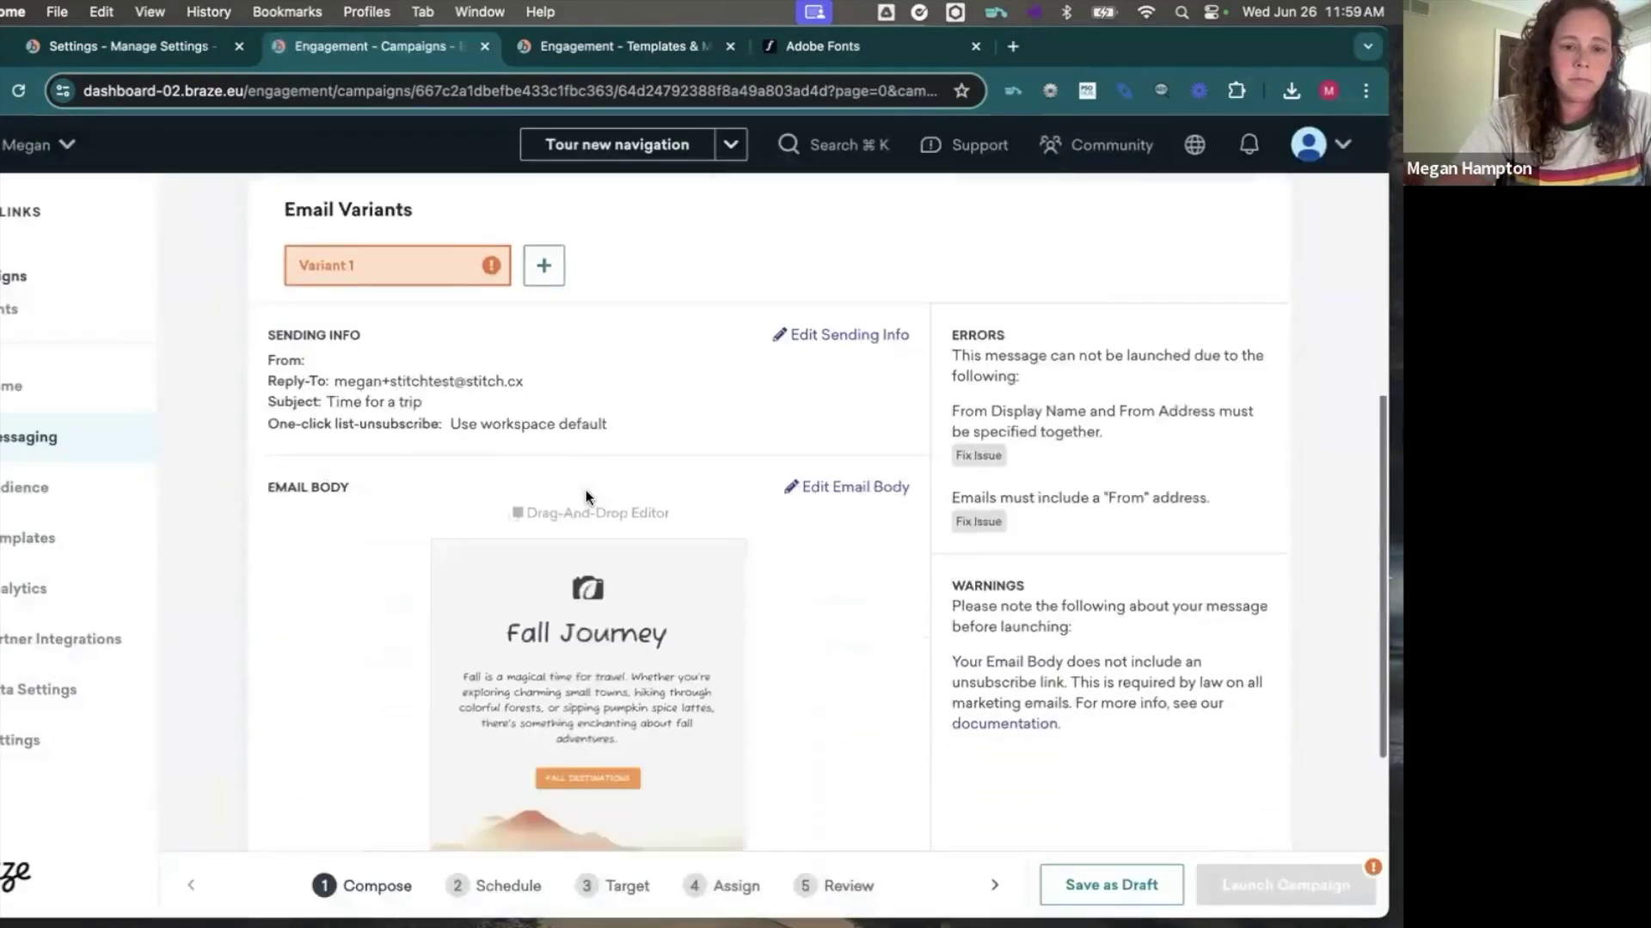
left_click(586, 494)
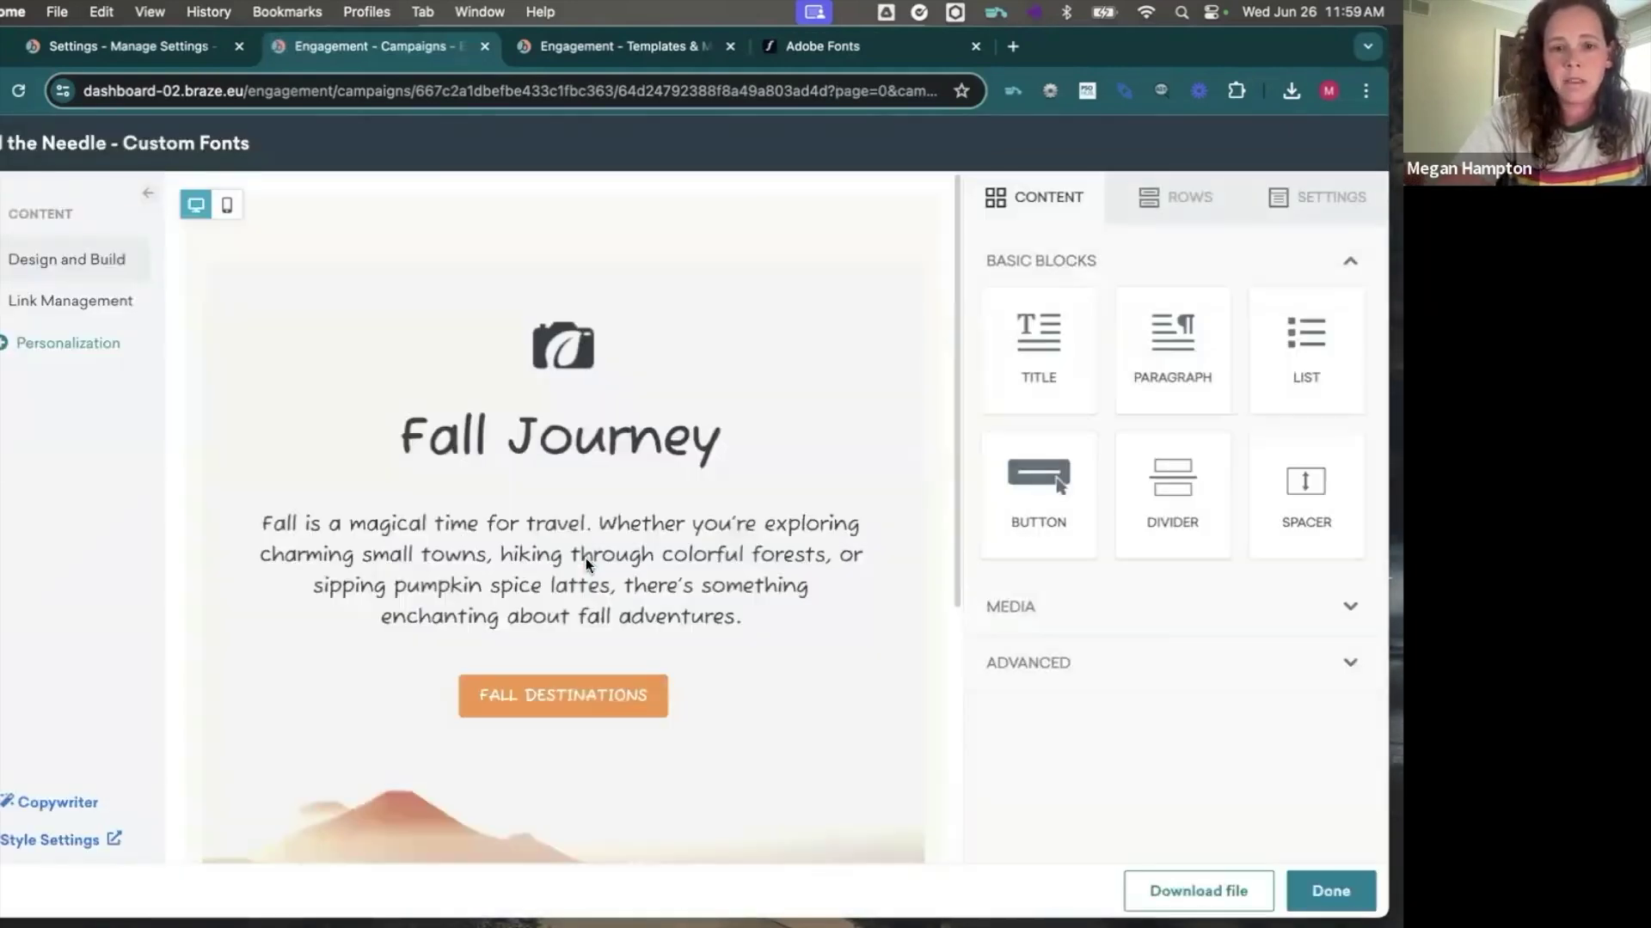
Set the body paragraph and Fall Journey heading fonts to nave
left_click(593, 557)
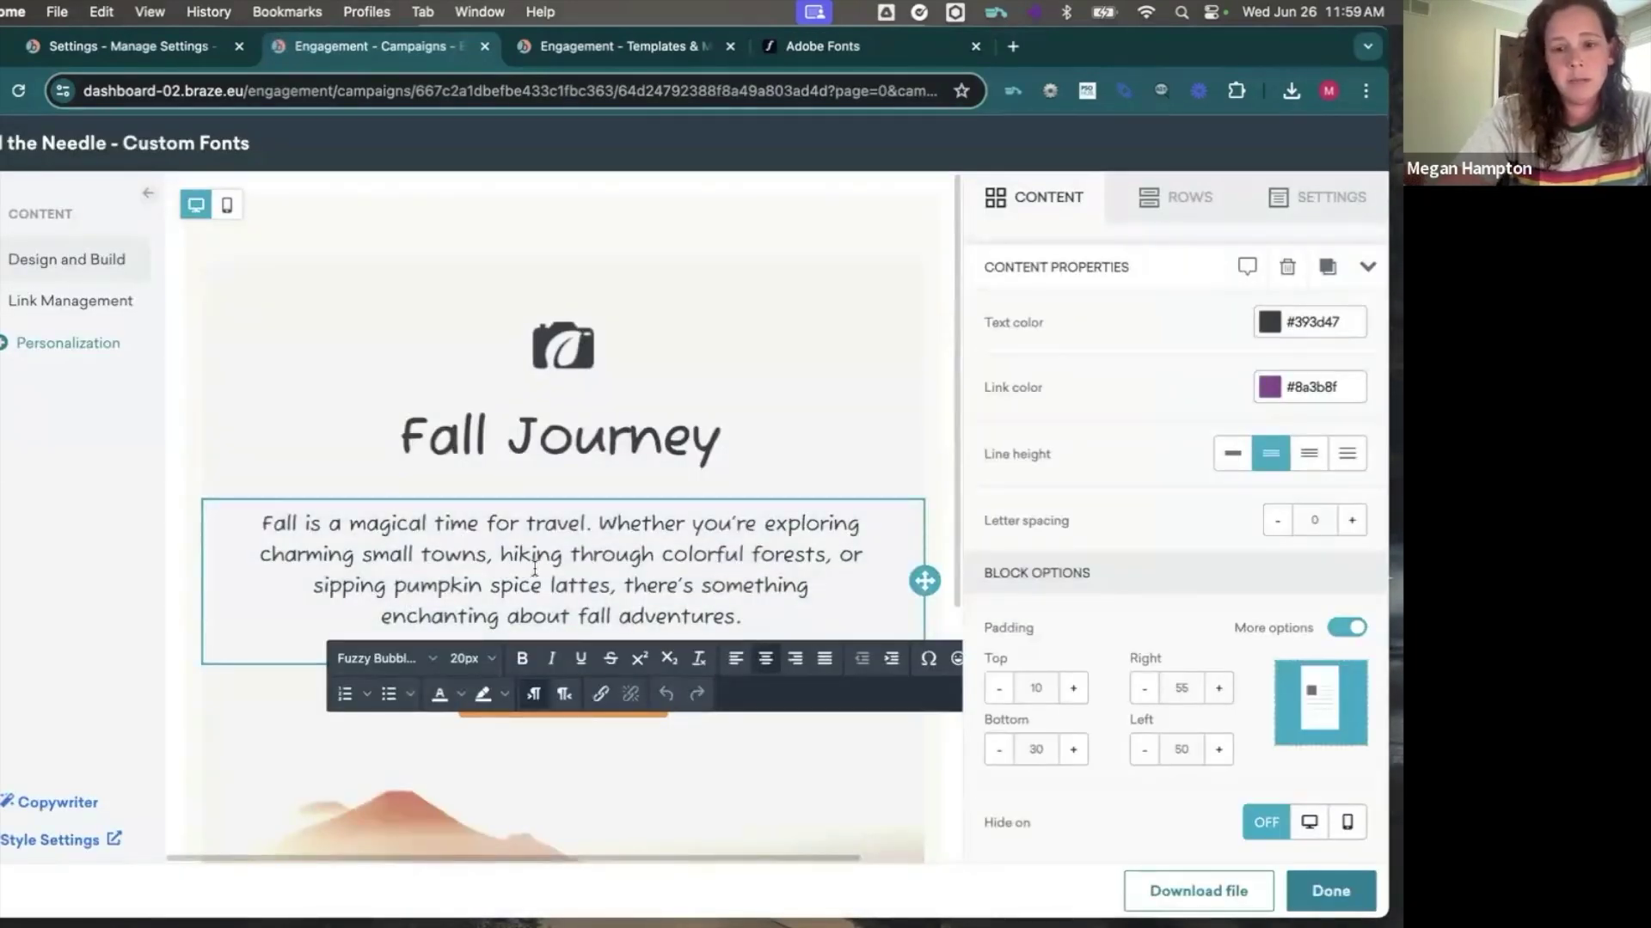
left_click(433, 659)
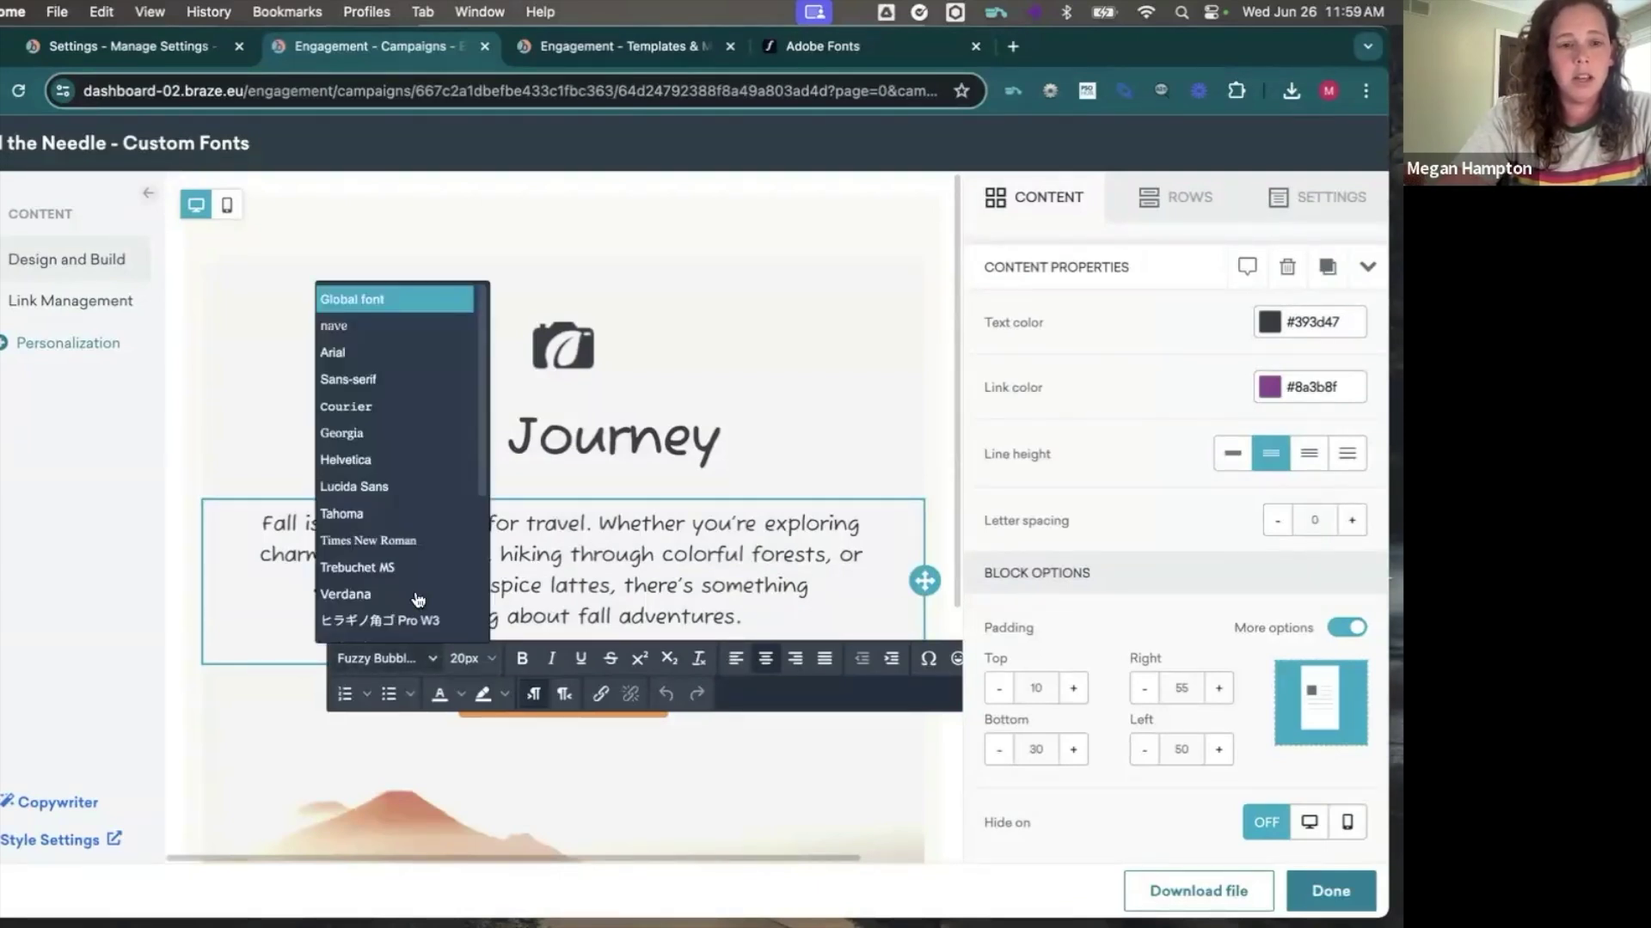
left_click(380, 325)
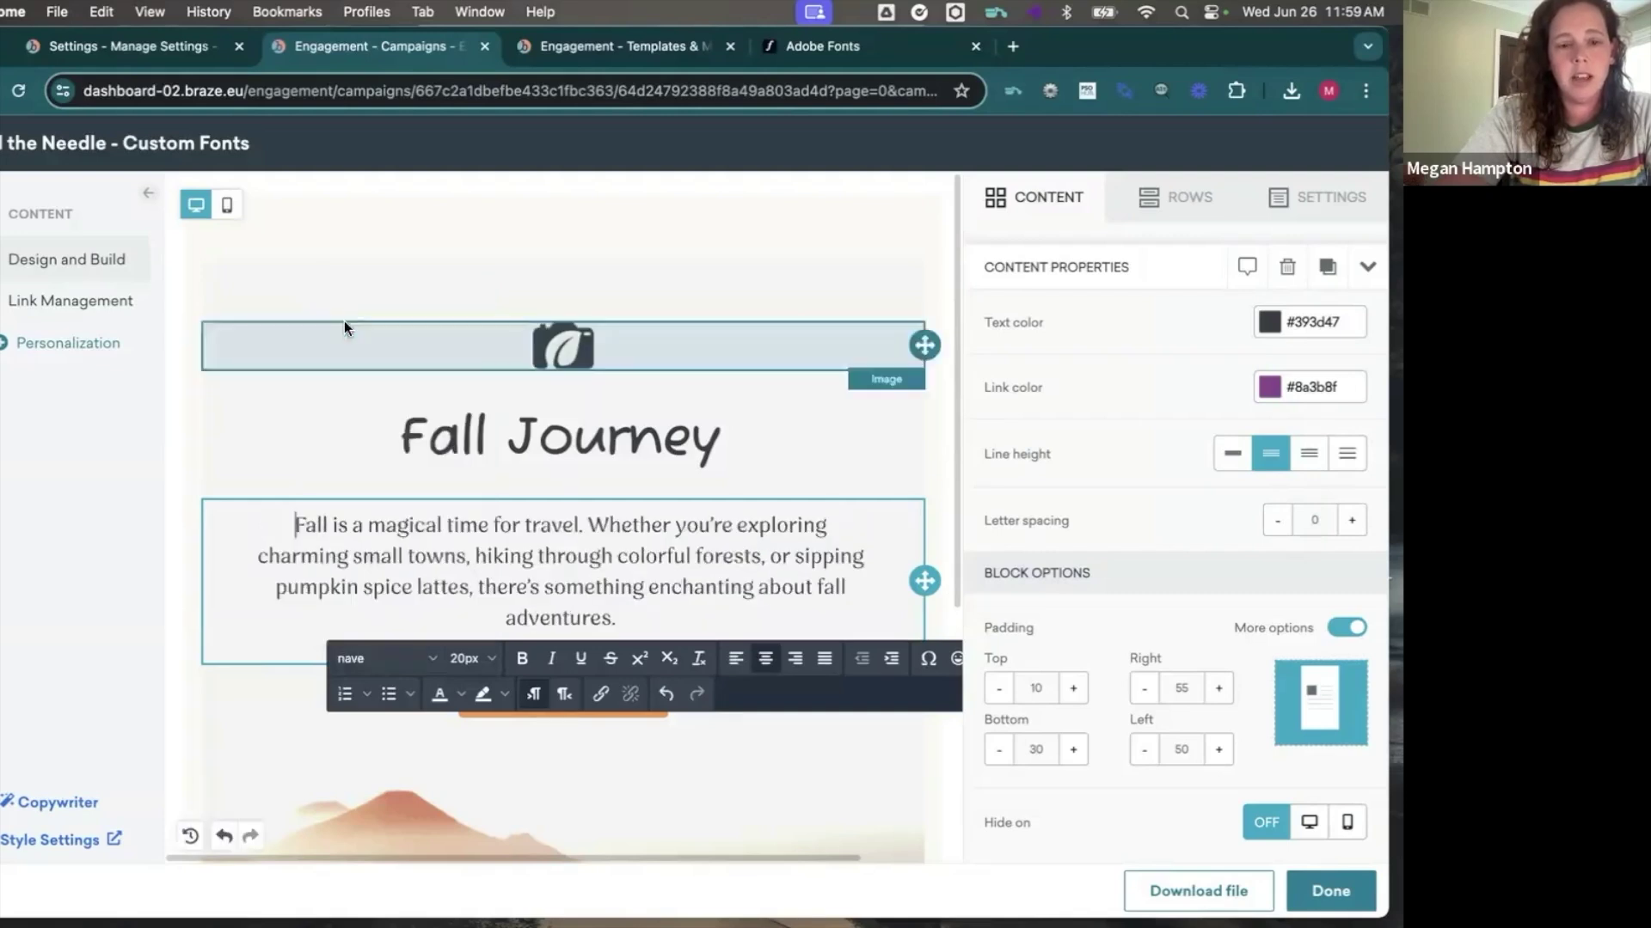
left_click(458, 460)
triple_click(459, 460)
left_click(416, 503)
left_click(381, 563)
Set the FALL DESTINATIONS button's font family to nave
left_click(654, 698)
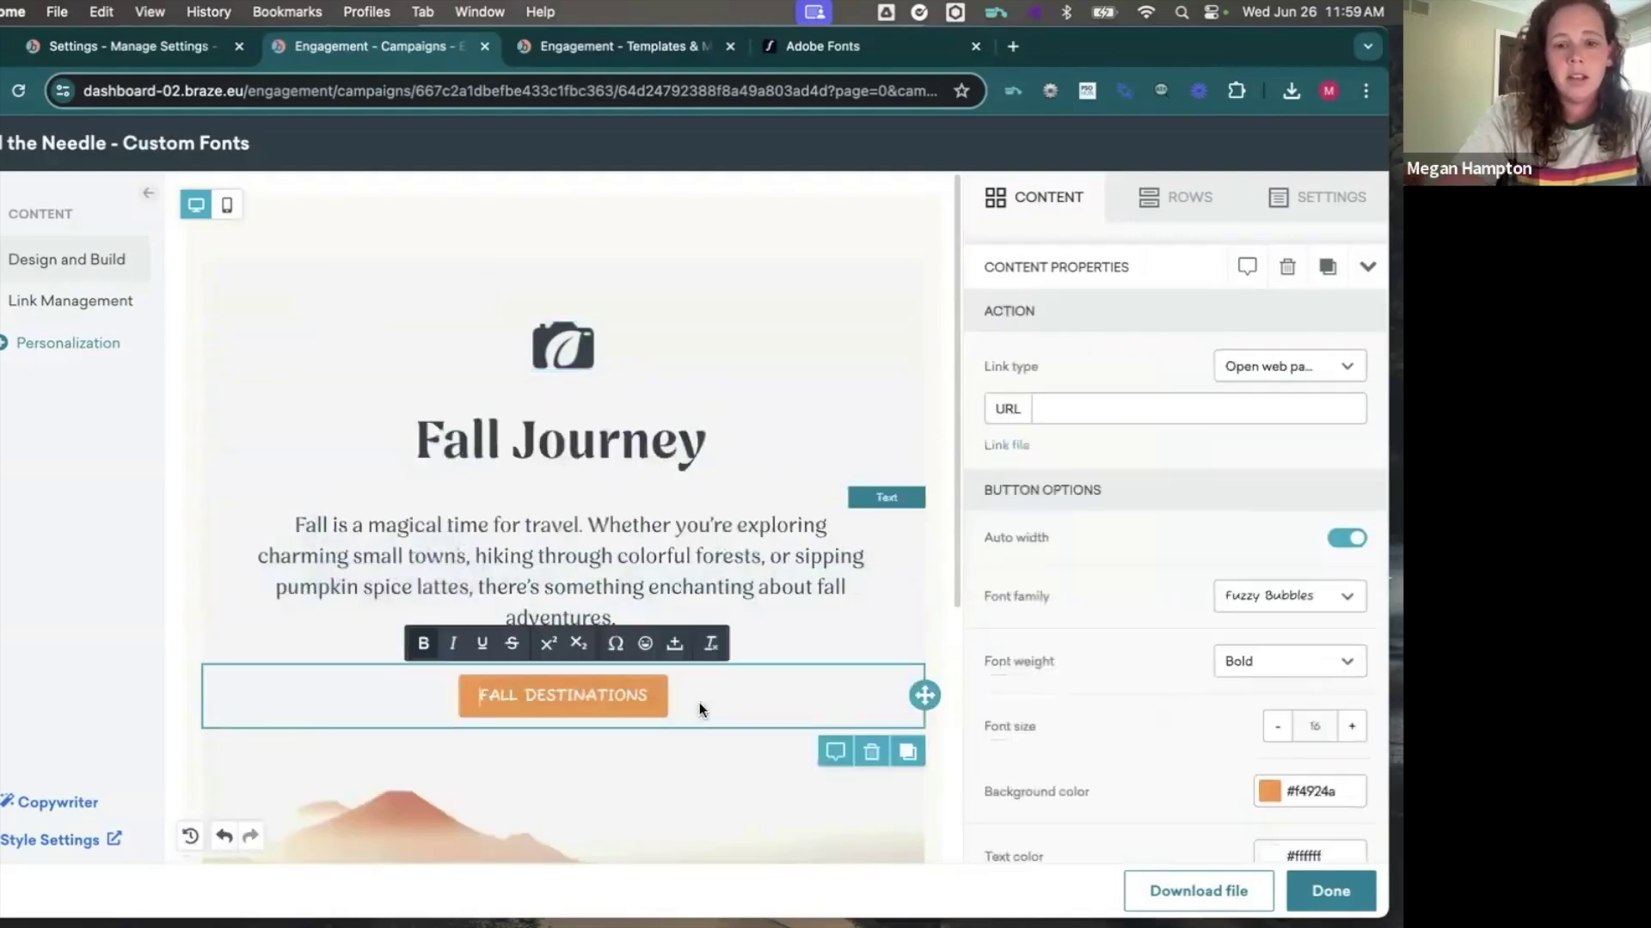
left_click(1311, 597)
scroll(1289, 817, "down", 3)
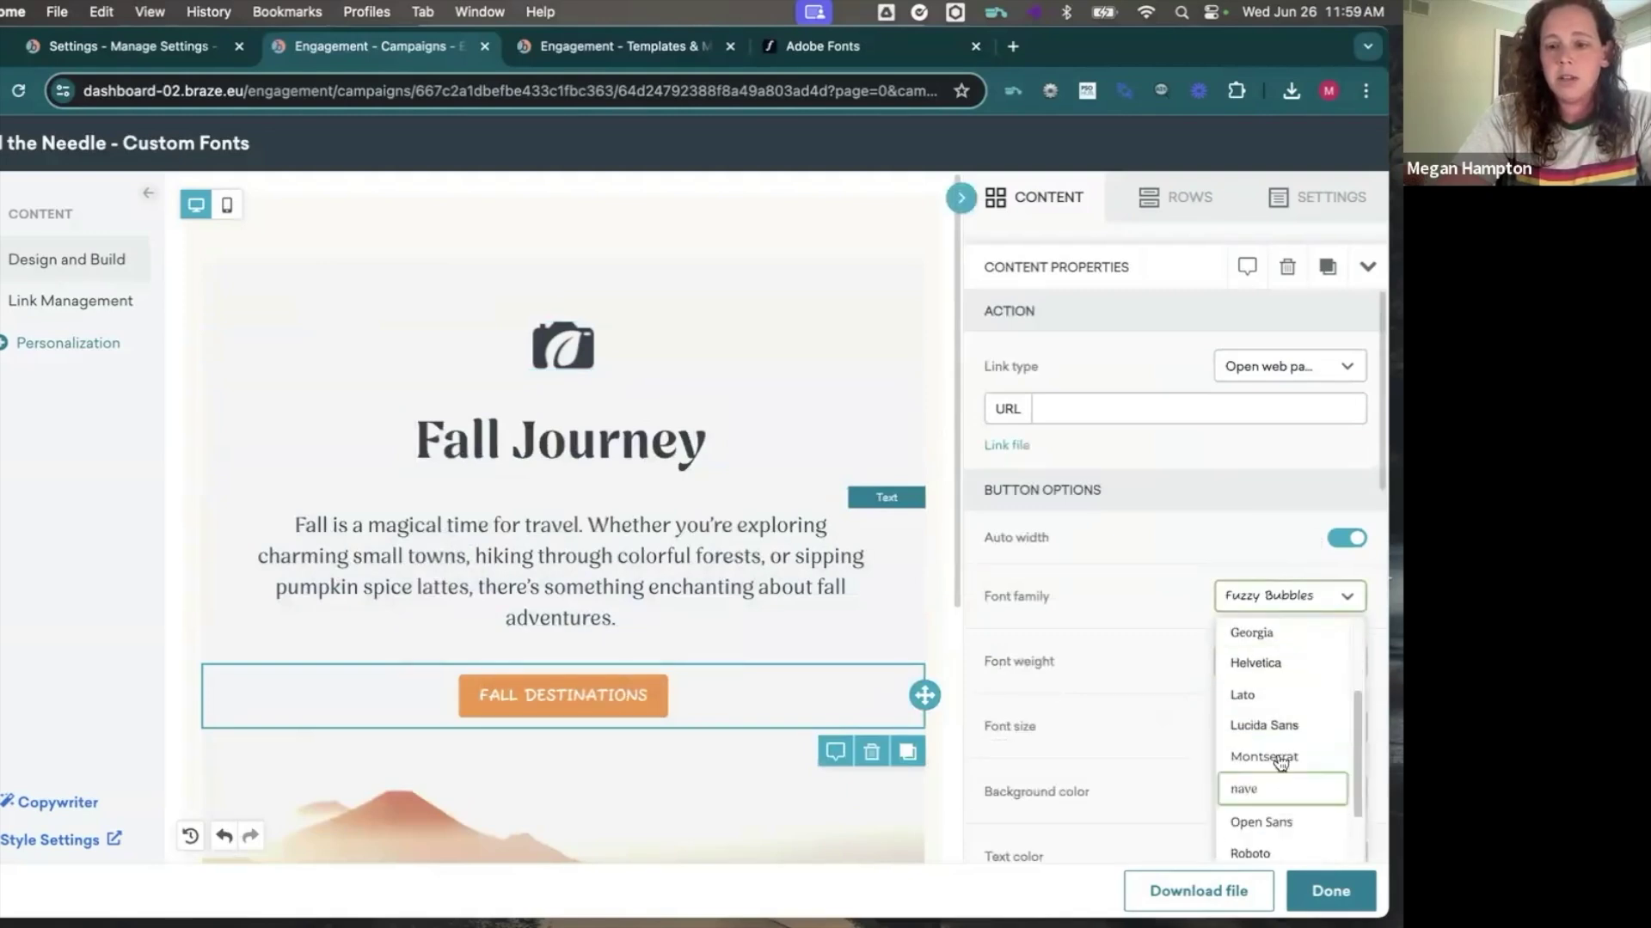
left_click(1276, 785)
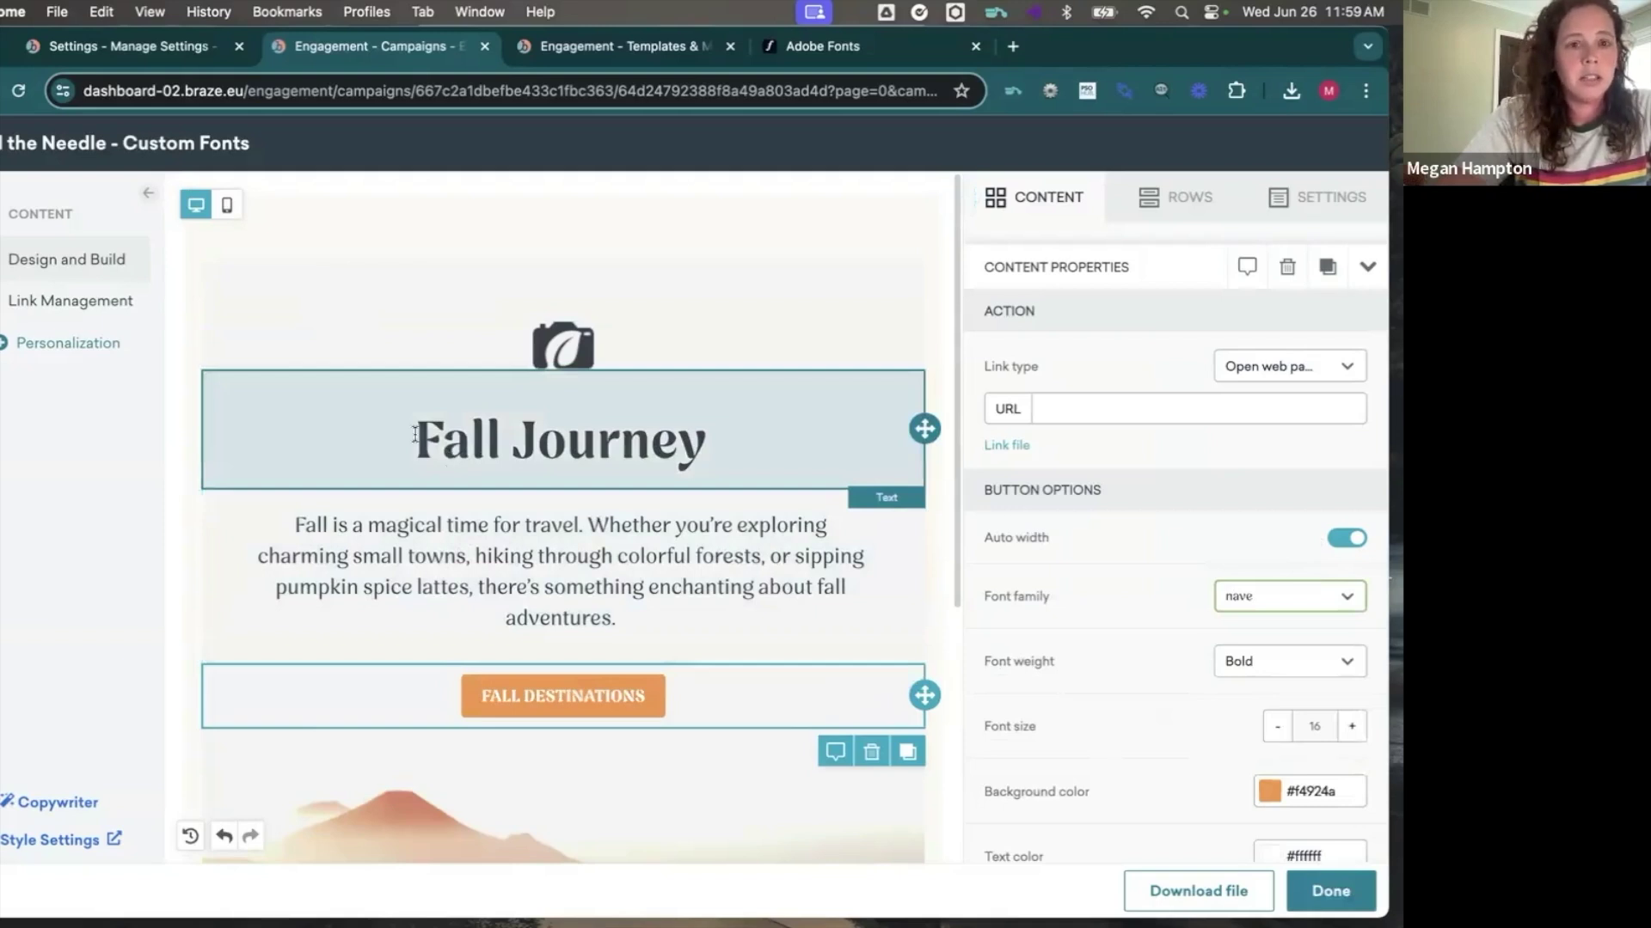
left_click(170, 54)
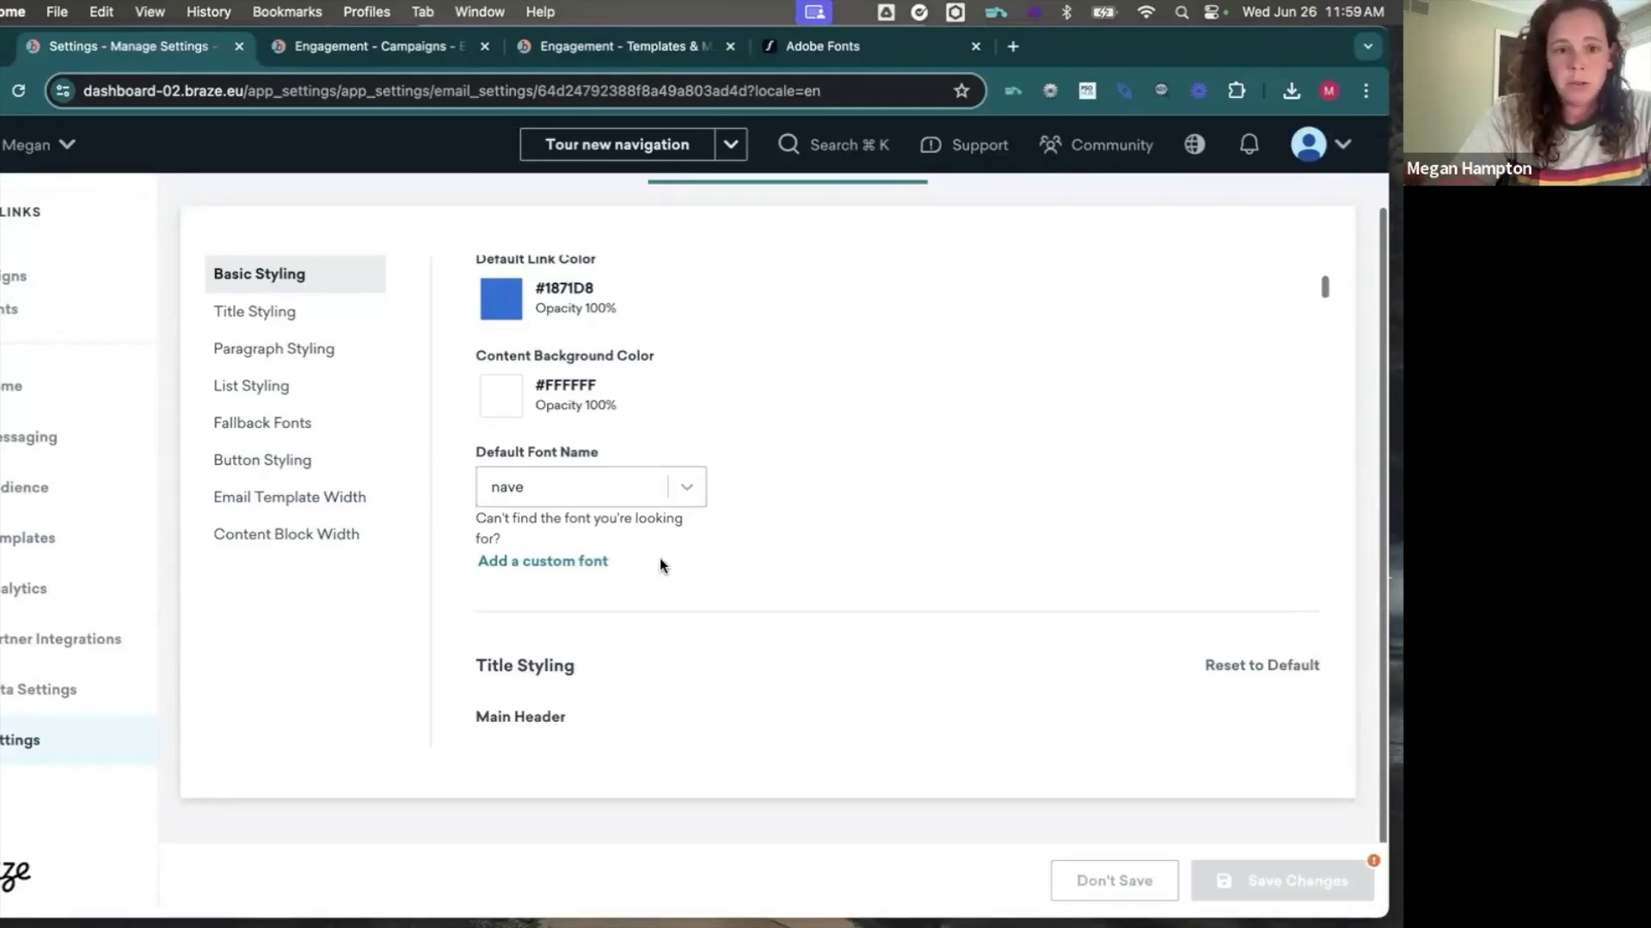
Rename the custom font from nave to {{custom_font}}
scroll(659, 559, "down", 5)
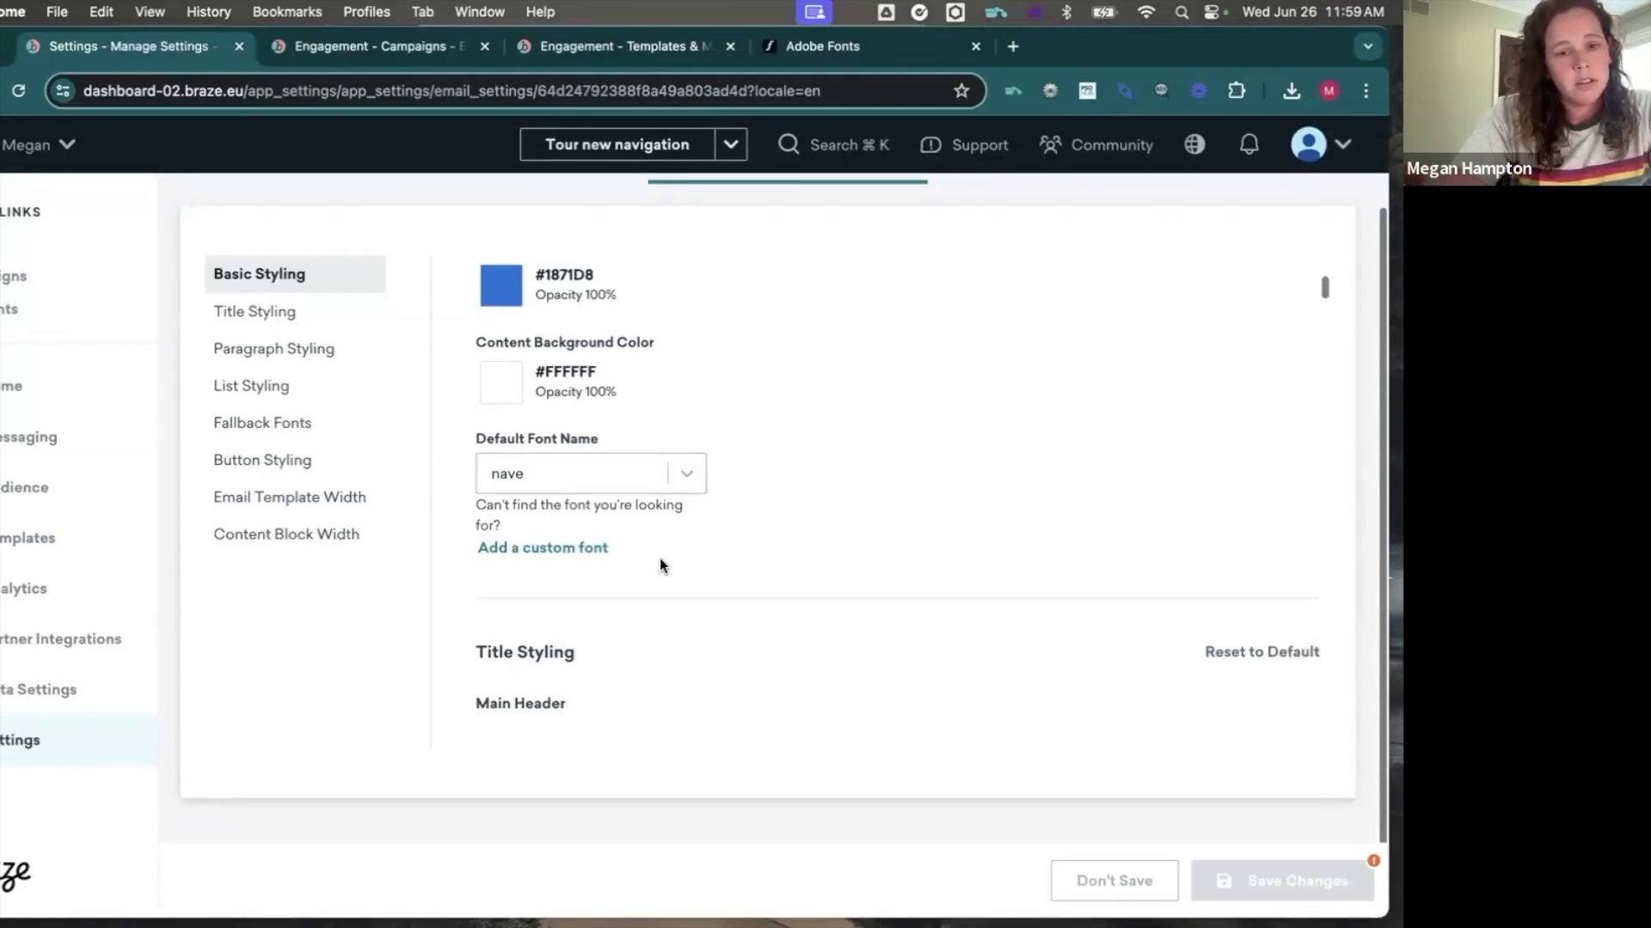
scroll(658, 559, "up", 4)
left_click(684, 415)
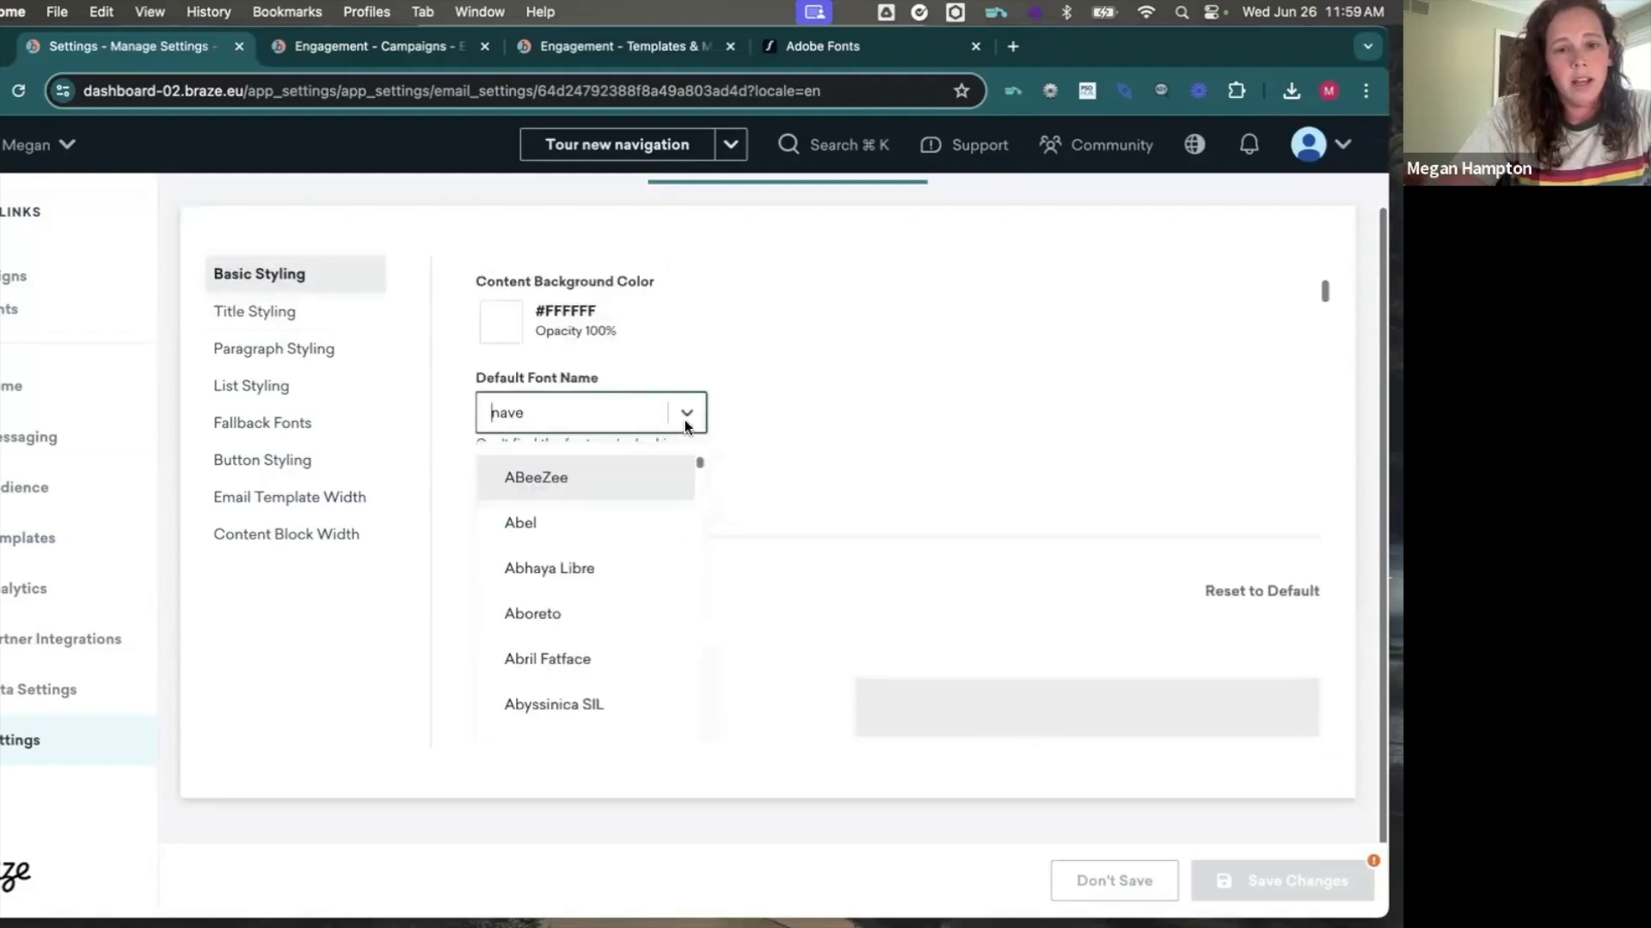
left_click(576, 461)
left_click(543, 487)
double_click(342, 350)
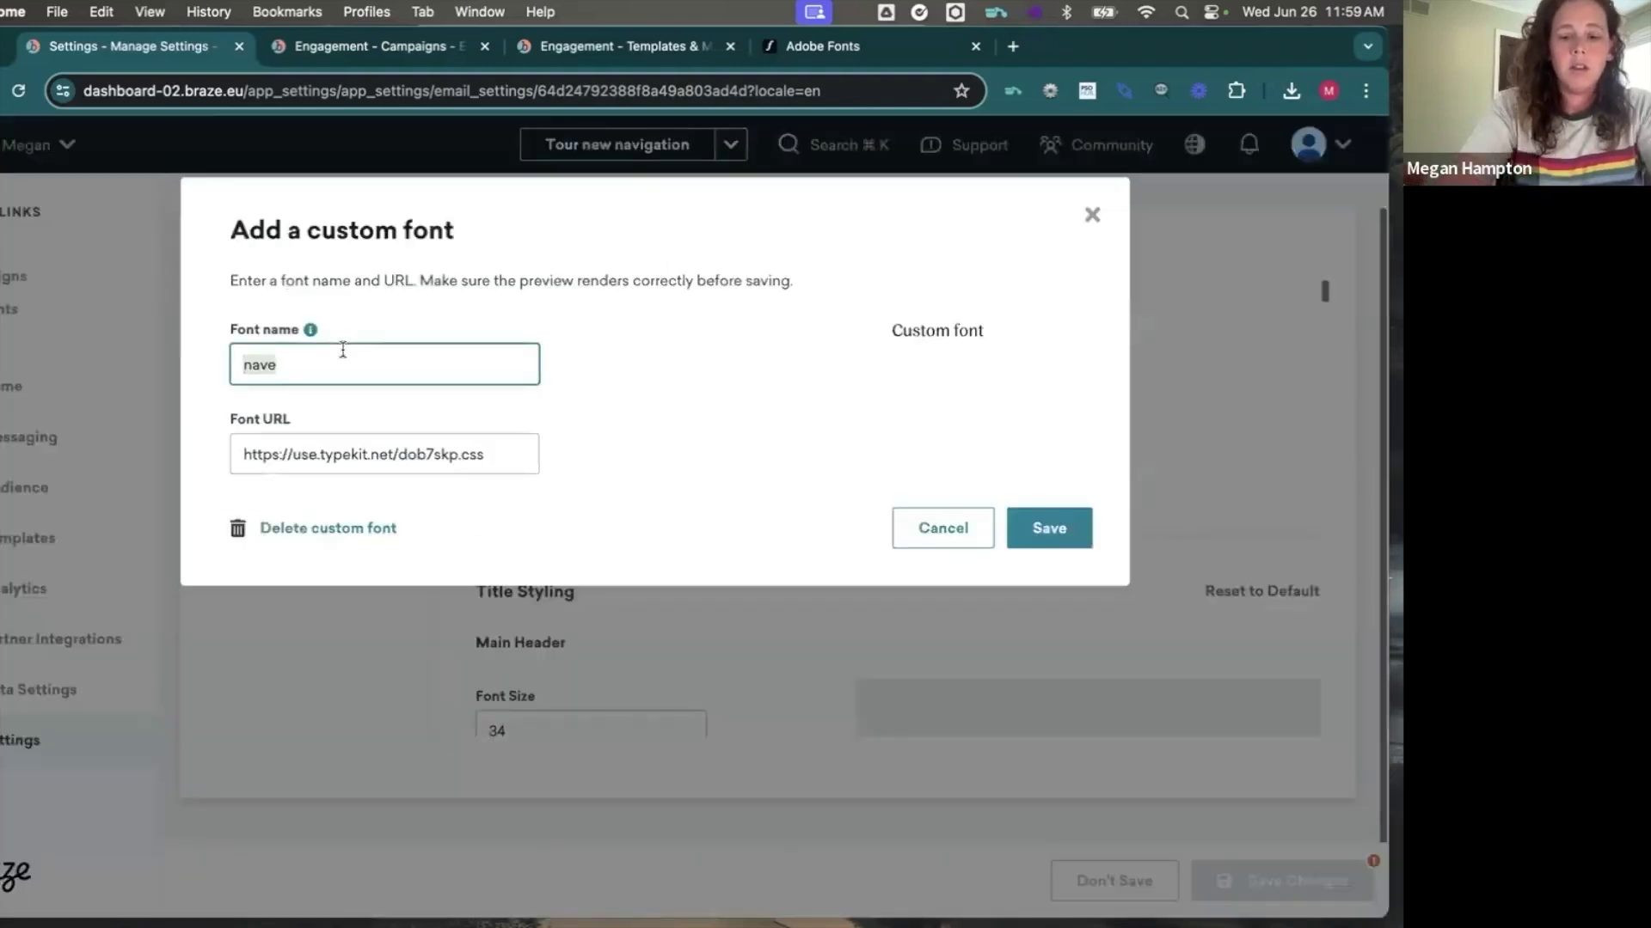
type("{{custom")
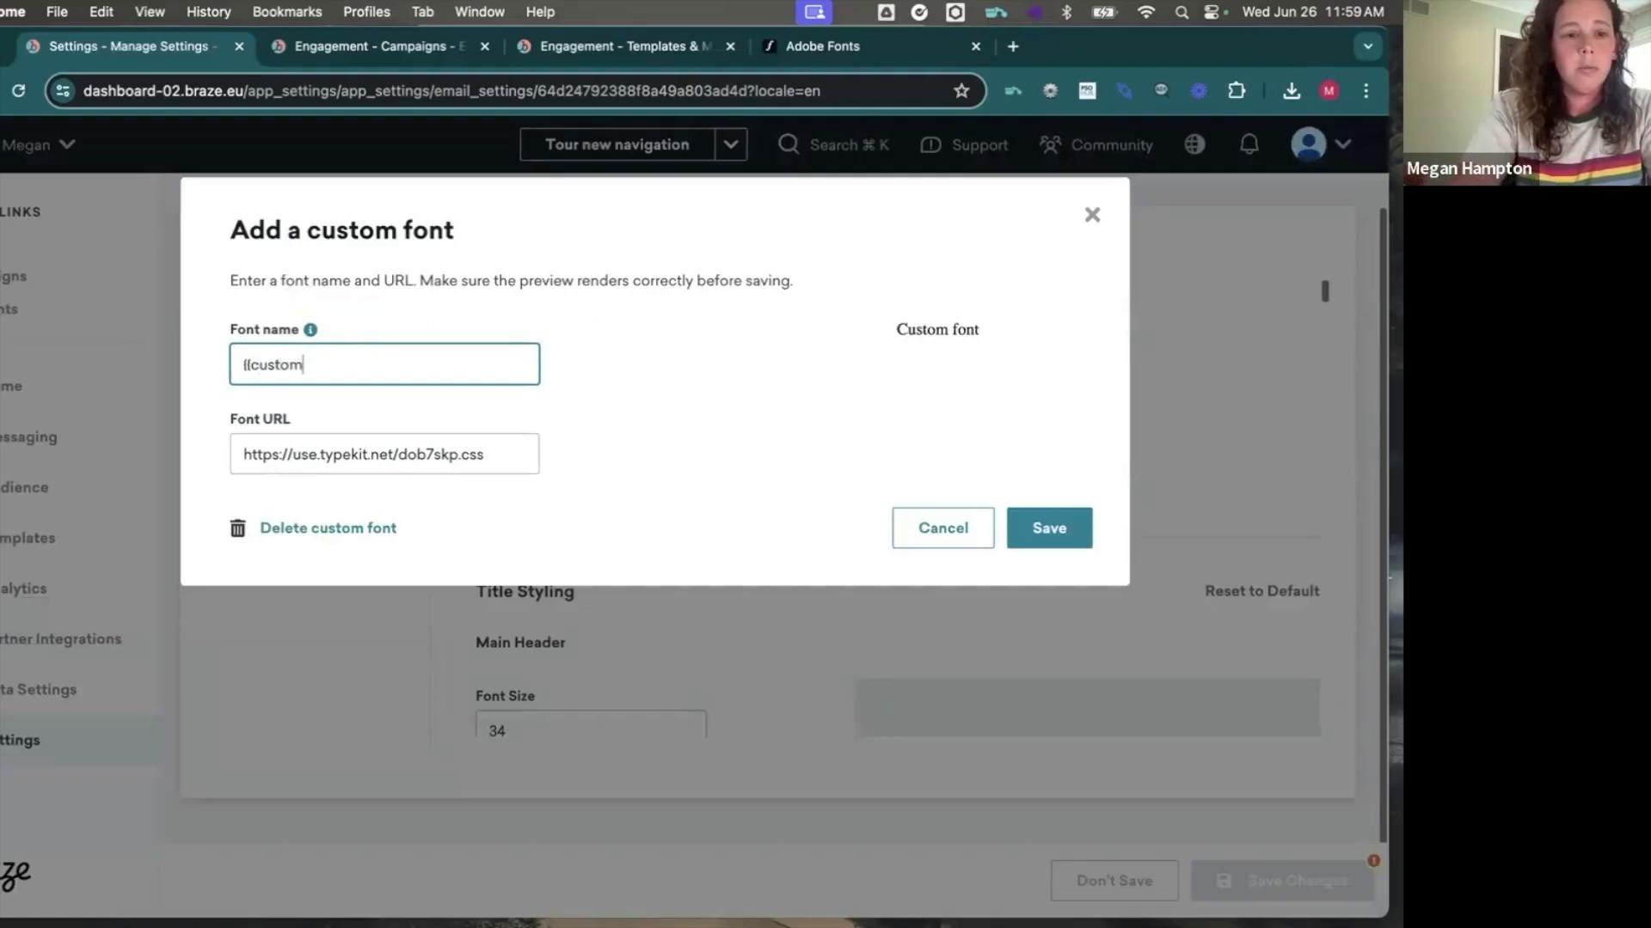
type("_font")
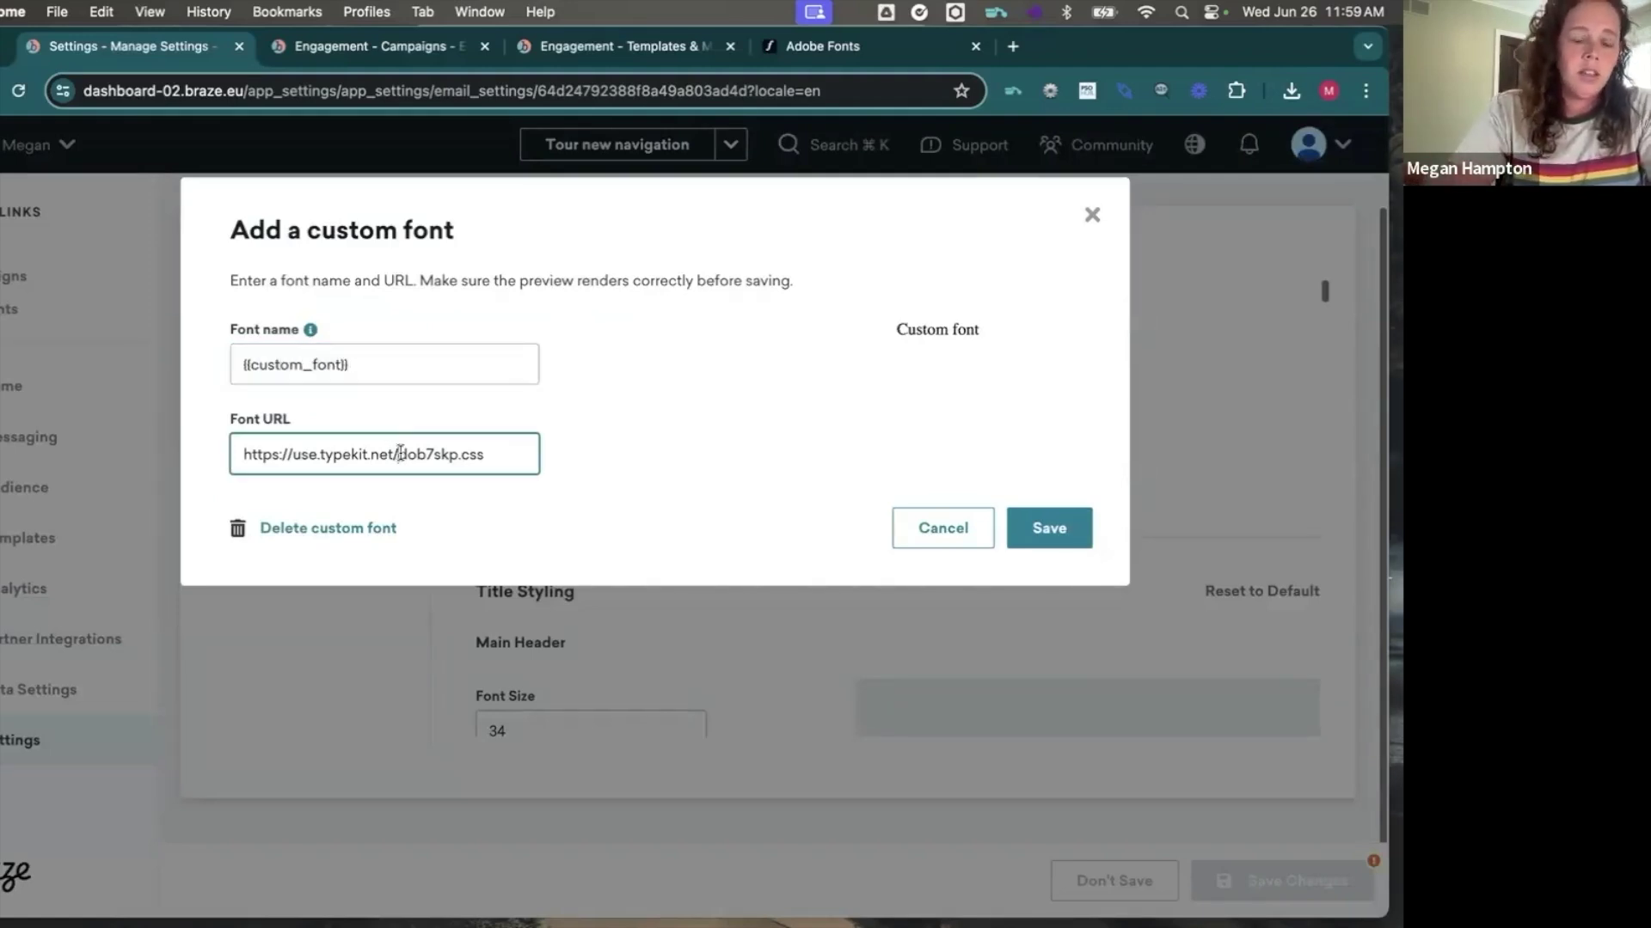
Clear the font URL, then save the custom font and global style settings
key("super+a")
key("BackSpace")
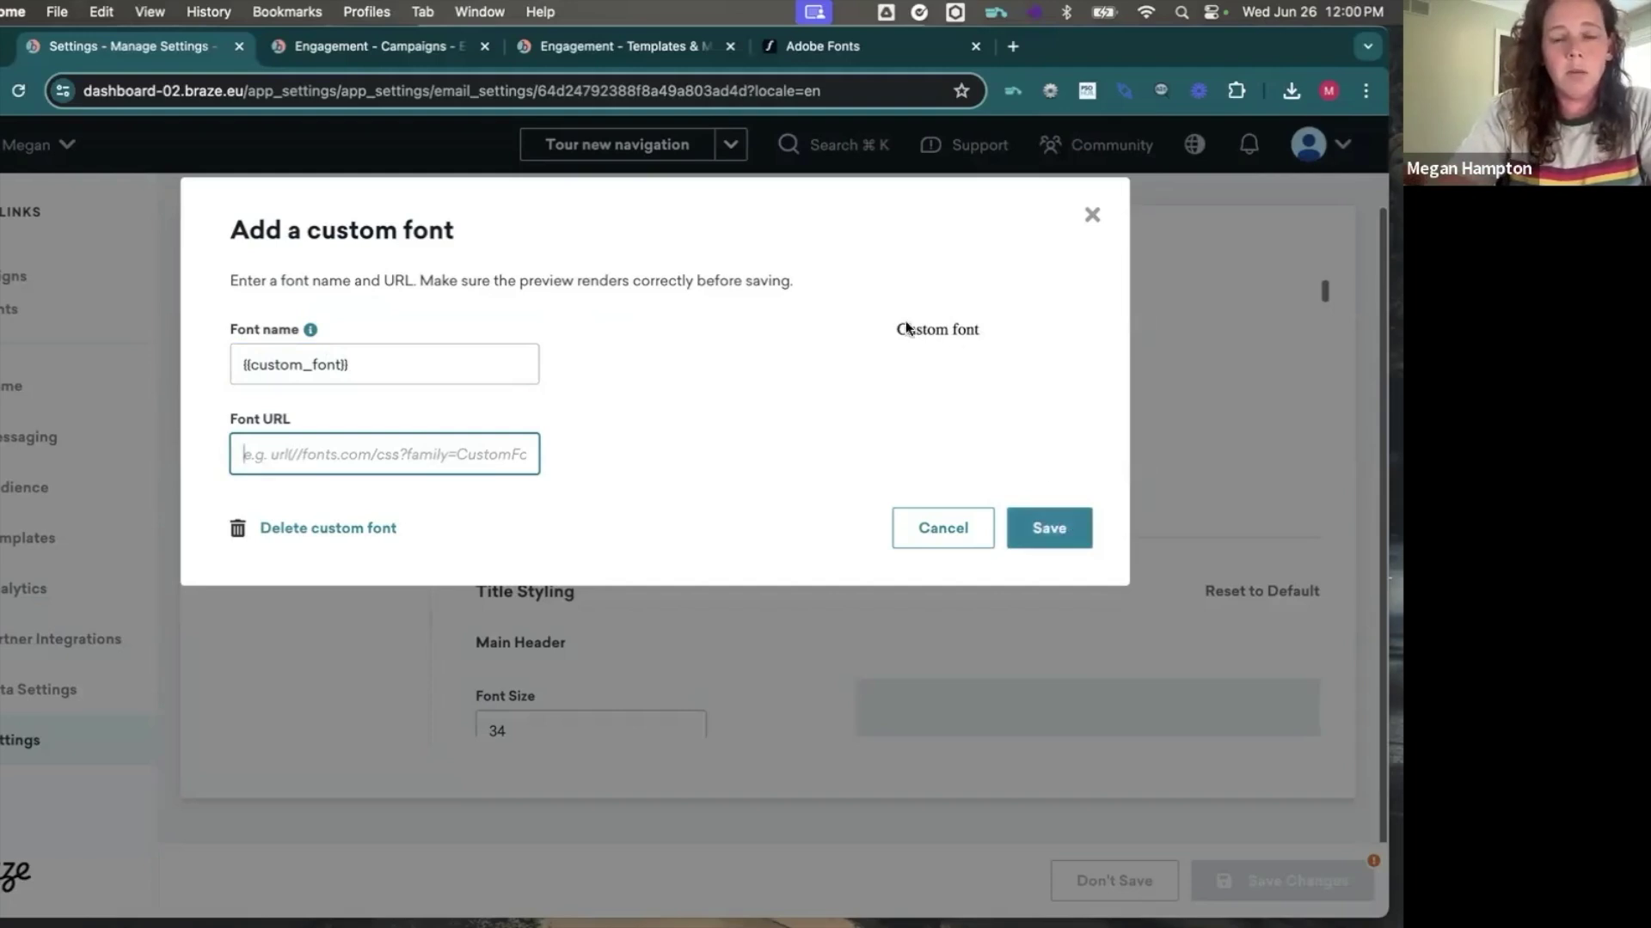
left_click(1048, 528)
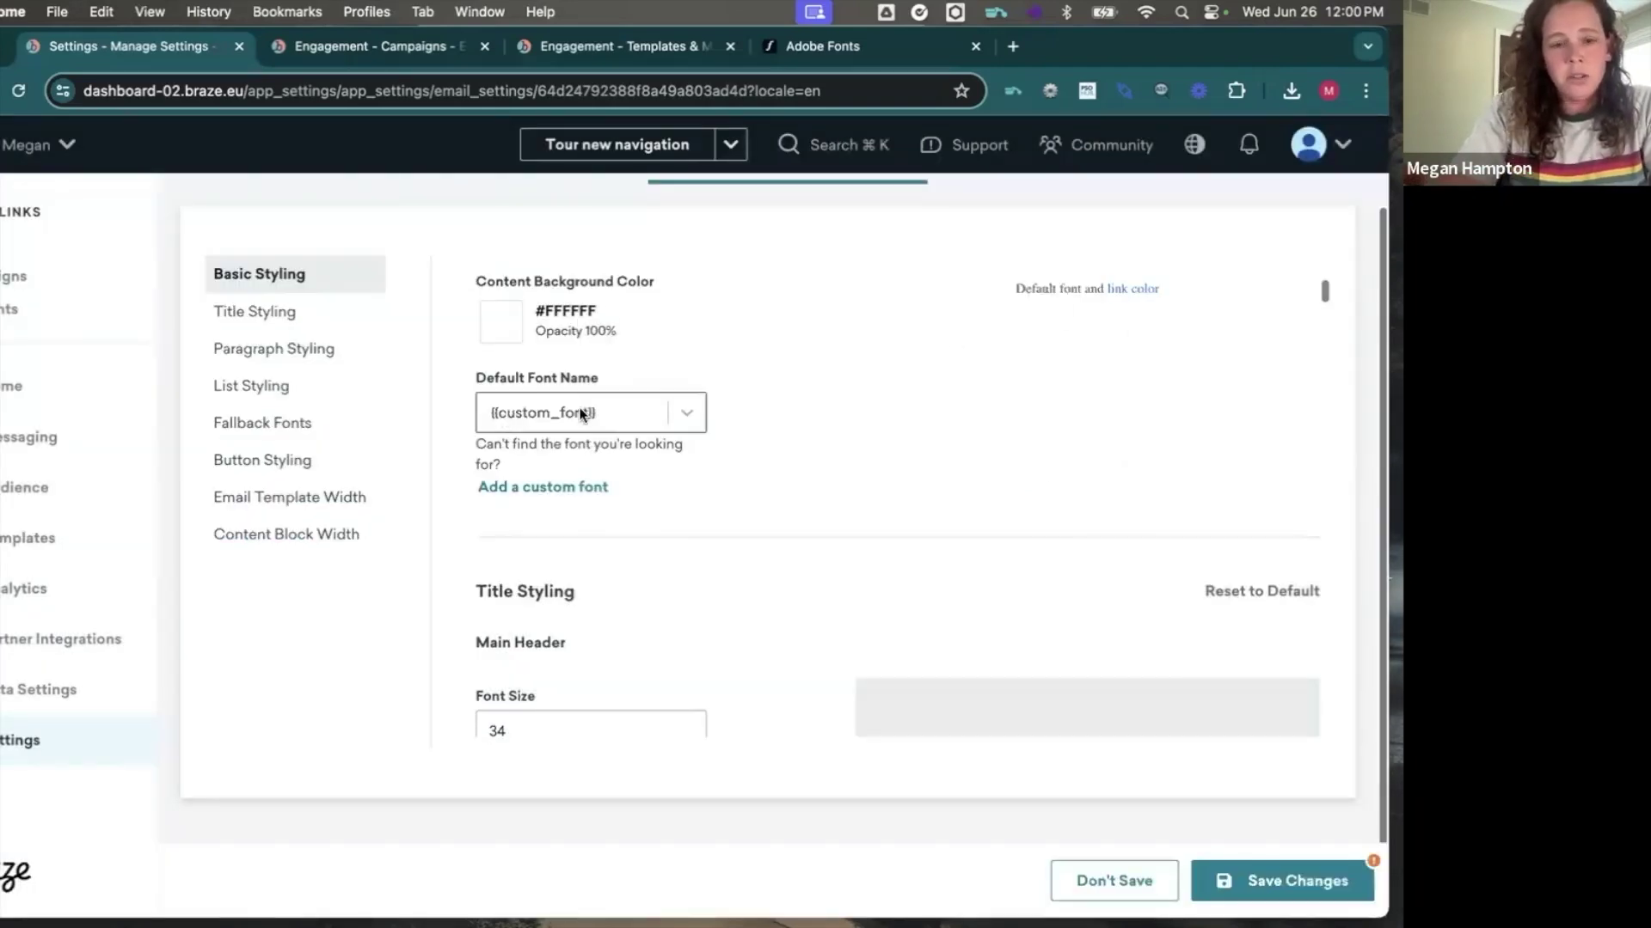
left_click(1321, 888)
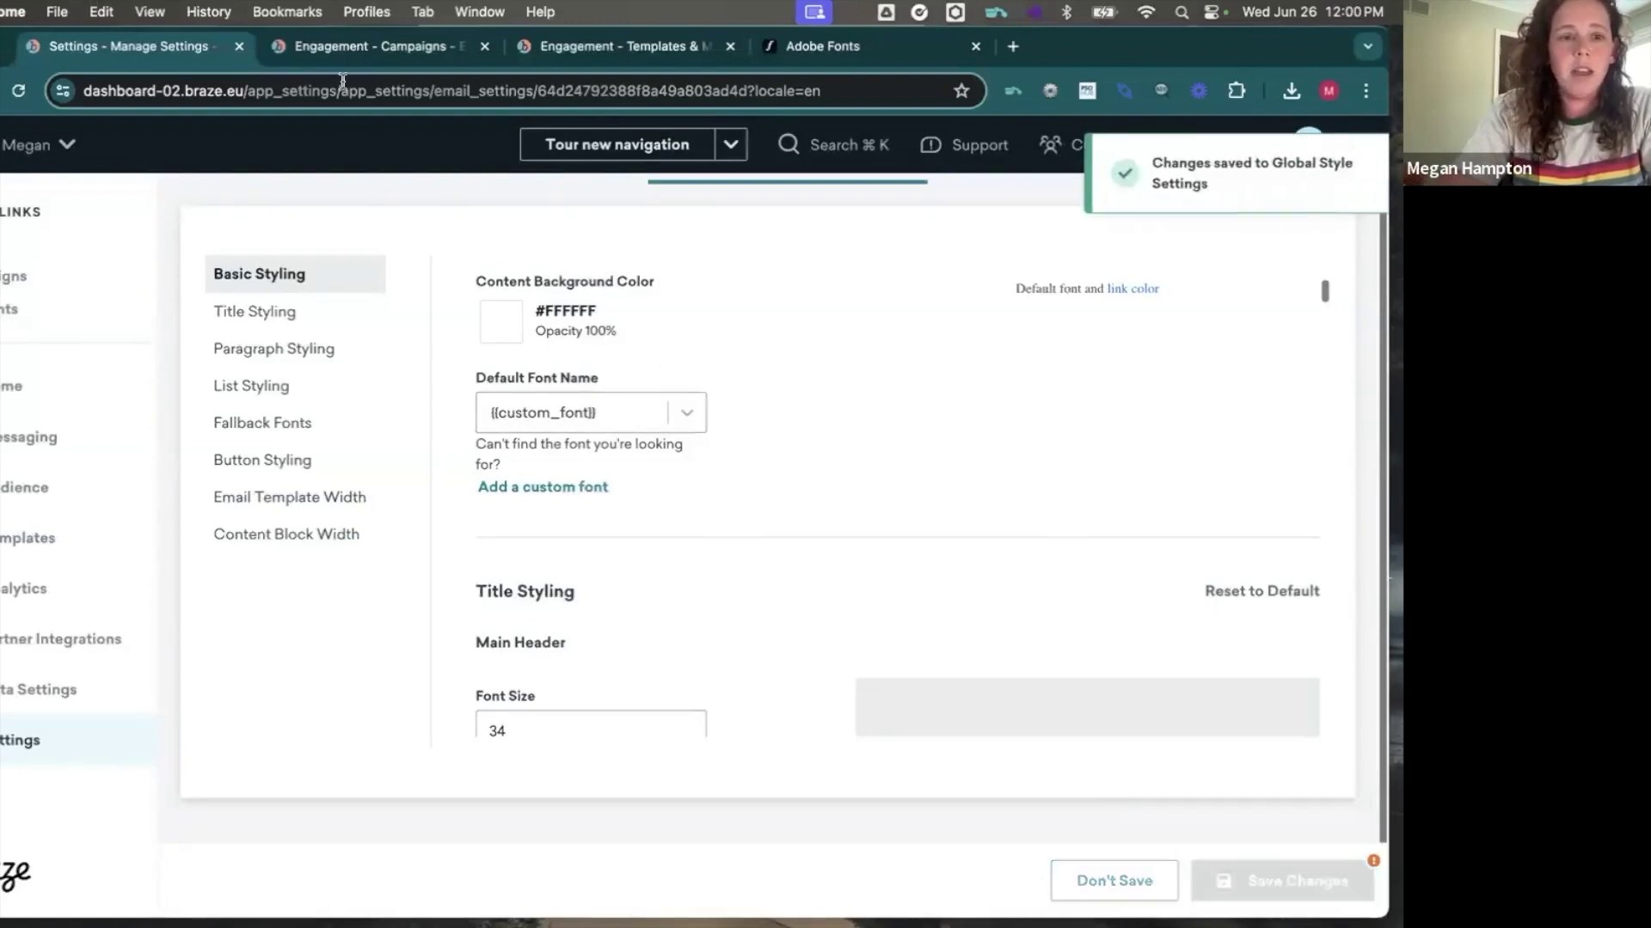
left_click(328, 48)
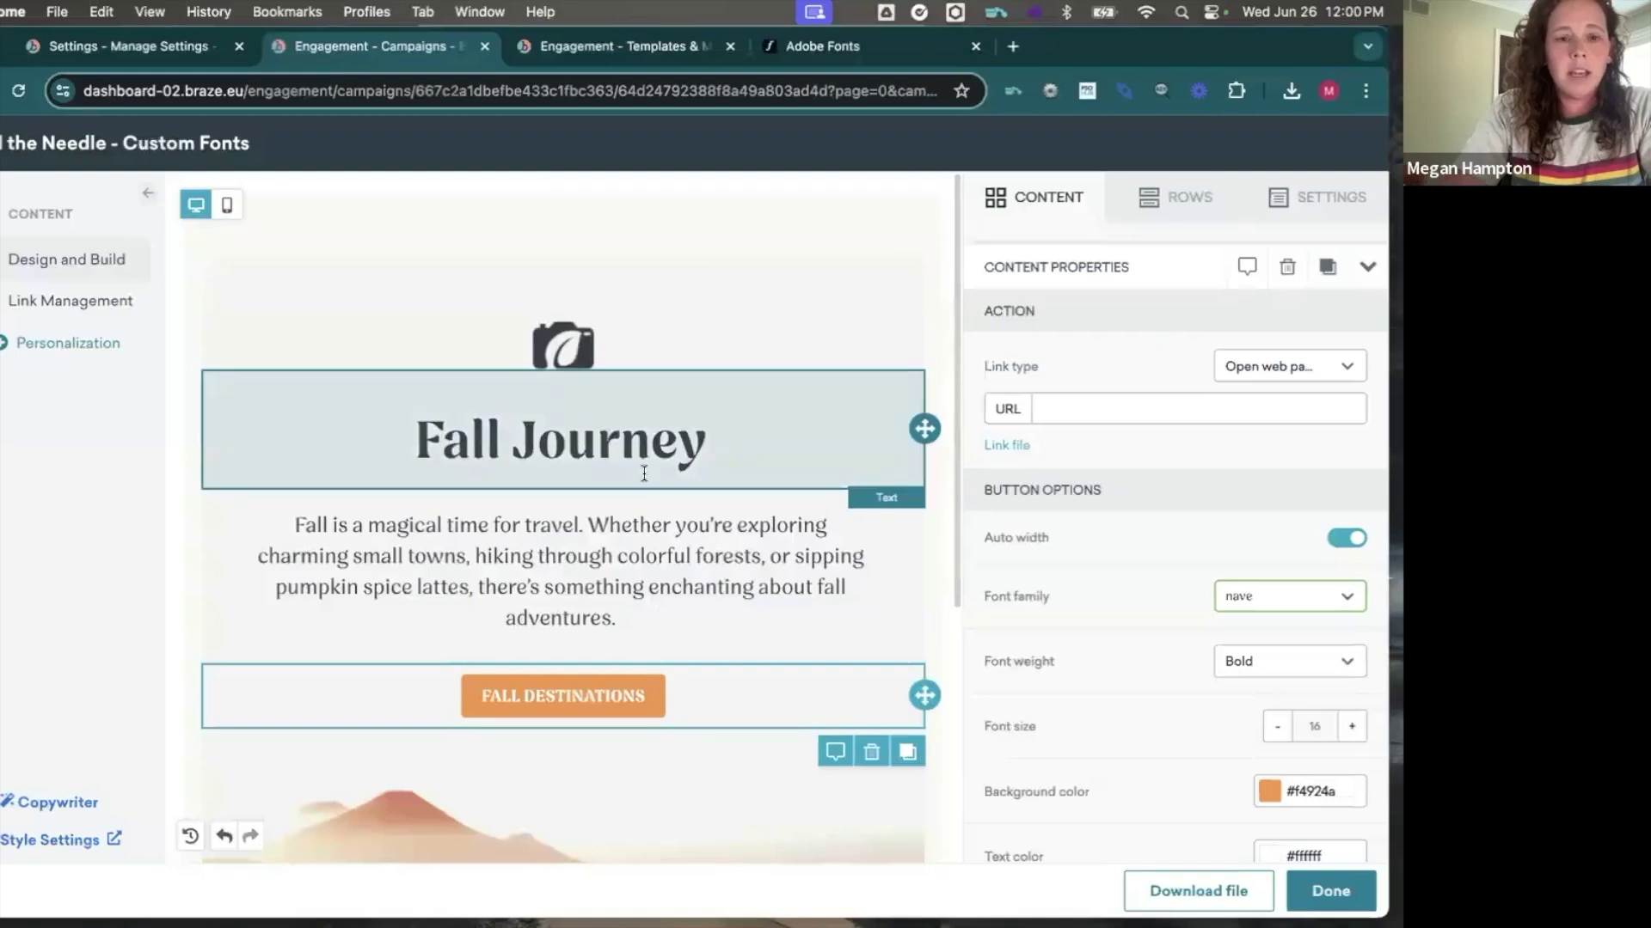
Reload the campaign, reopen the email design, and set the paragraph font to {{custom_font}}
key("super+r")
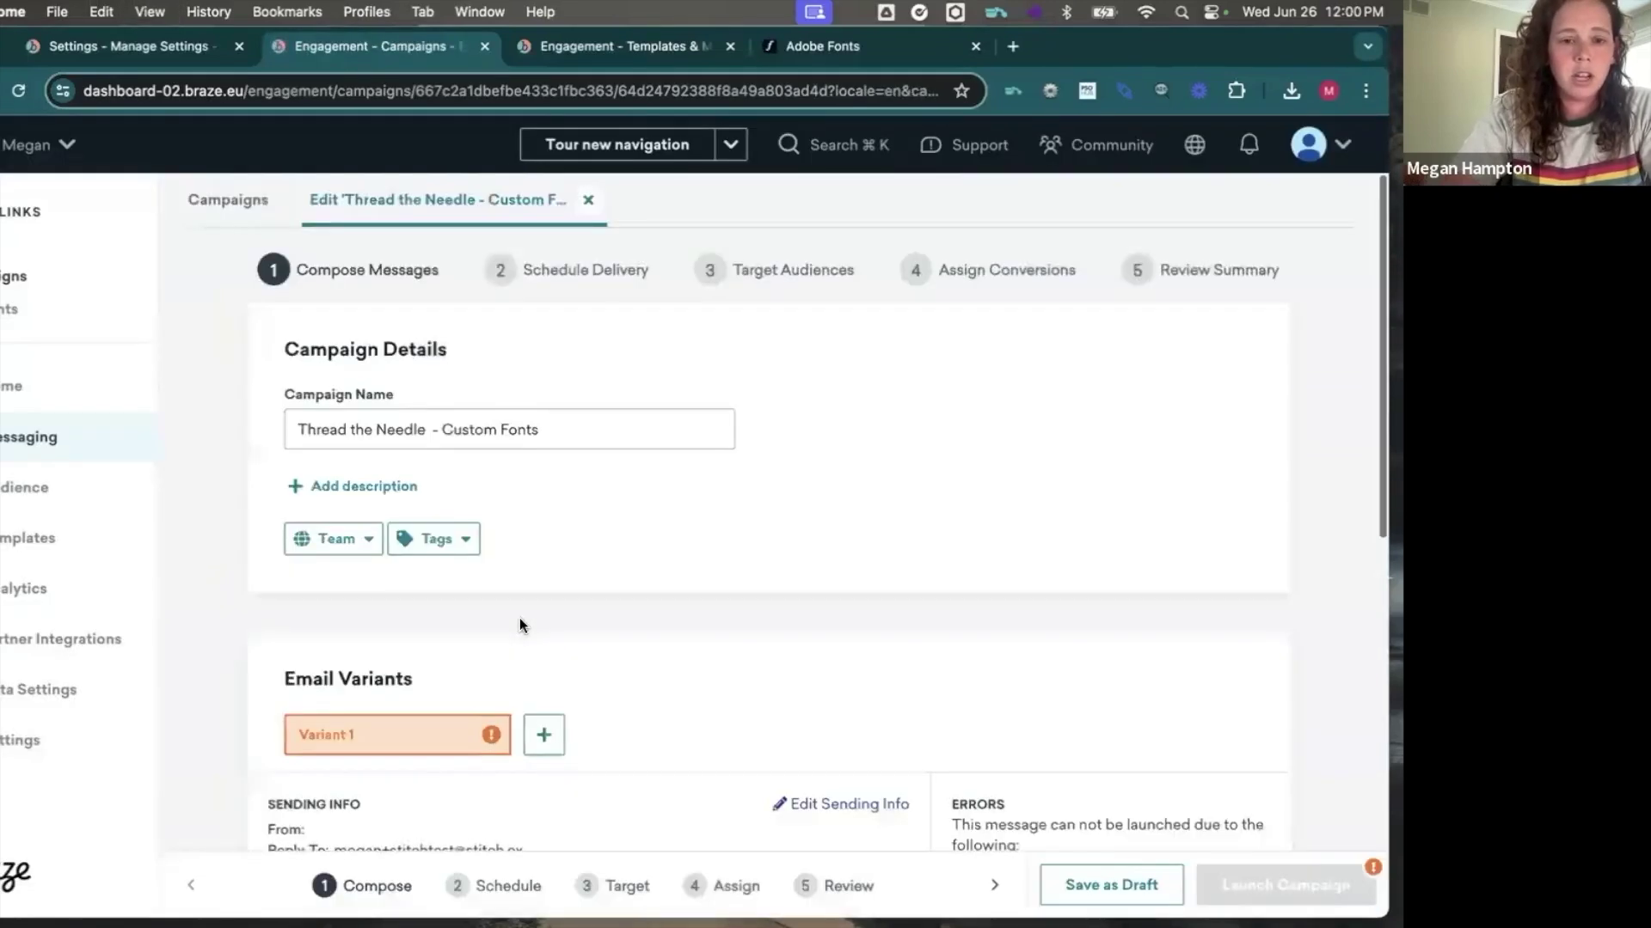
scroll(516, 602, "down", 5)
left_click(556, 716)
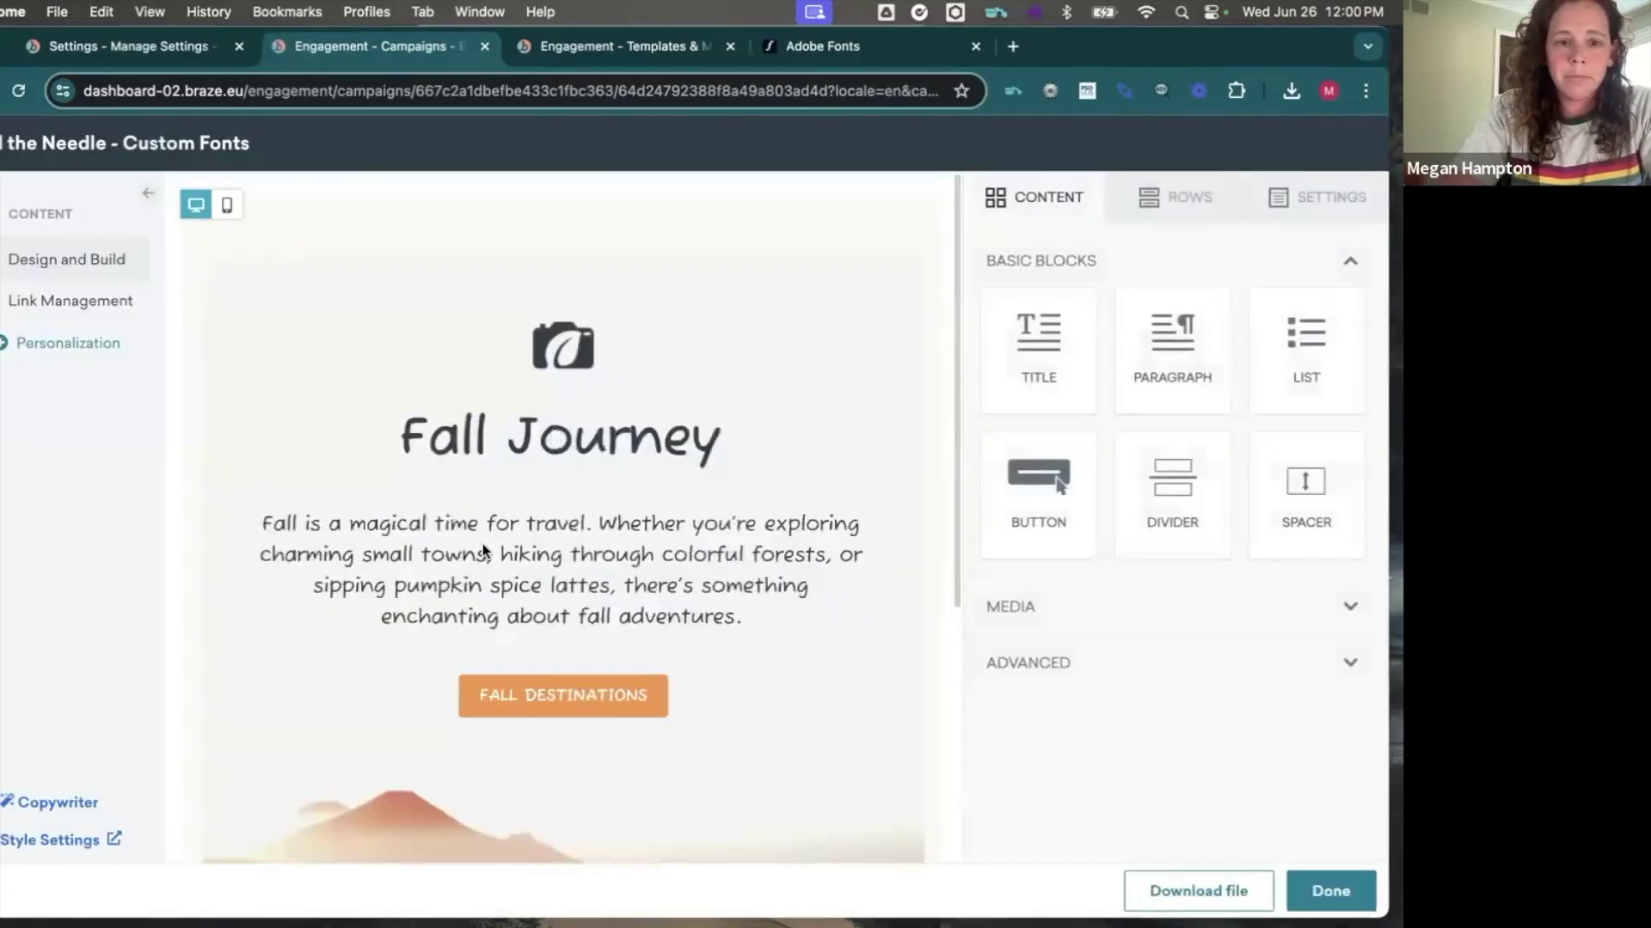
left_click(531, 555)
left_click(433, 659)
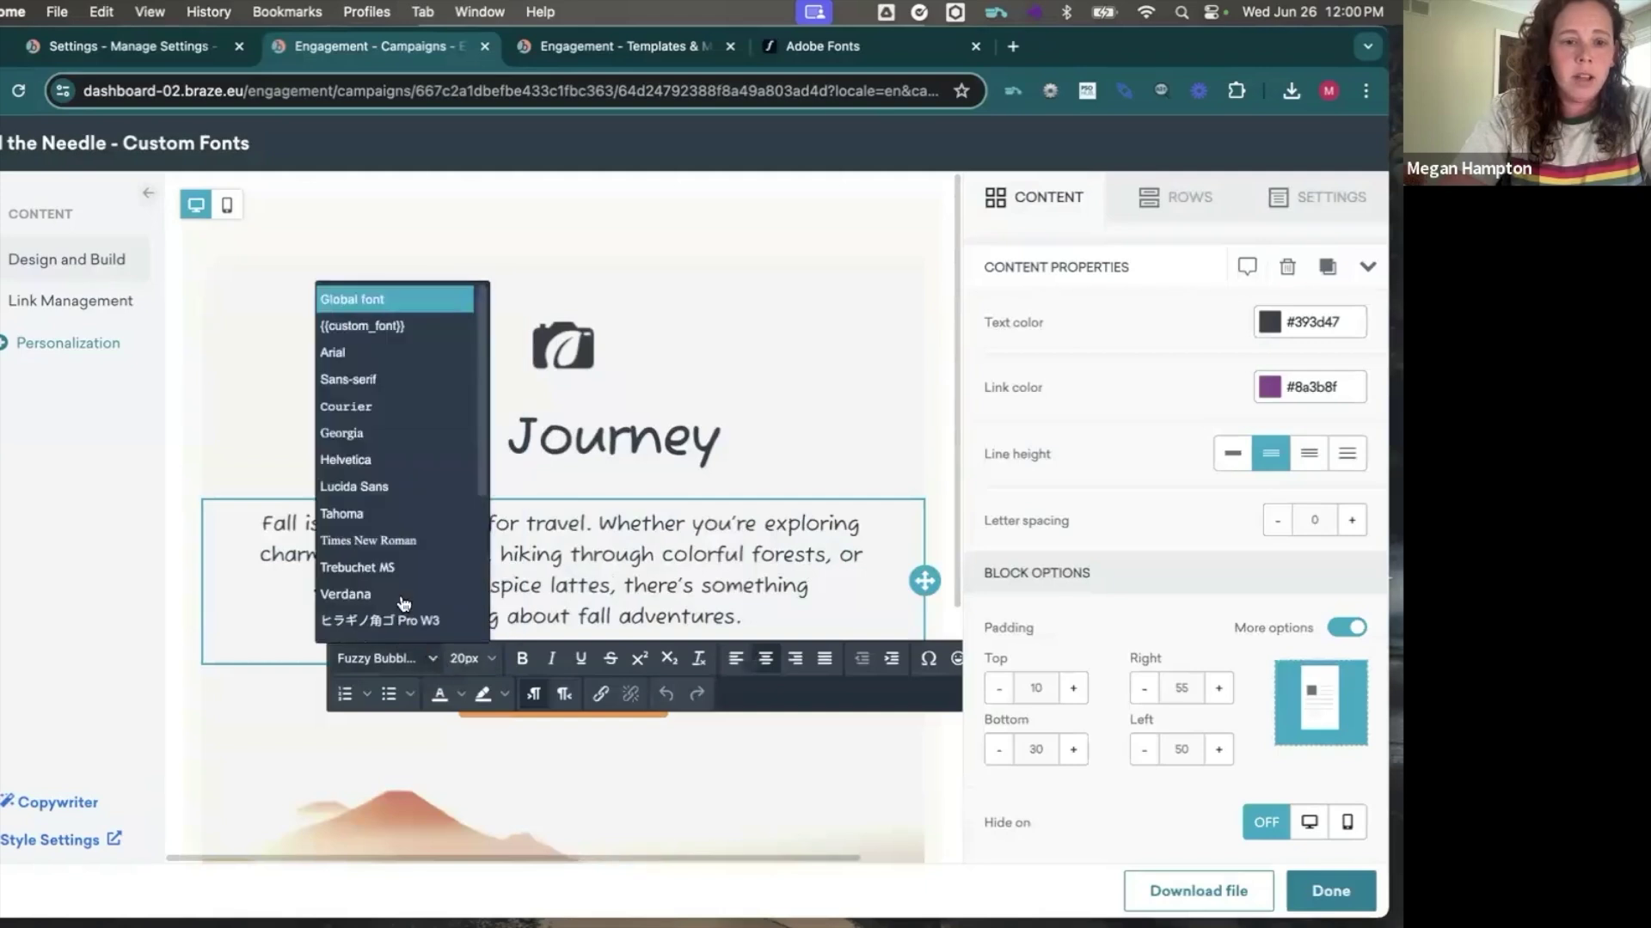
left_click(357, 327)
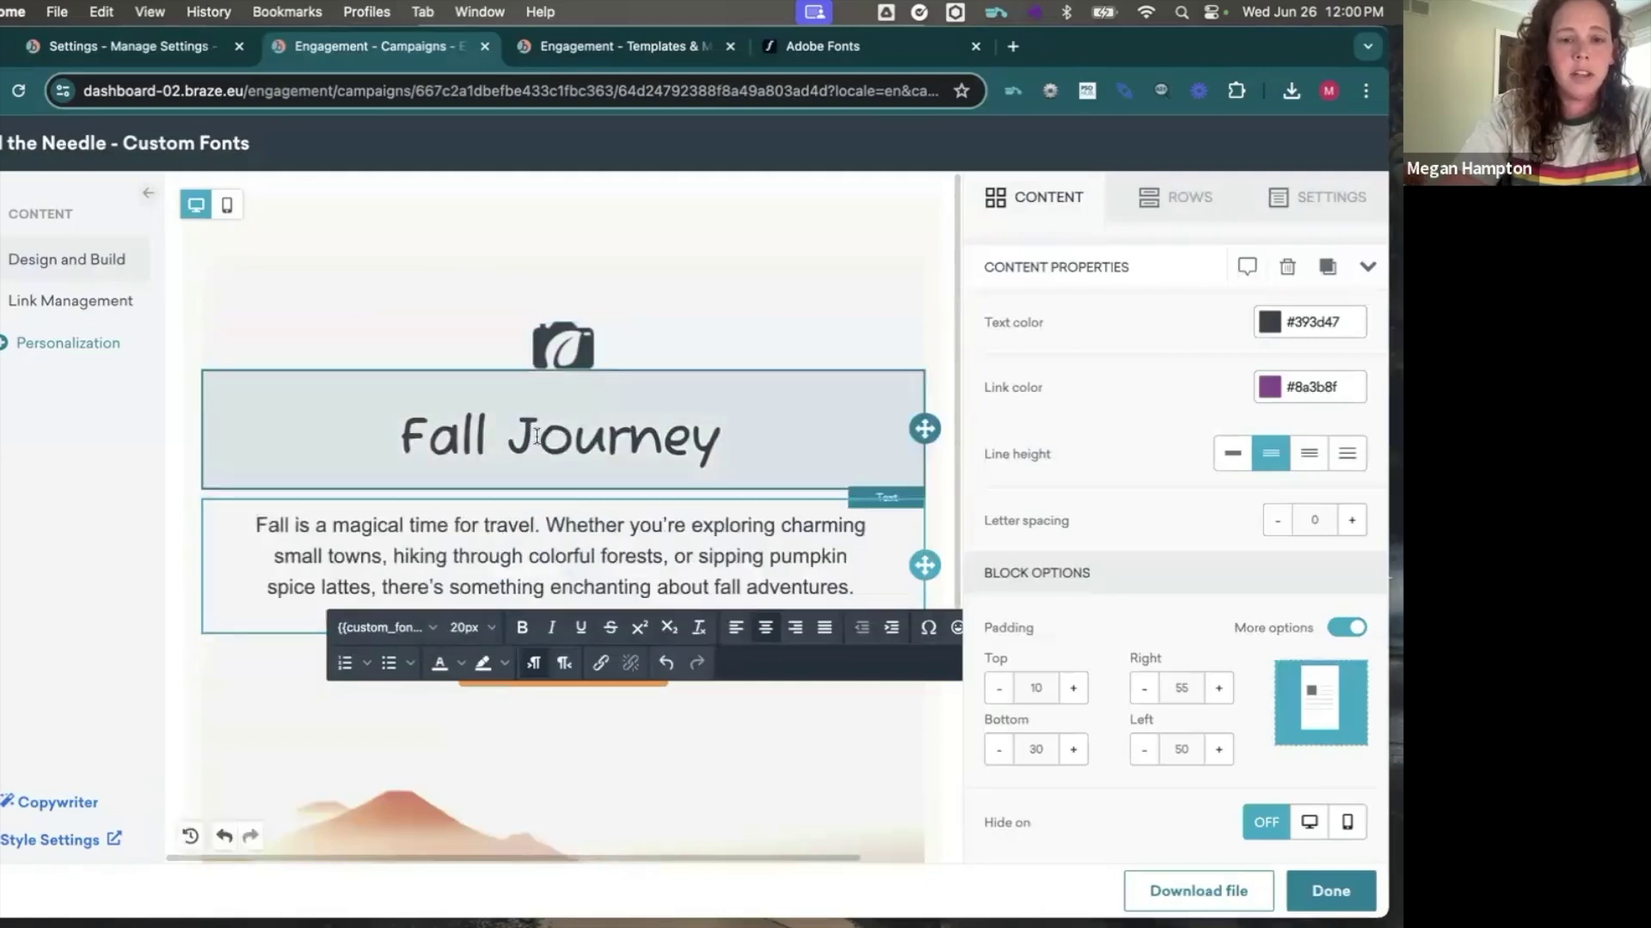
Set the Fall Journey title and FALL DESTINATIONS button fonts to {{custom_font}}
left_click(515, 451)
triple_click(516, 452)
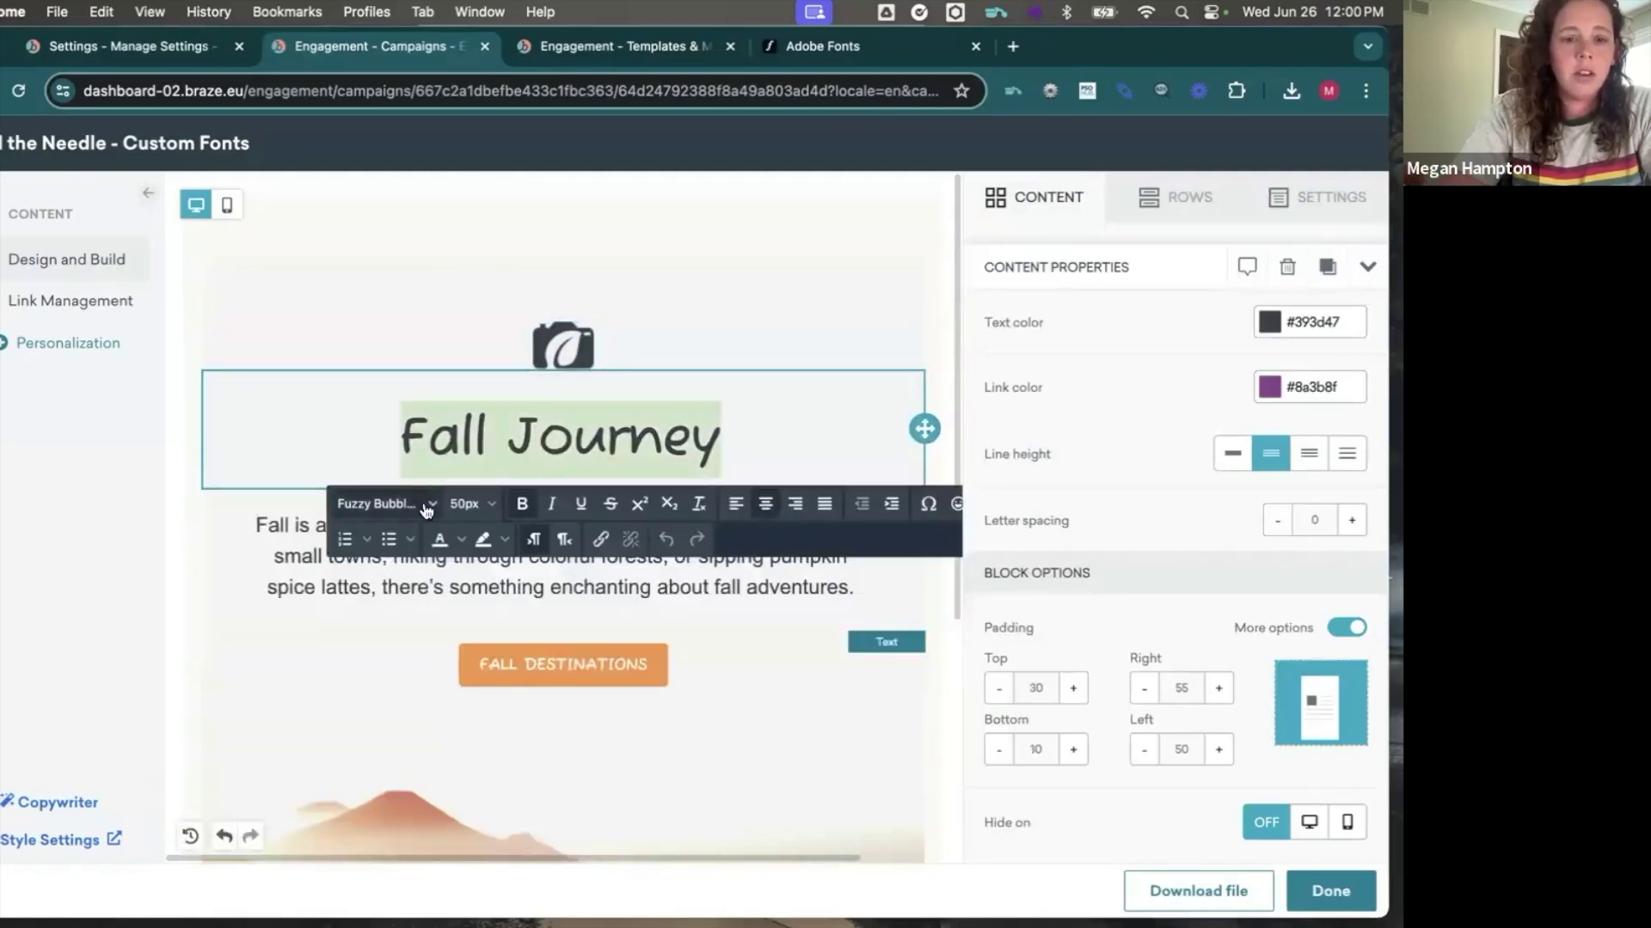
left_click(426, 505)
left_click(406, 564)
left_click(699, 653)
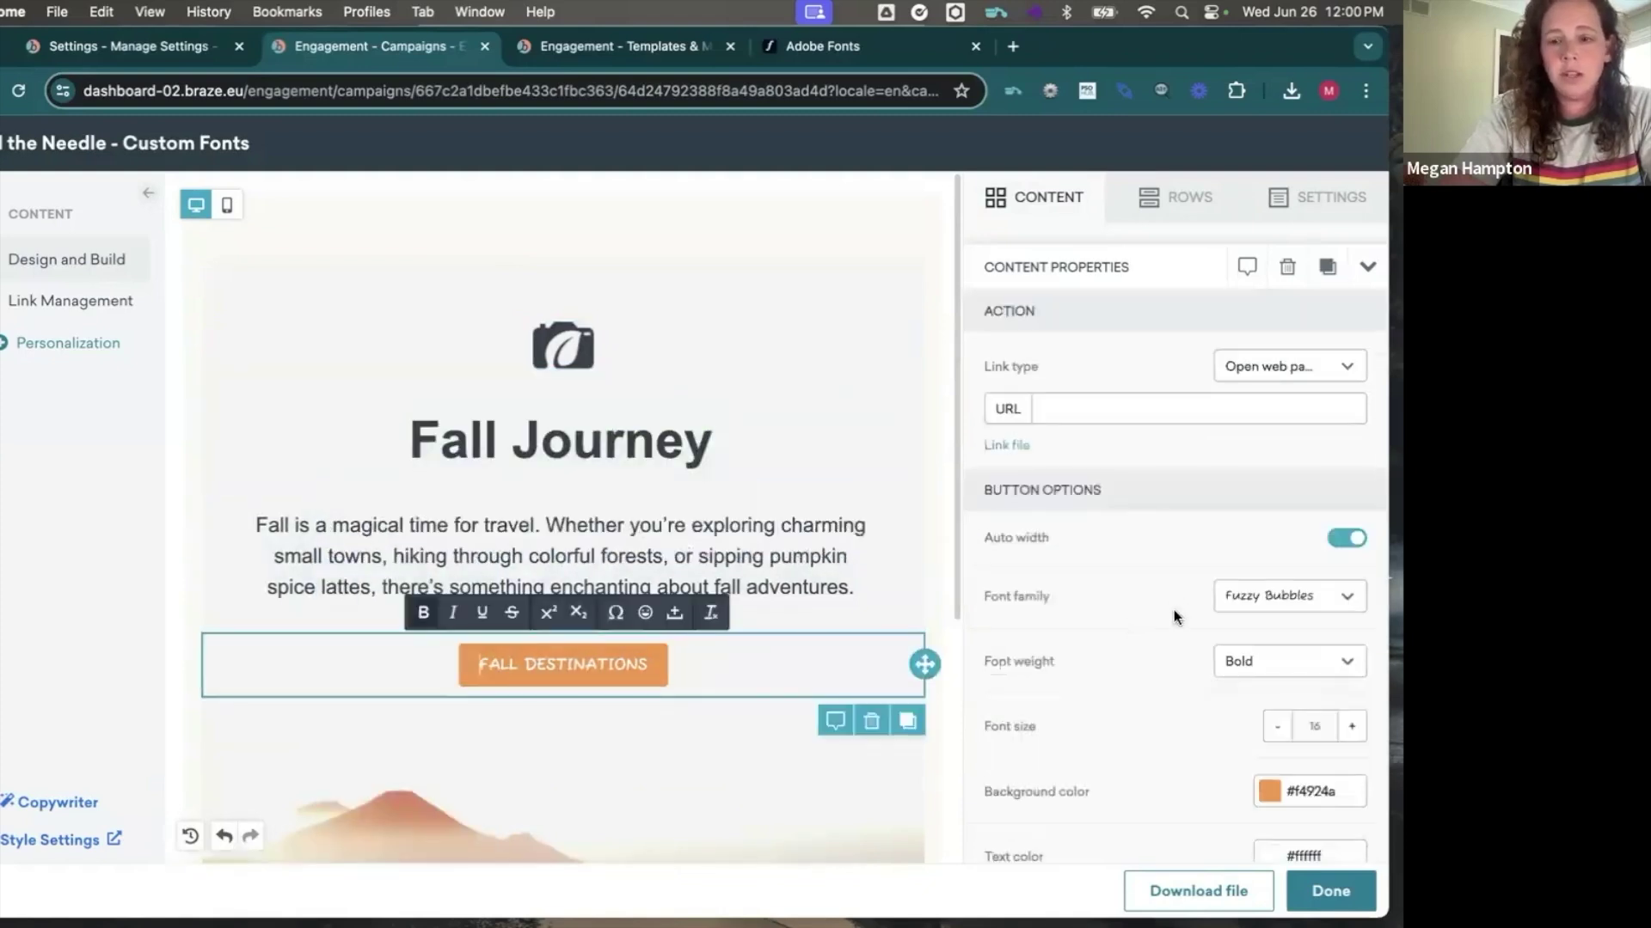
left_click(1315, 602)
left_click(1295, 671)
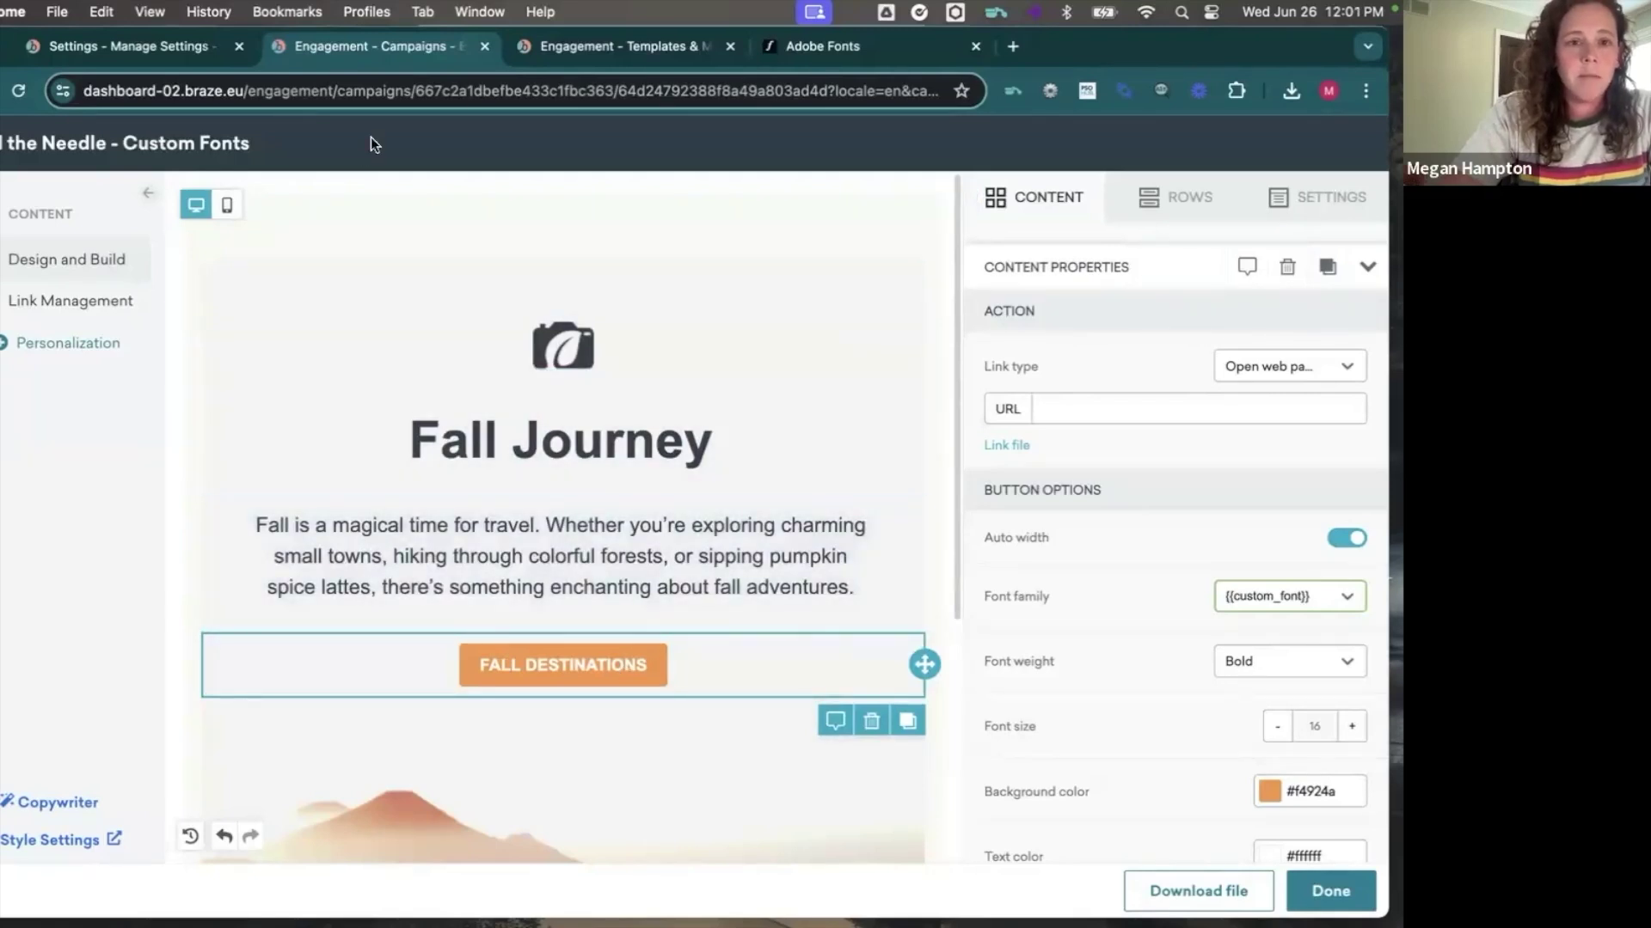
Open the custom_font content block's HTML editor from the Content Blocks list
left_click(554, 54)
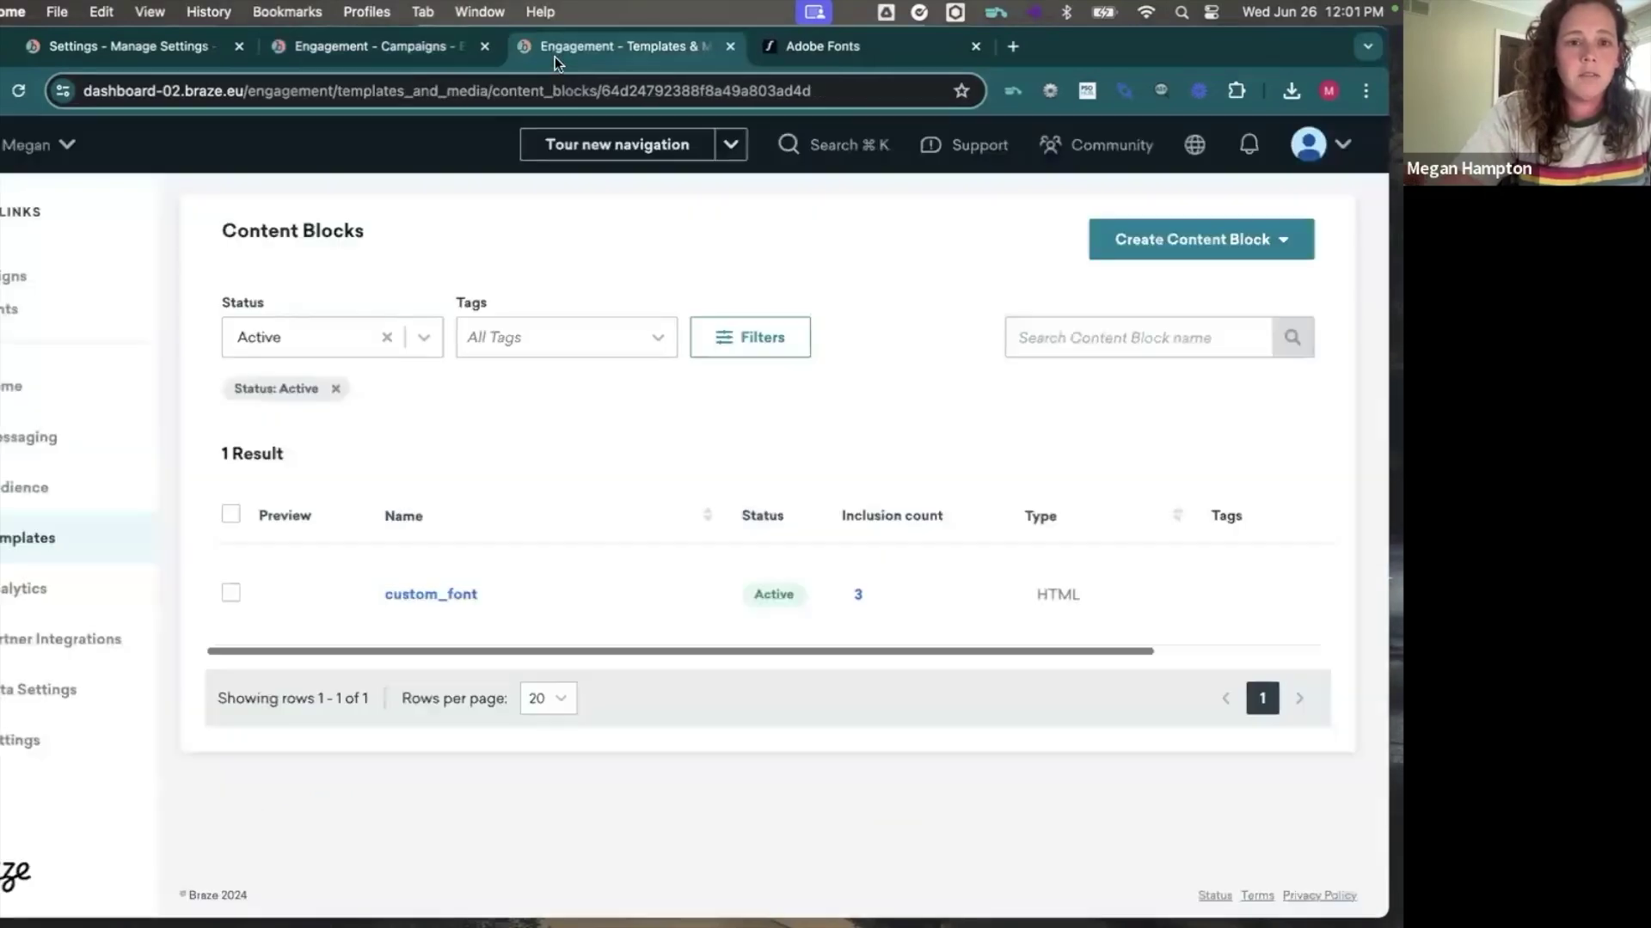
left_click(457, 590)
scroll(600, 560, "down", 6)
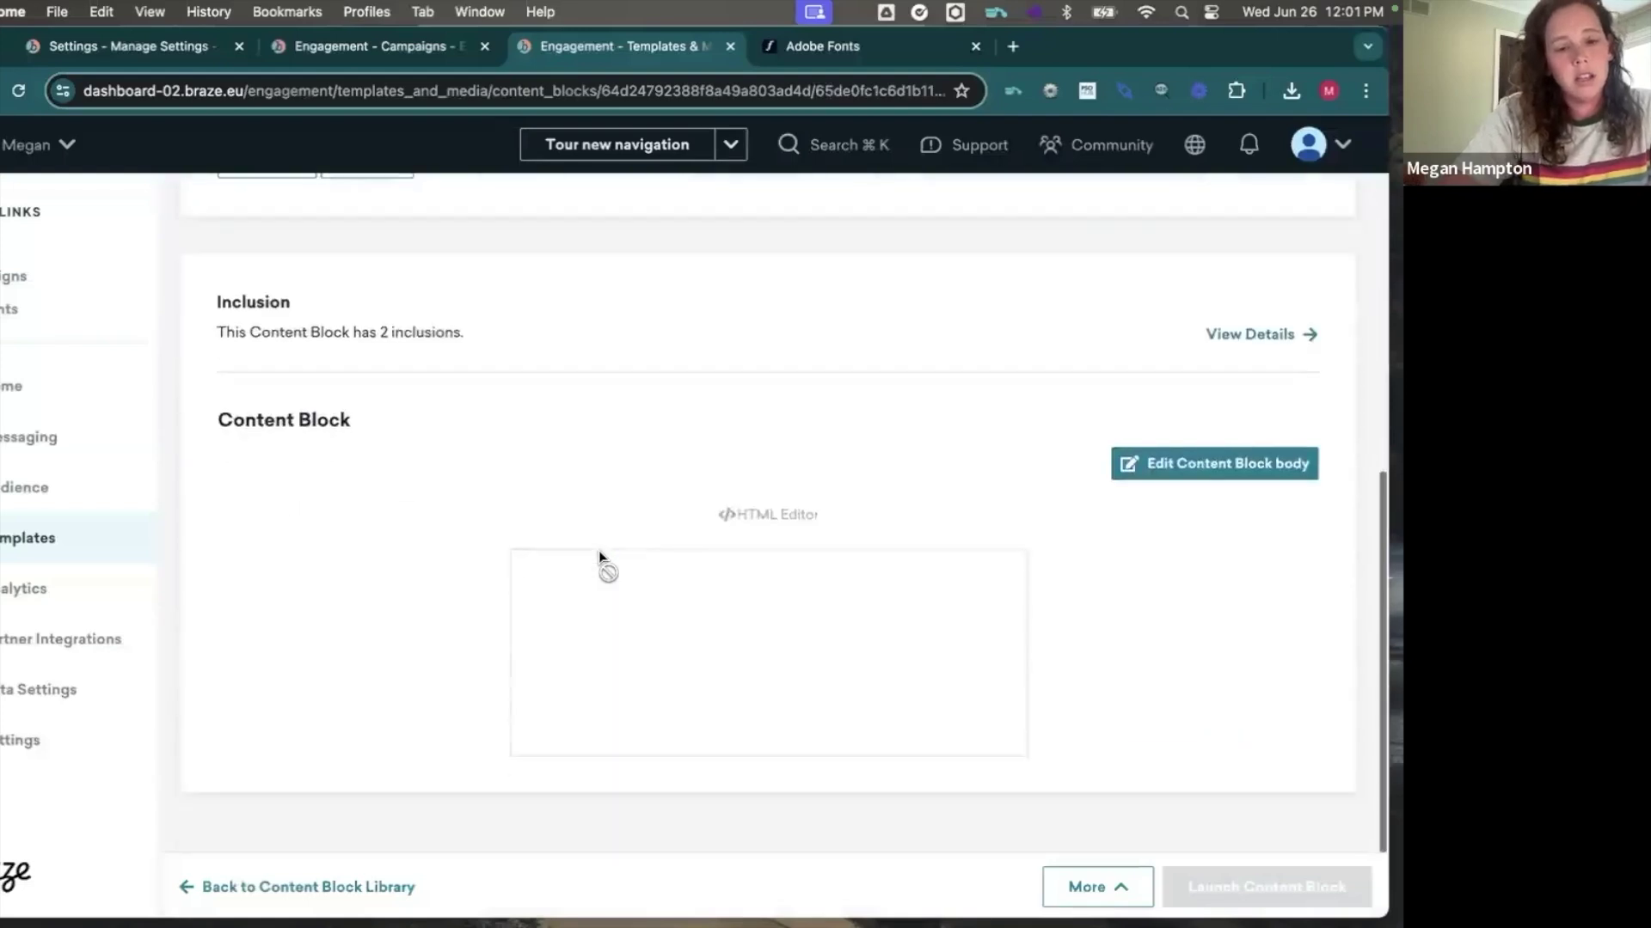
left_click(693, 609)
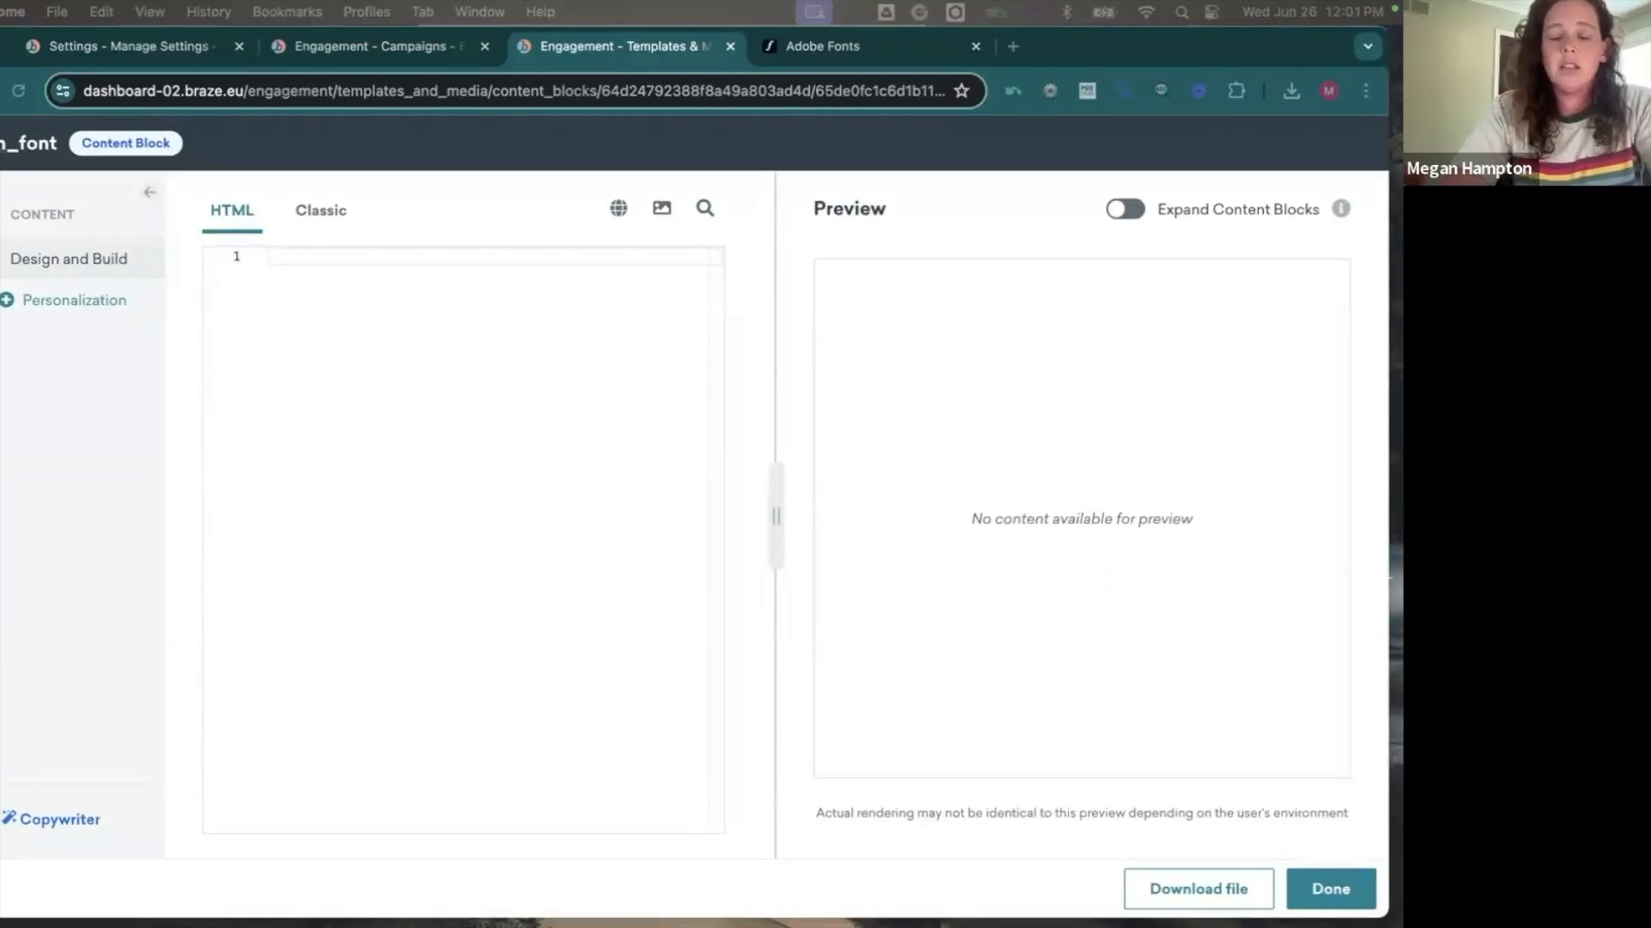
Paste the Liquid line assigning custom_font 'Timmana','Fuzzy Bubbles','Anta', followed by blank lines
left_click(390, 252)
type("{% assign custom_font = \"Timmana','Fuzzy Bubbles','Anta\" %}")
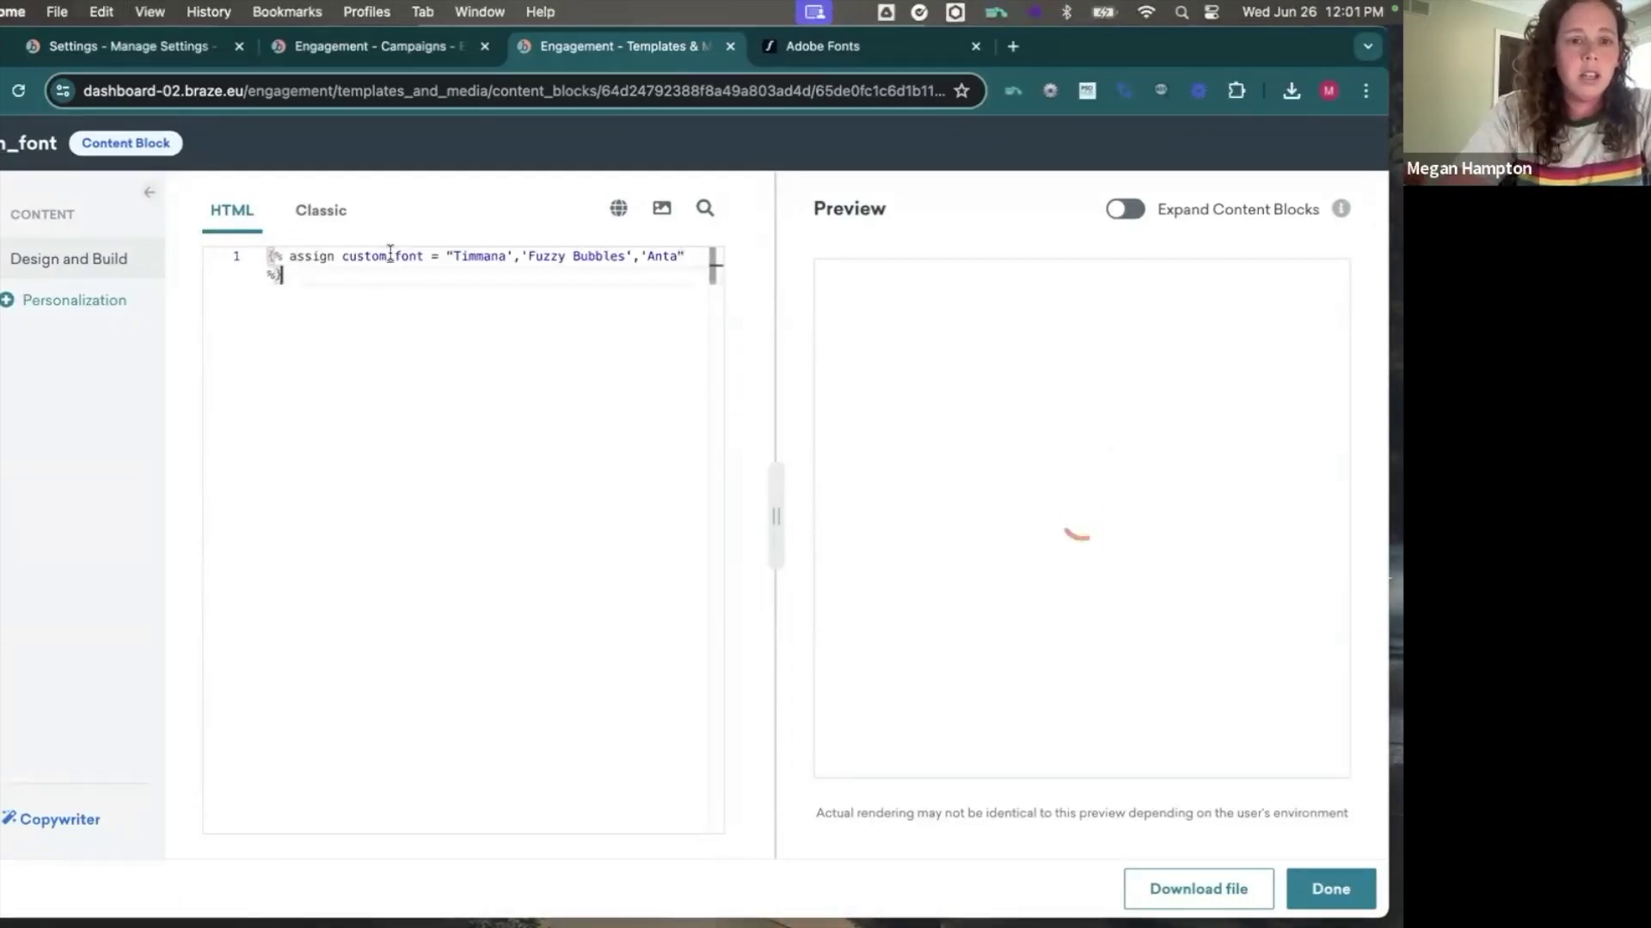
left_click_drag(343, 258, 676, 256)
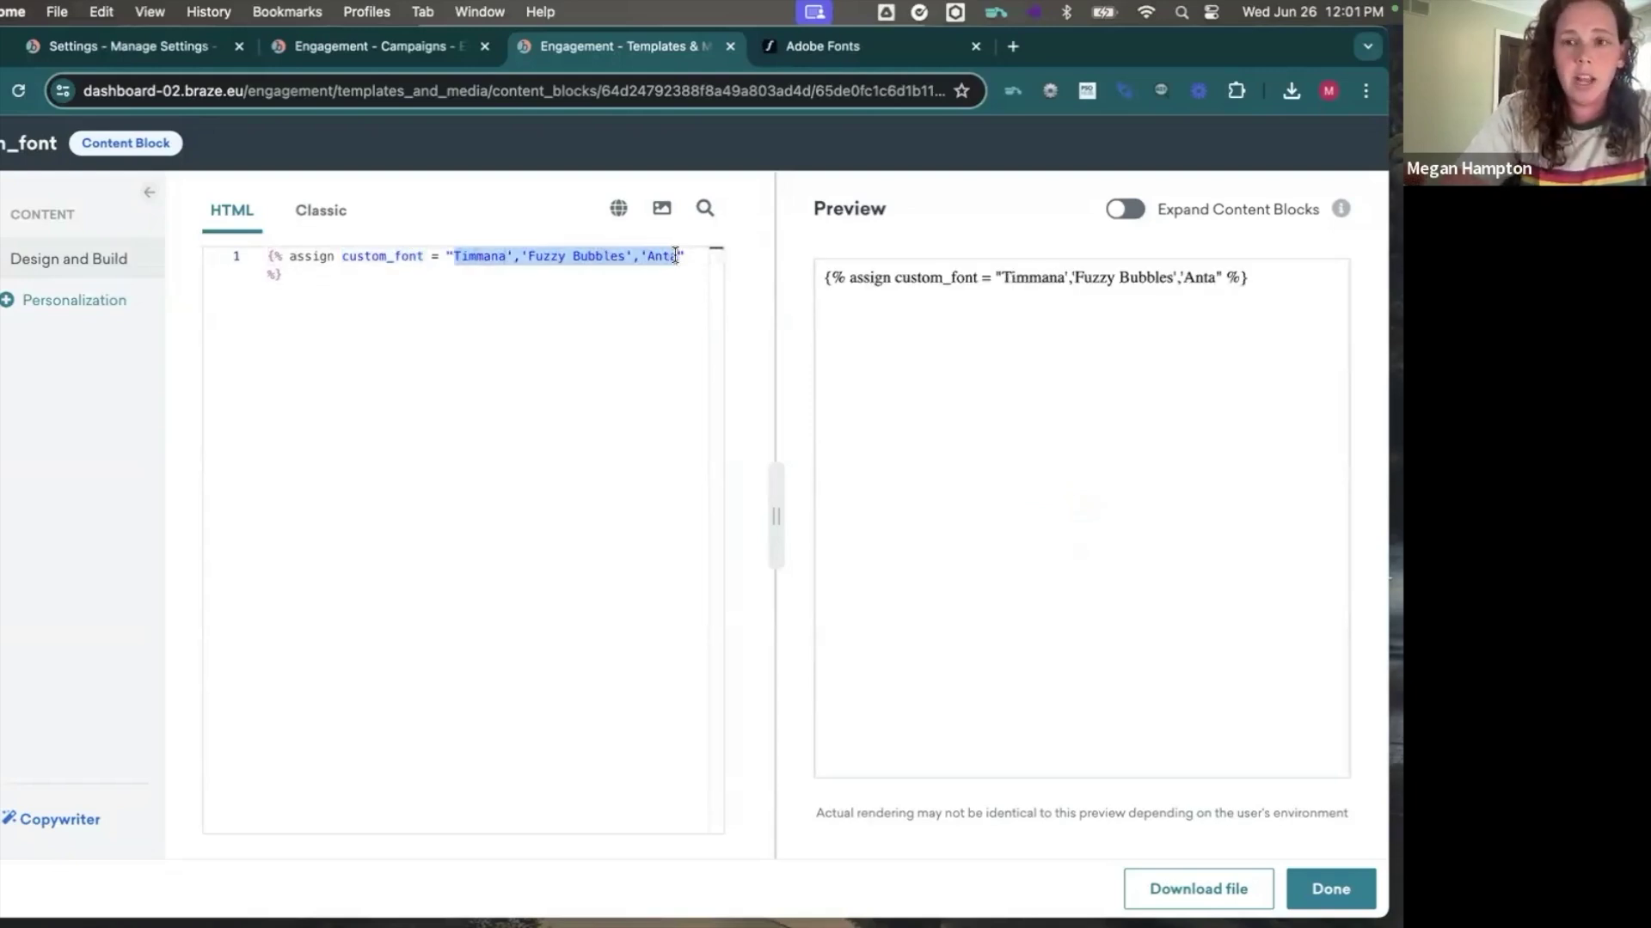
left_click(497, 262)
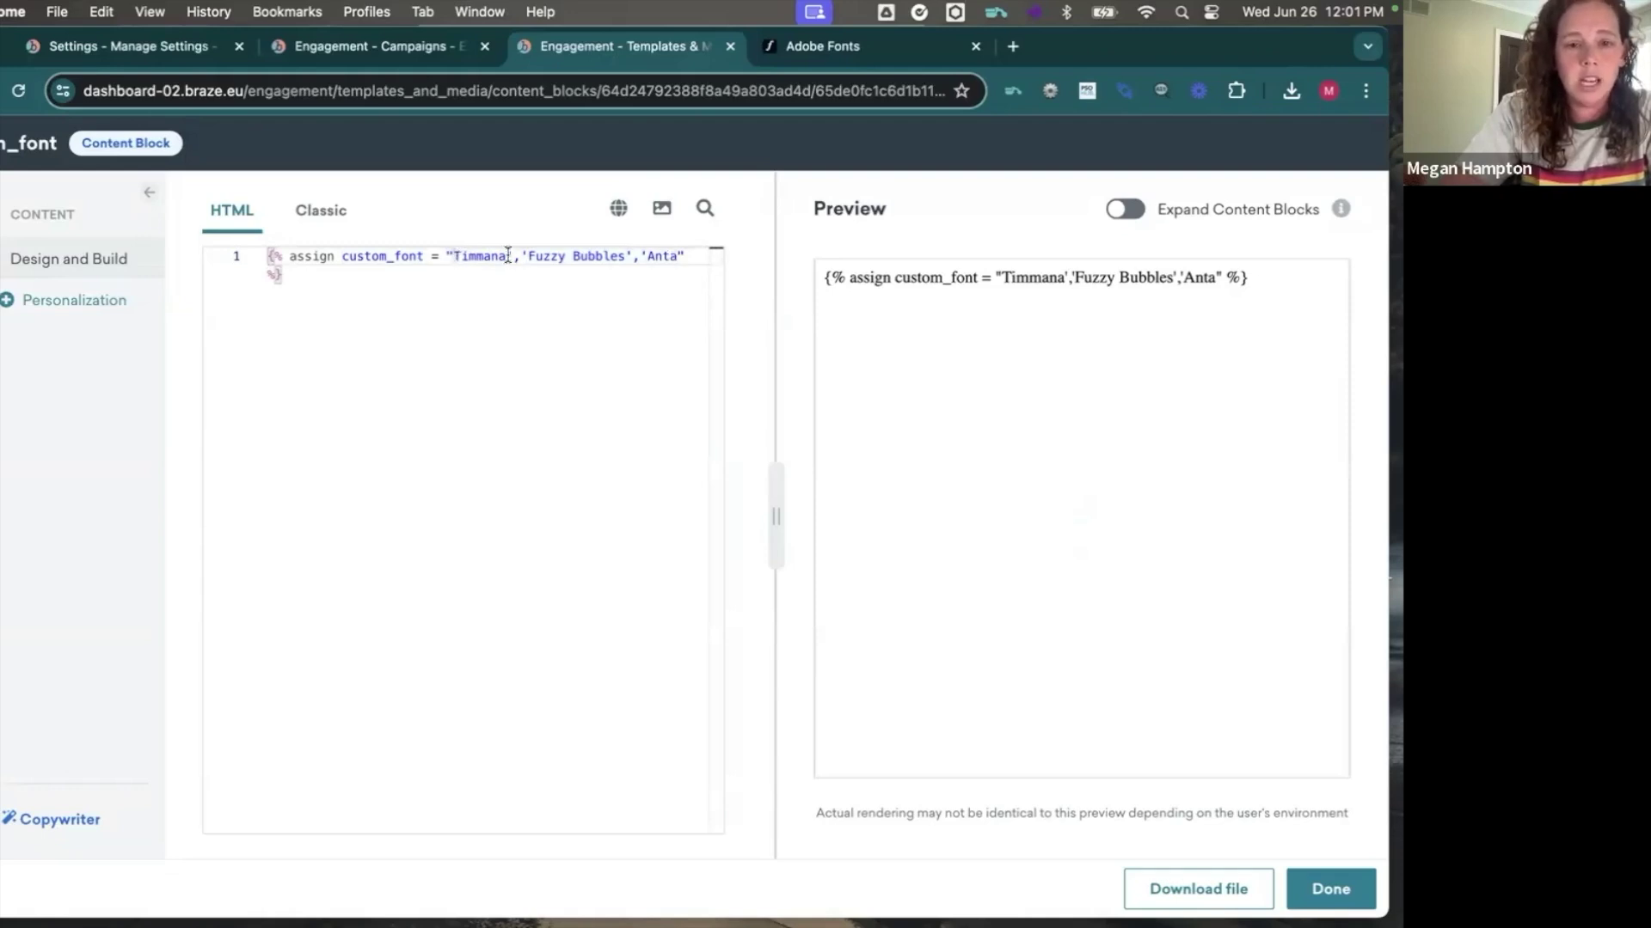
left_click_drag(506, 255, 529, 256)
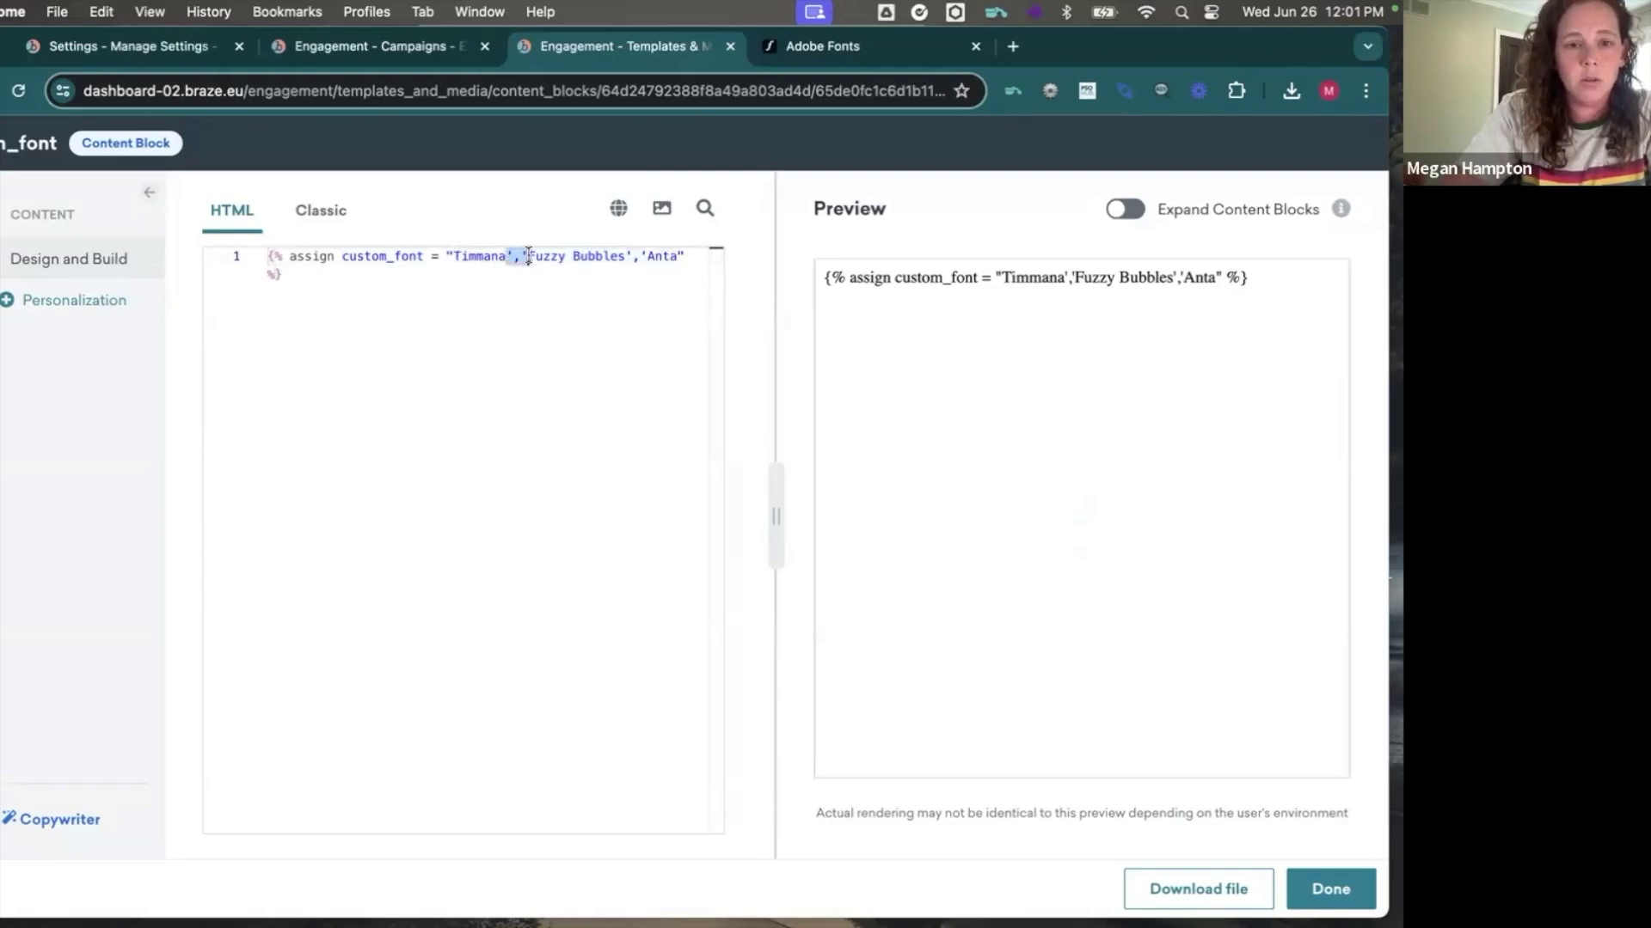
double_click(636, 255)
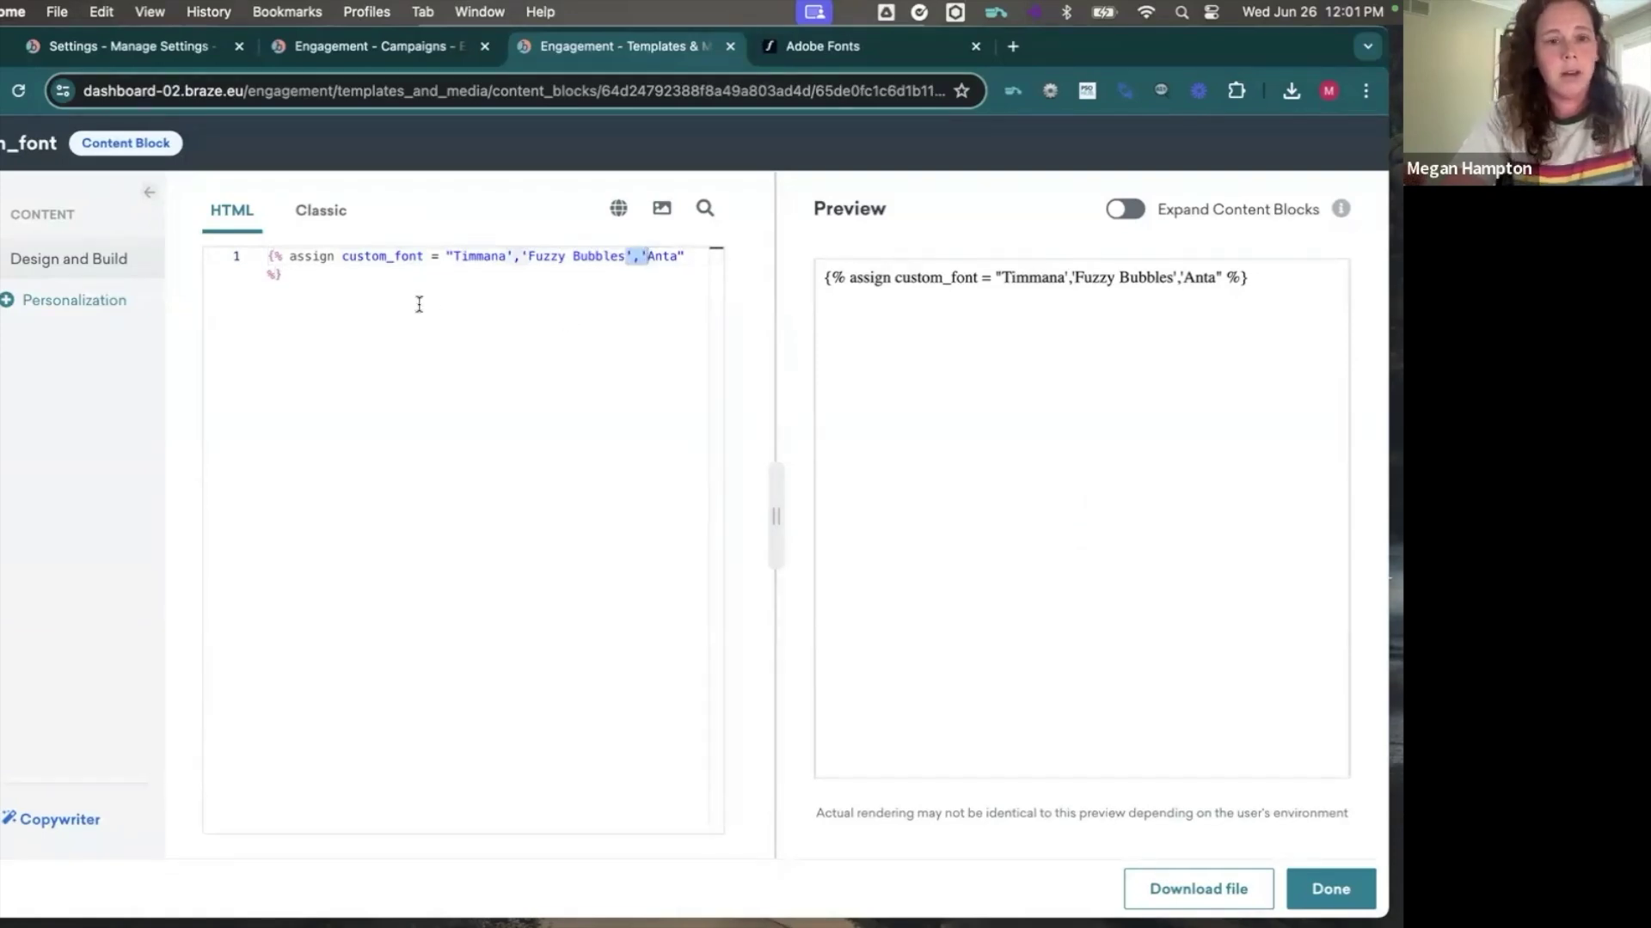
left_click(354, 287)
key("Return")
key("Return")
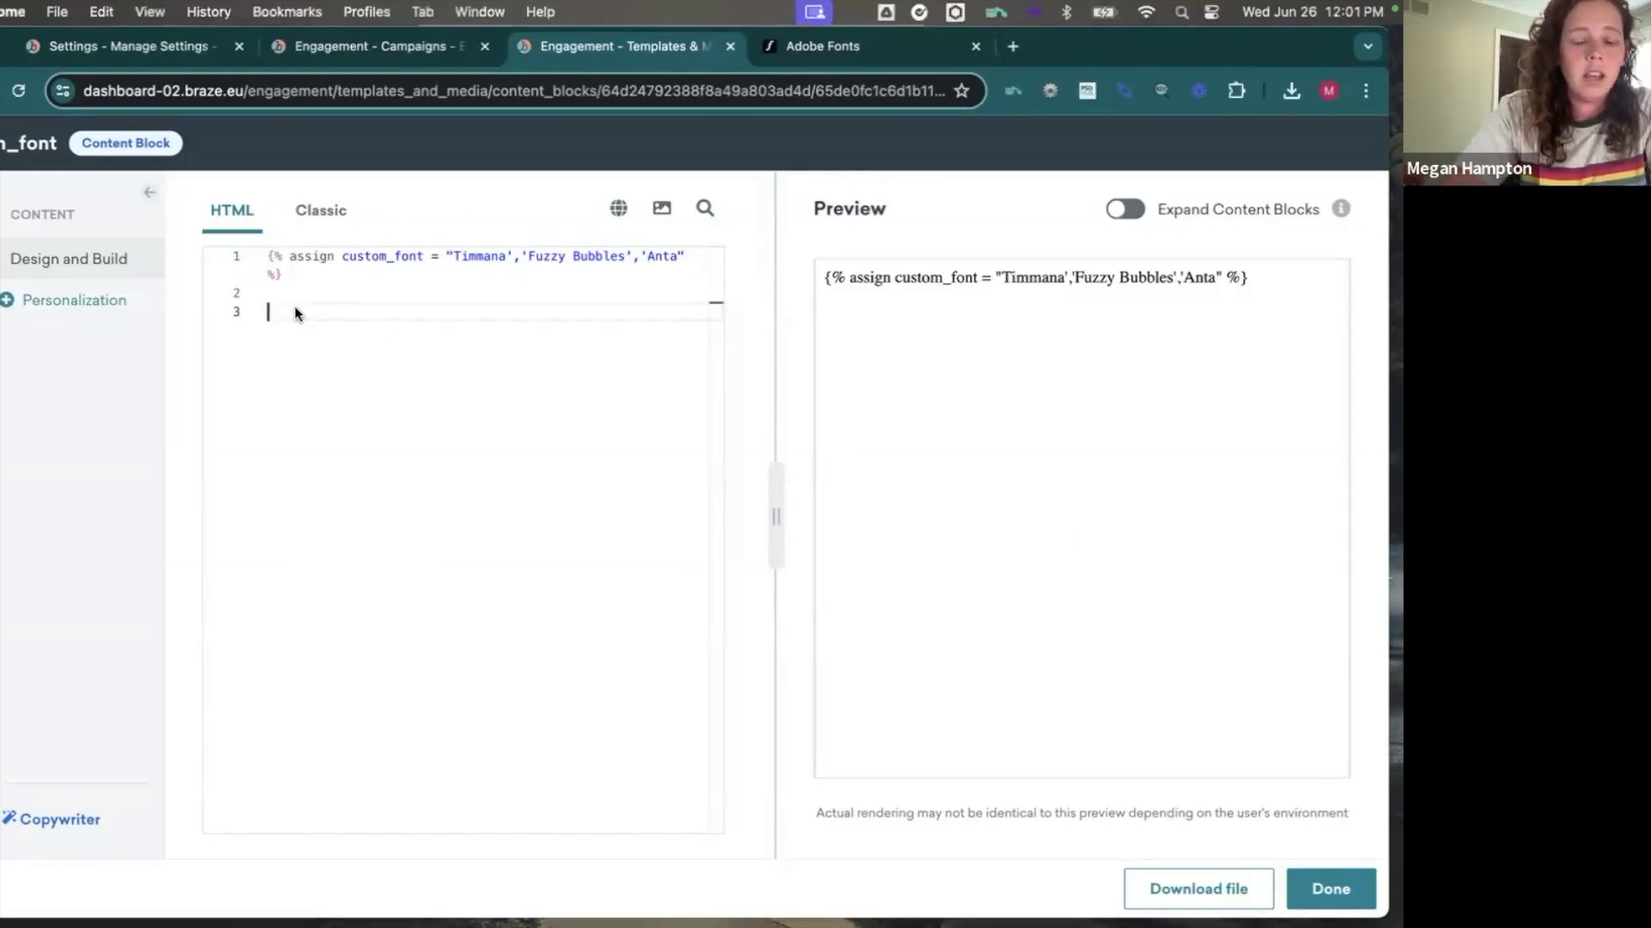
type("<style type=\"text/css\">     @font-face {       font-family: 'Timmana';       font-style: normal;       font-weight: 400;       src: local('Timmana'), url(https://fonts.gstatic.com/s/timmana/v3/6xKvdShfL9yK-rvpOmzRKV4KQOI.woff2) format('woff2');     }   </style>")
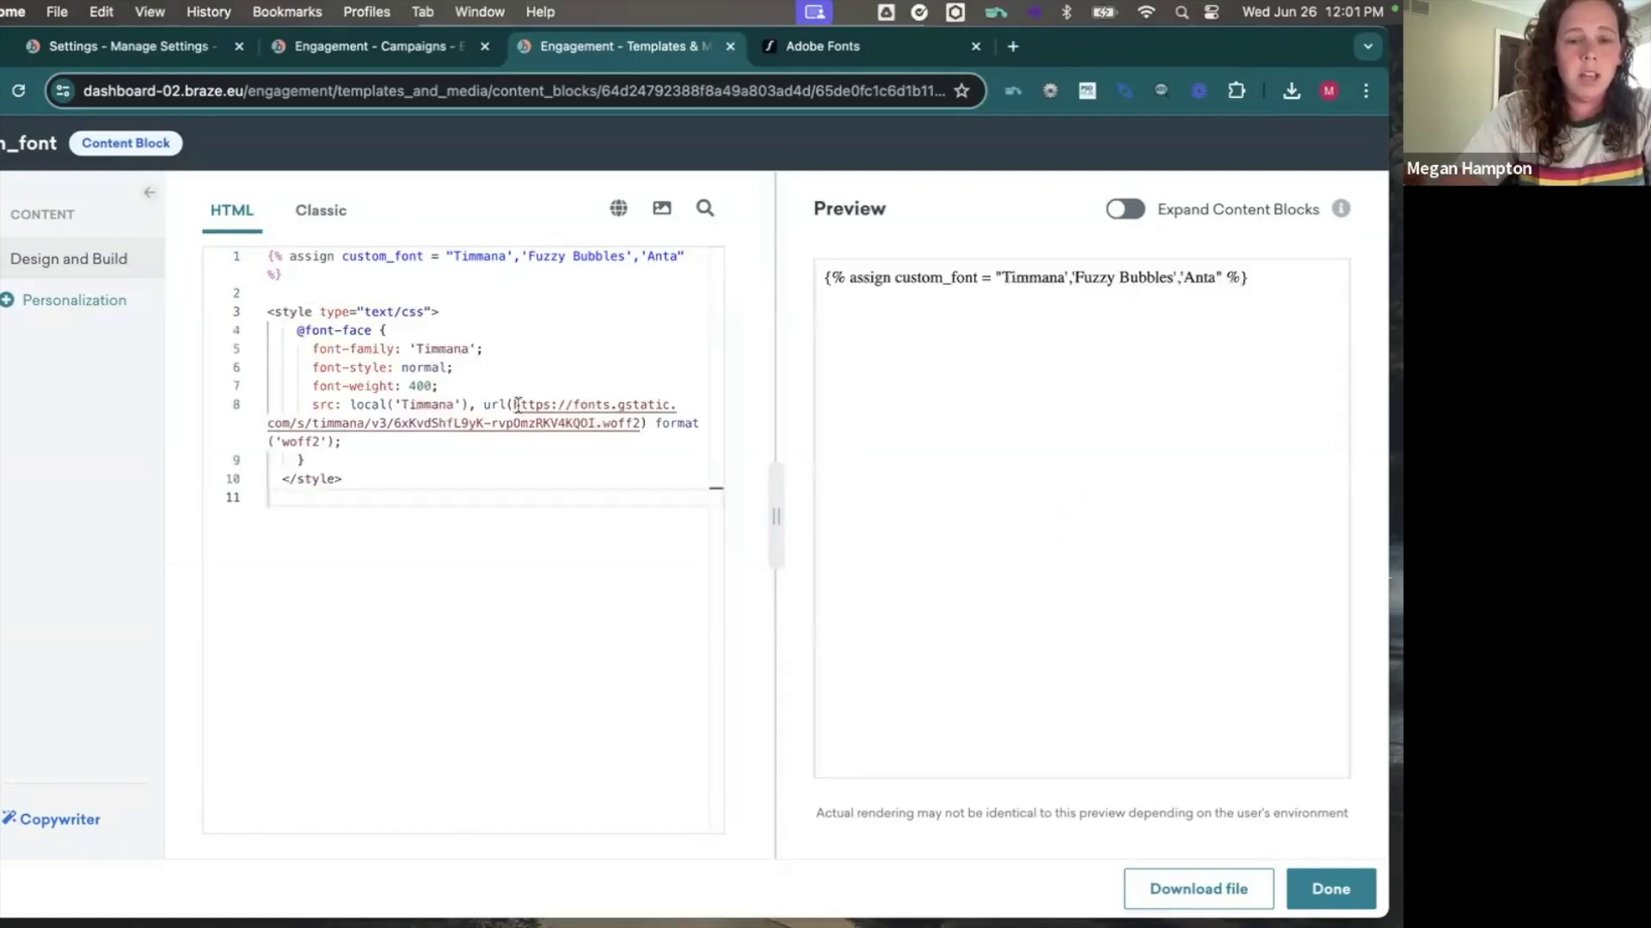
left_click_drag(545, 431, 640, 430)
left_click(388, 462)
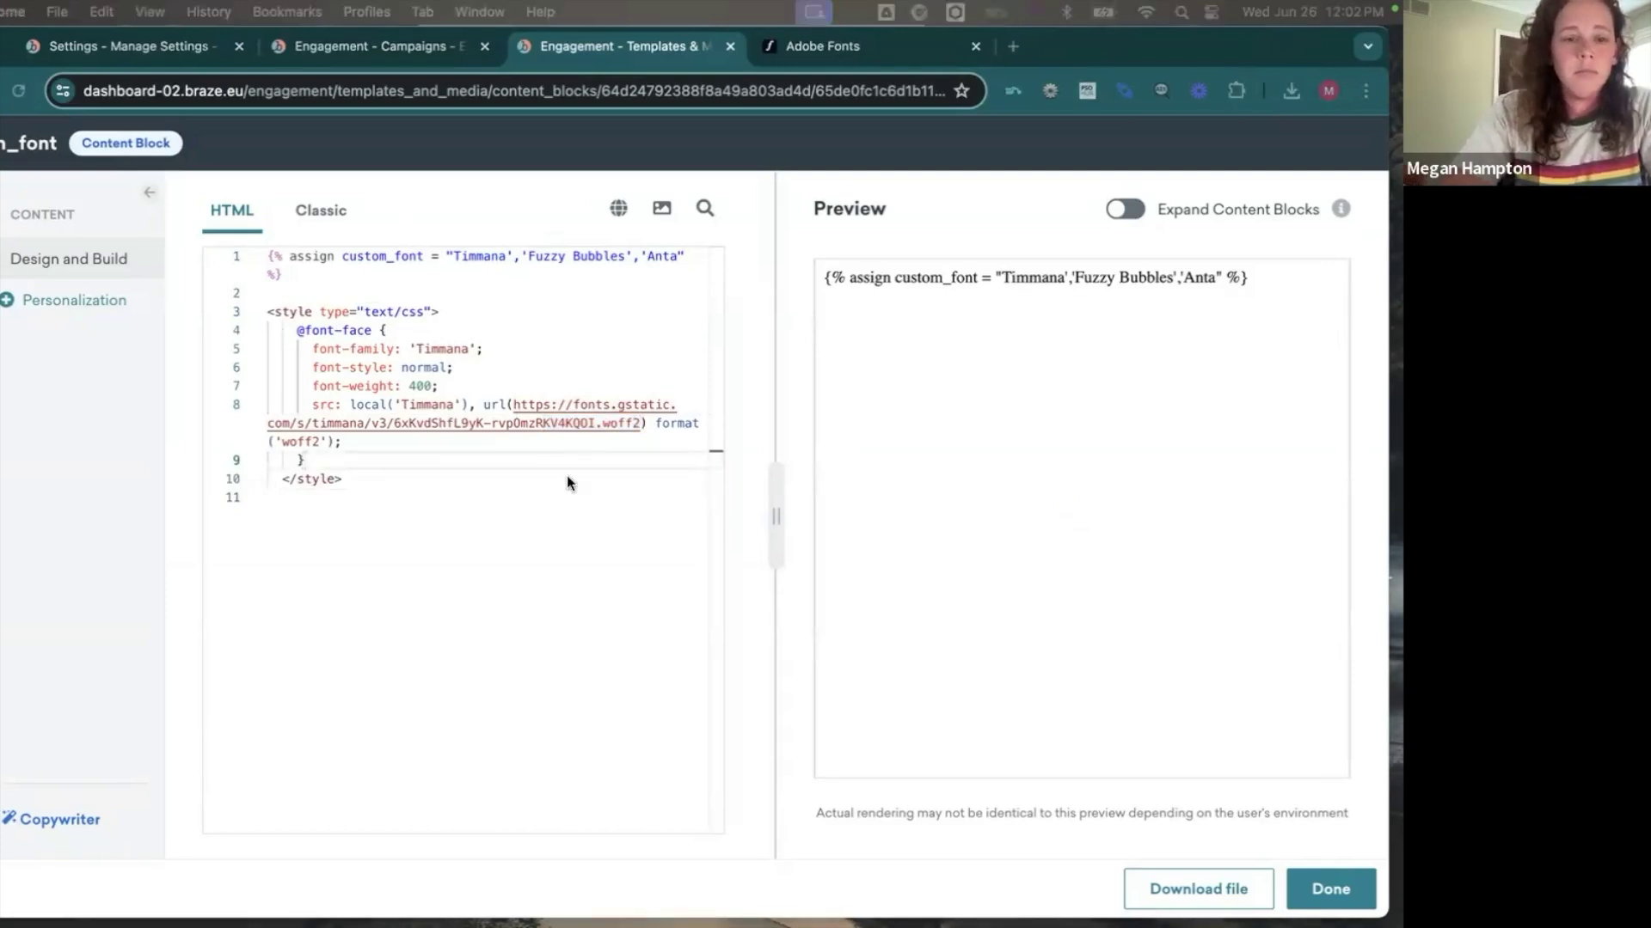
left_click(354, 478)
type("<style type=\"text/css\"> @import url('https://fonts.googleapis.com/css2?family=Fuzzy+Bubbles:wght@400;700&display=swap') </style>")
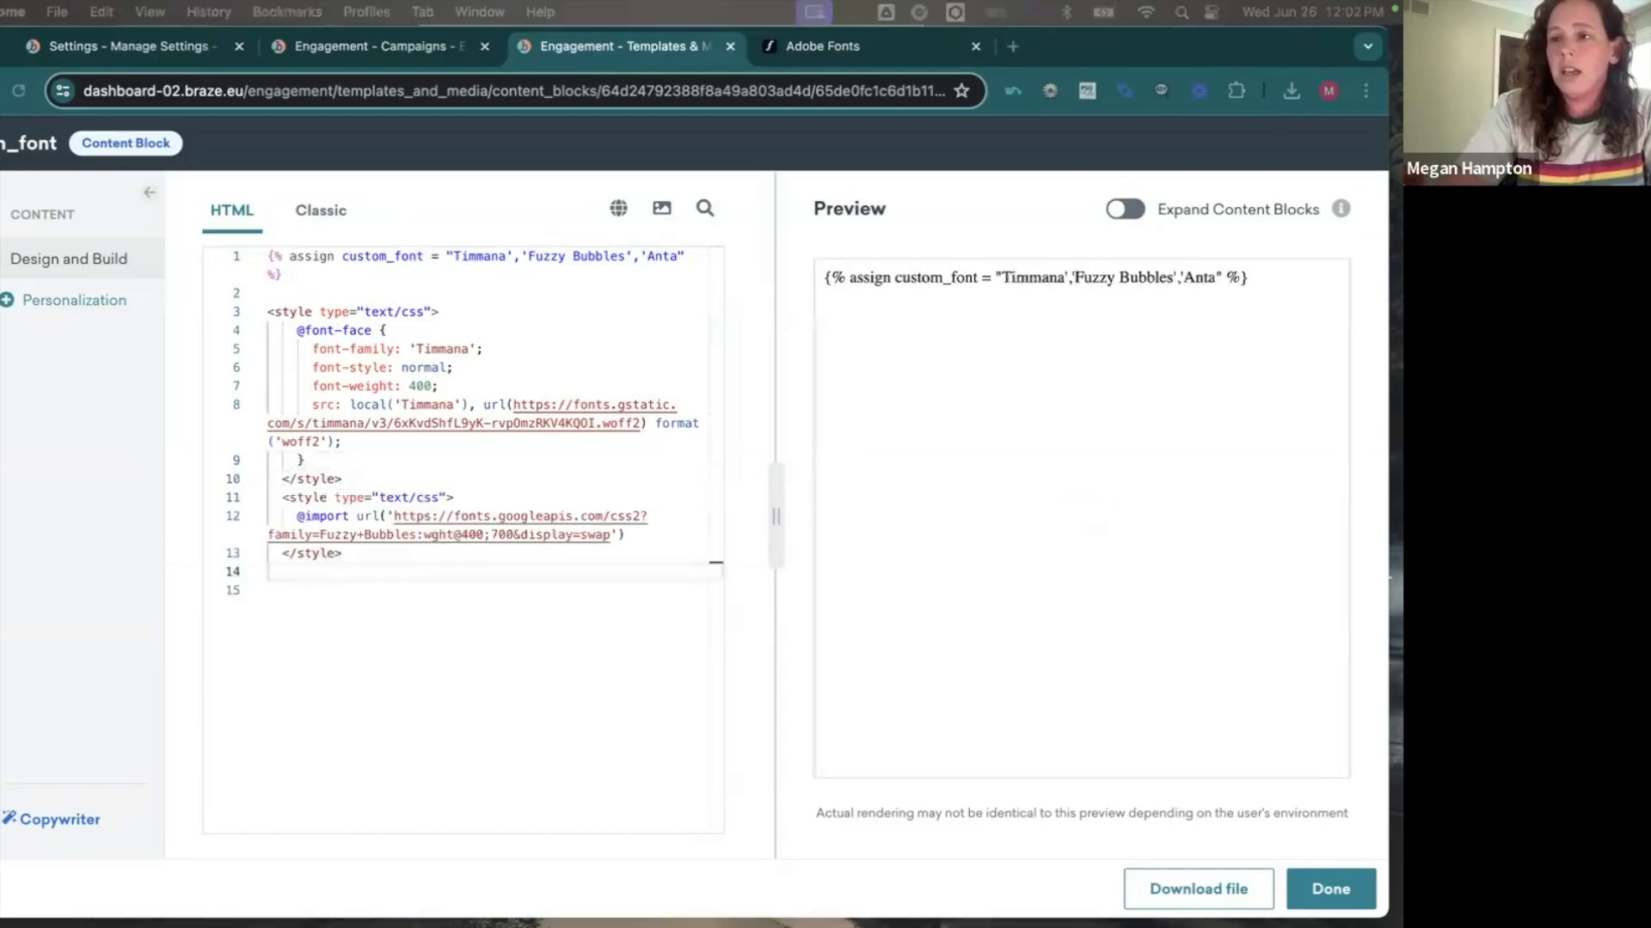
type("<style type=\"text/css\">     @import url('https://fonts.googleapis.com/css2?family=Anta&display=swap')   </style>")
left_click(379, 550)
key("Return")
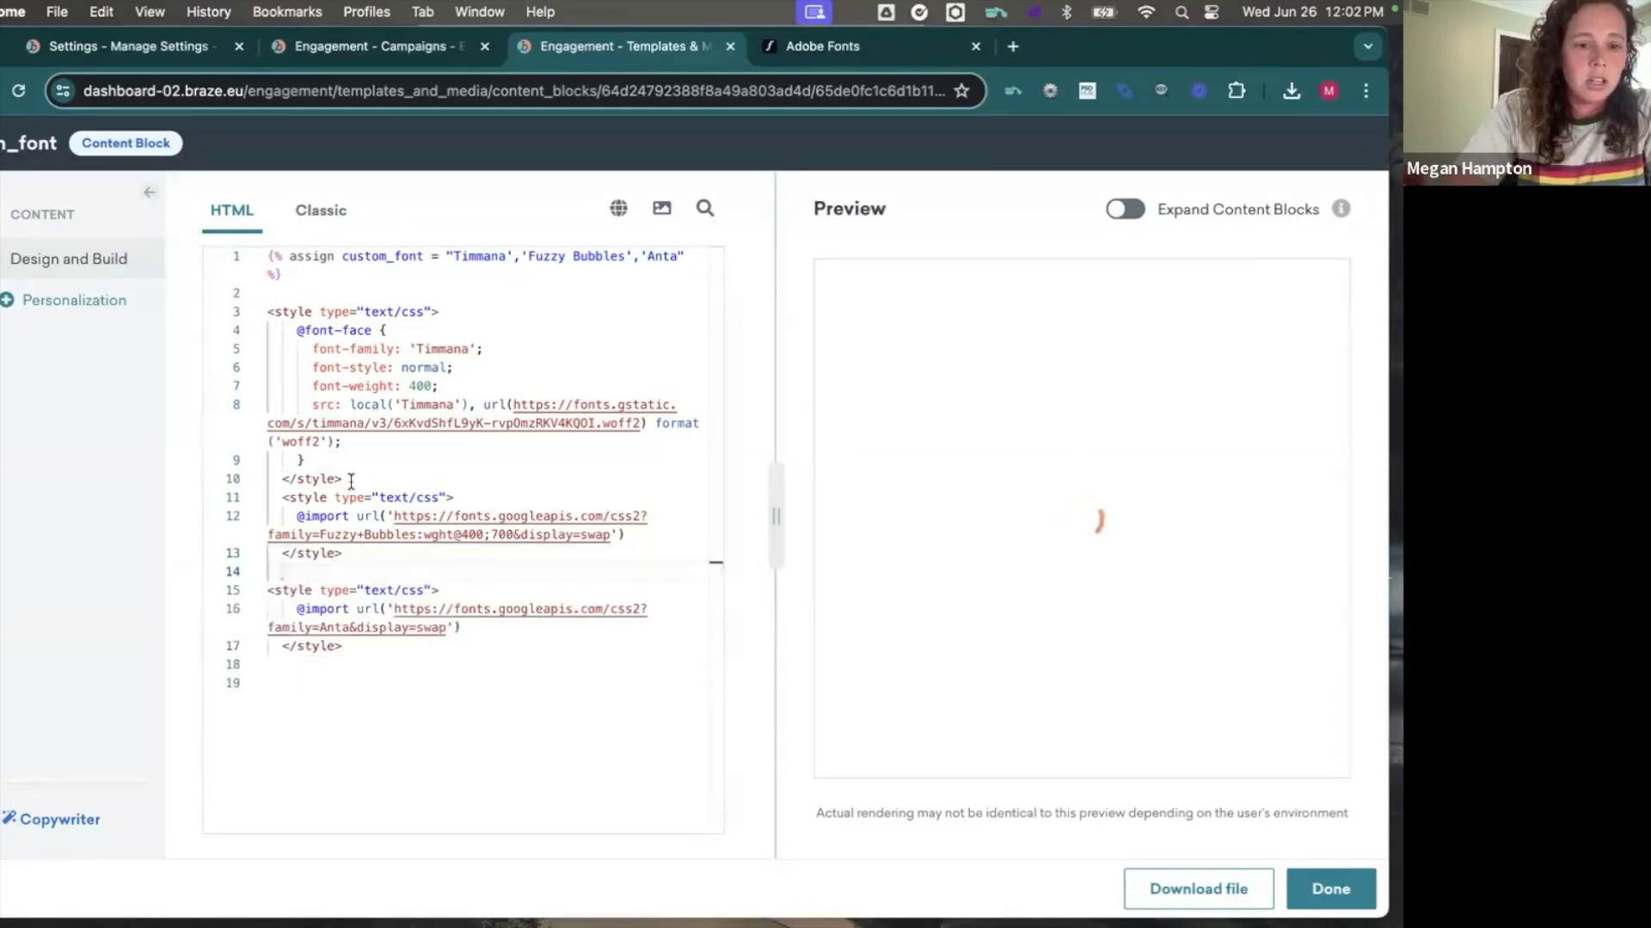
left_click(348, 479)
key("Return")
Check the style tags of the pasted blocks and save the content block body
left_click_drag(282, 515, 441, 516)
left_click_drag(285, 573, 336, 572)
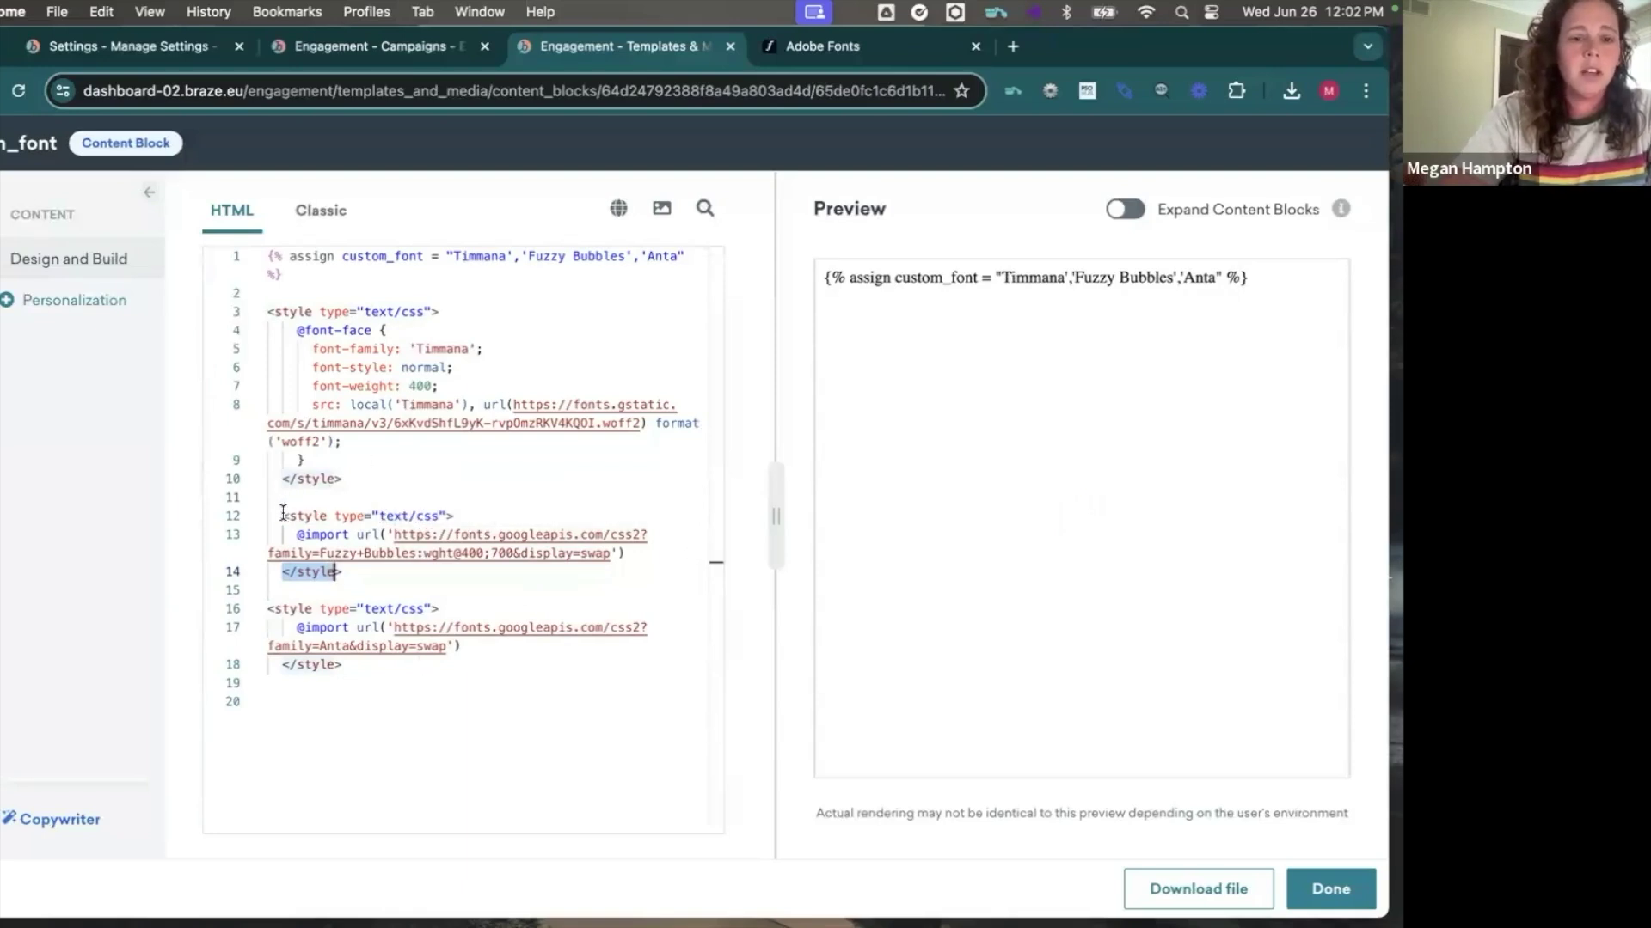
left_click_drag(282, 516, 471, 513)
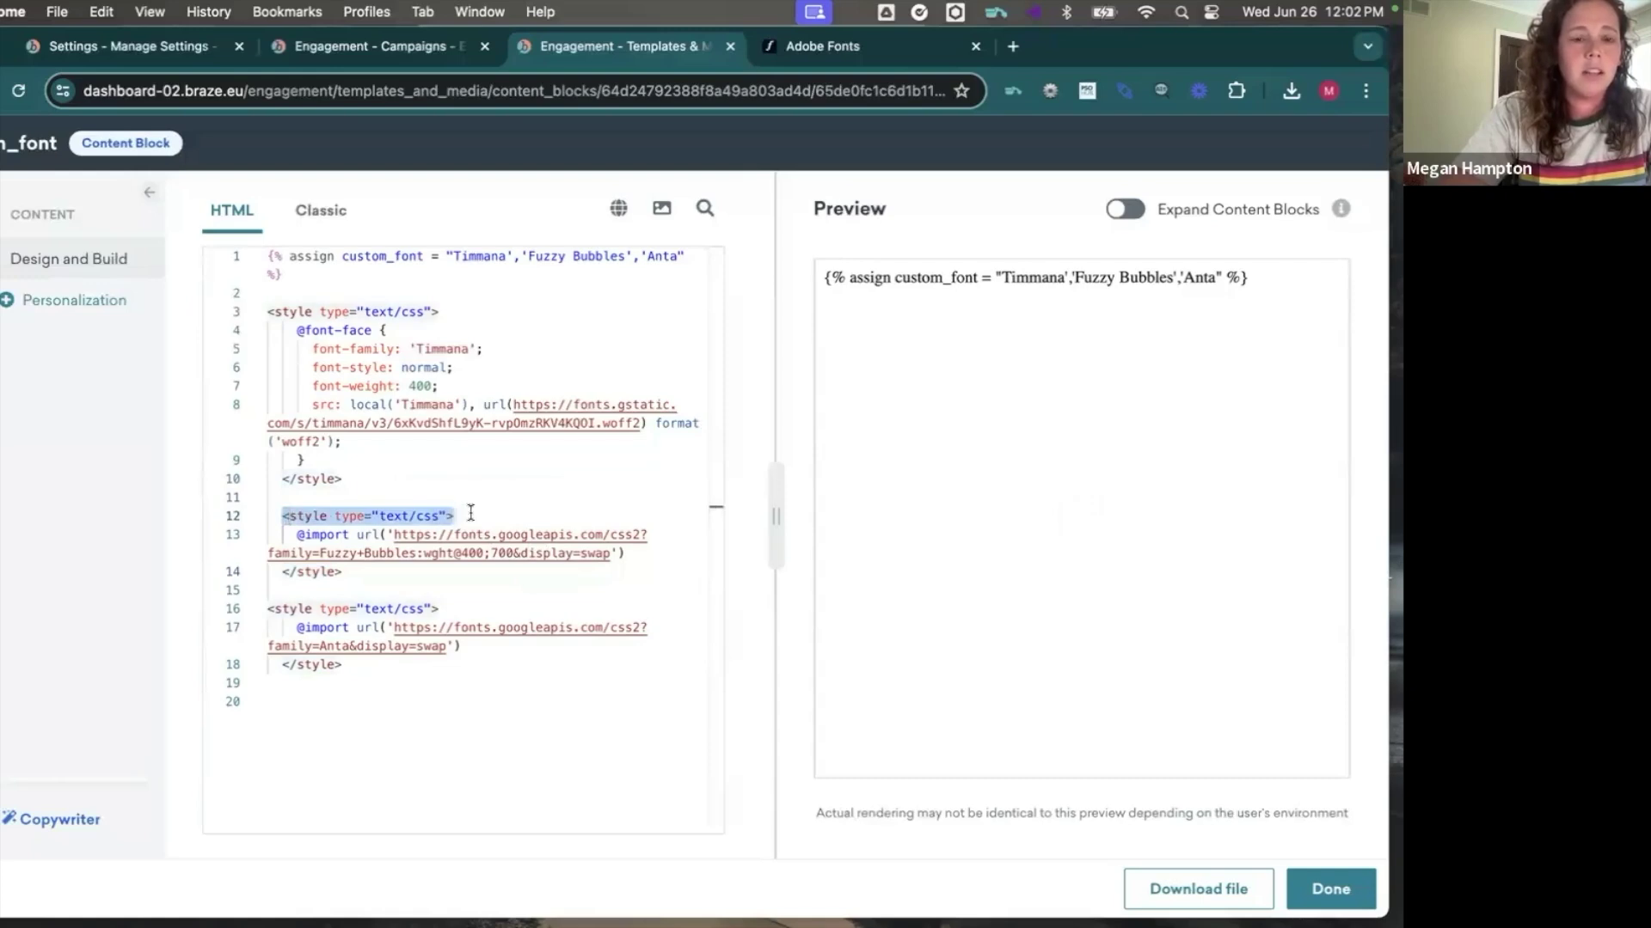
left_click(646, 347)
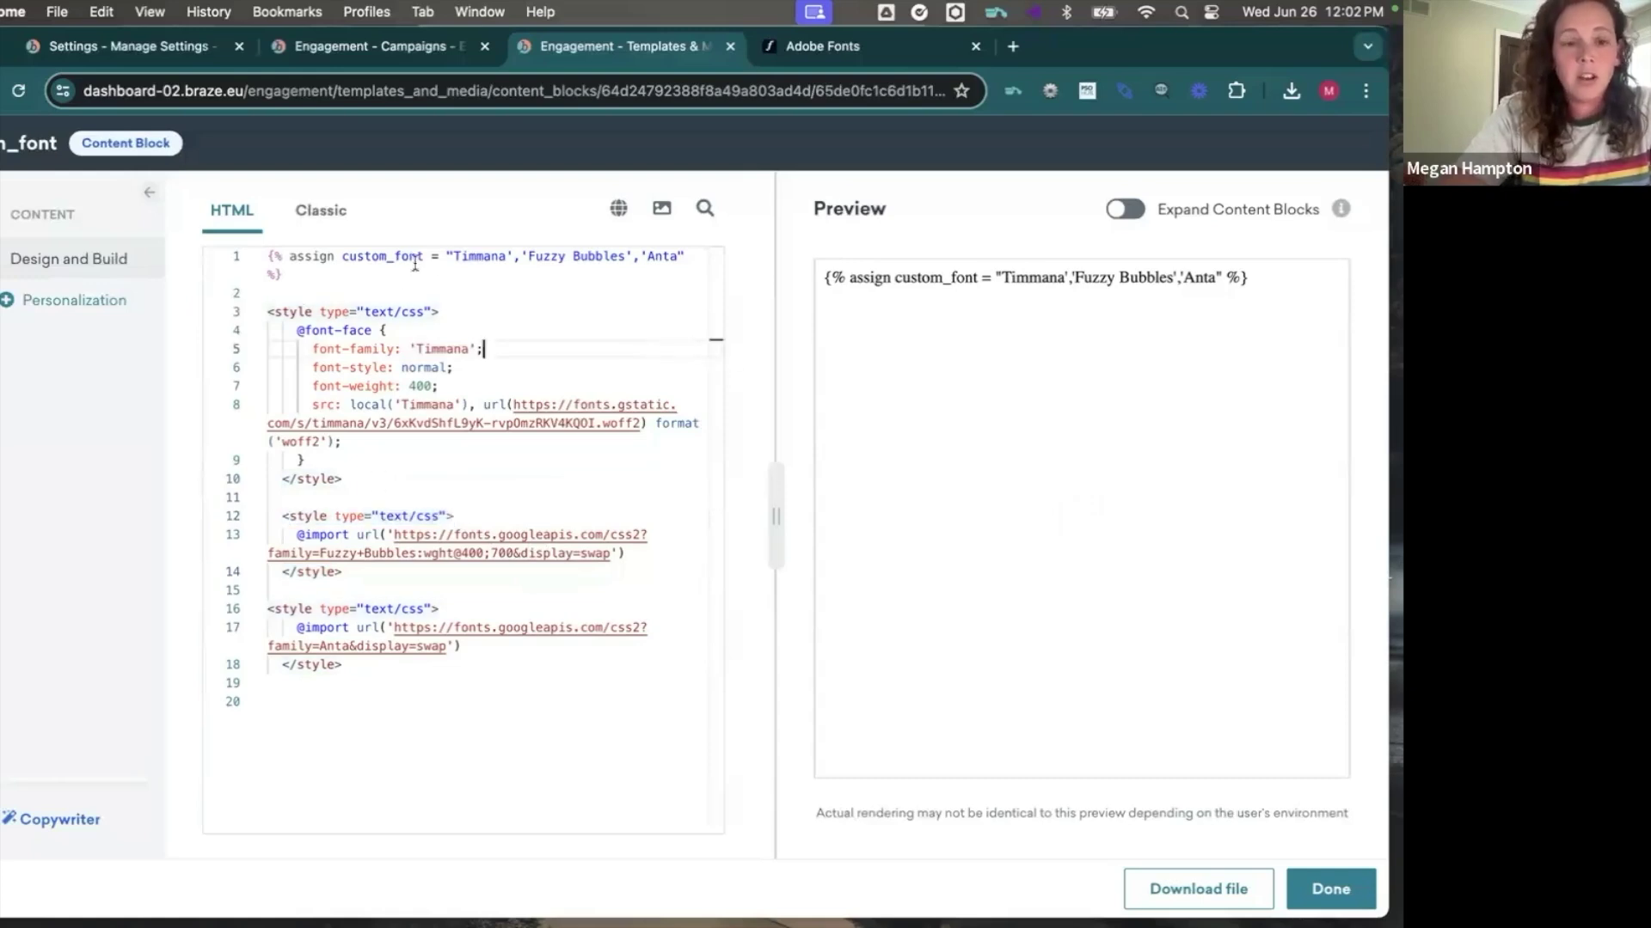
left_click(1328, 894)
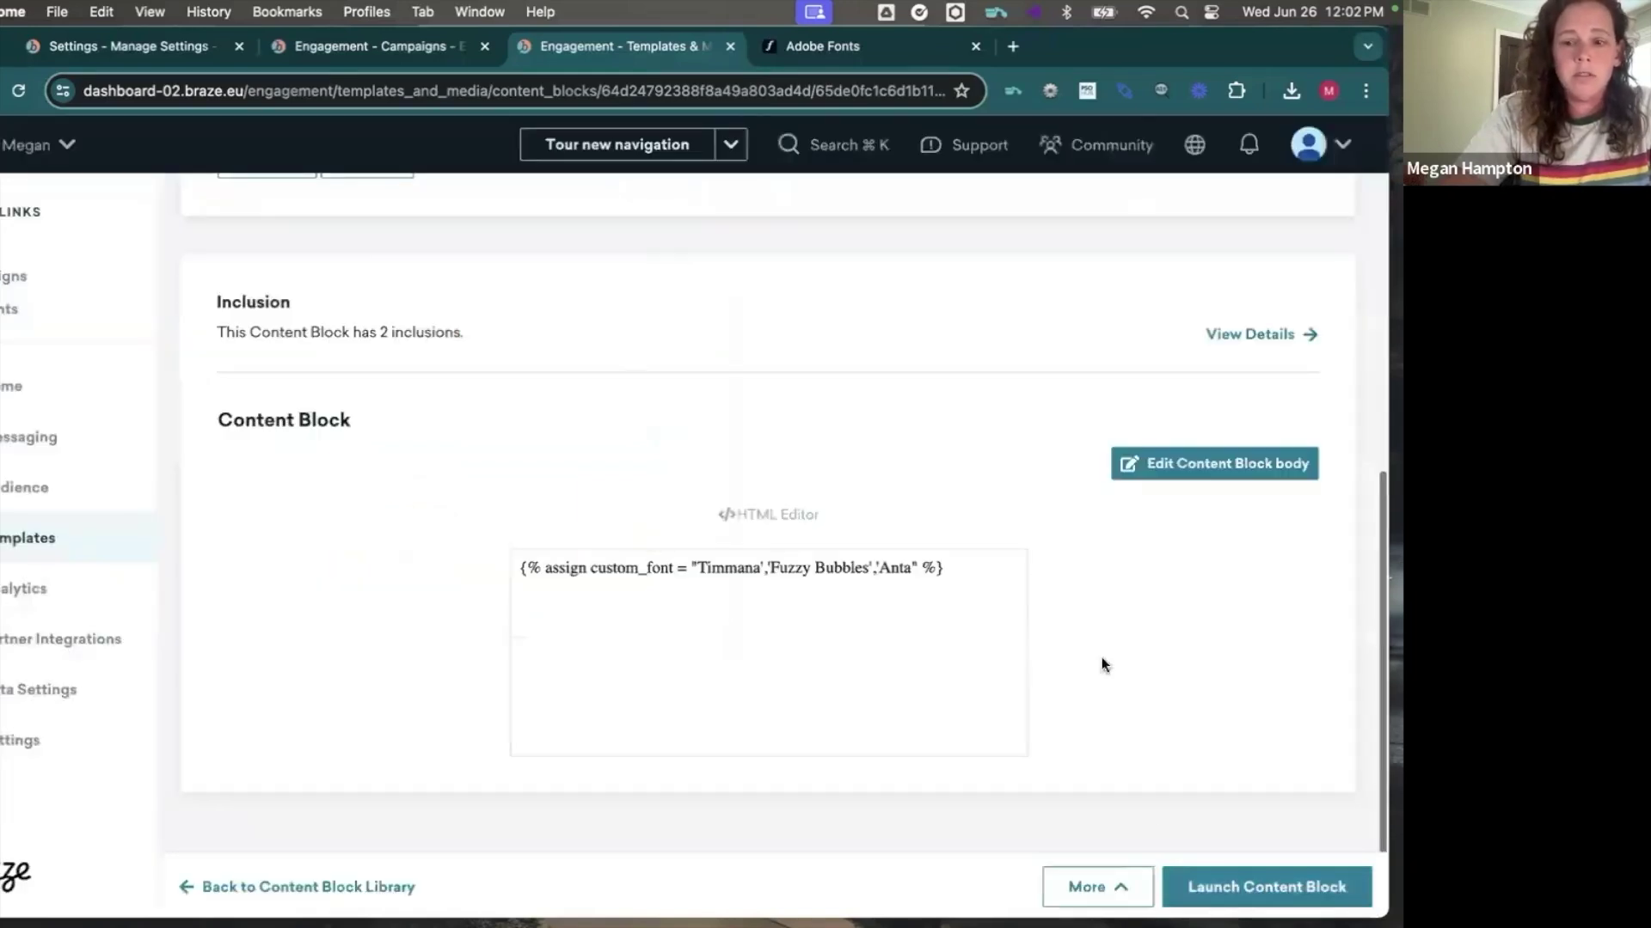
Launch the custom_font content block and copy its Liquid tag back to the campaign
left_click(1203, 886)
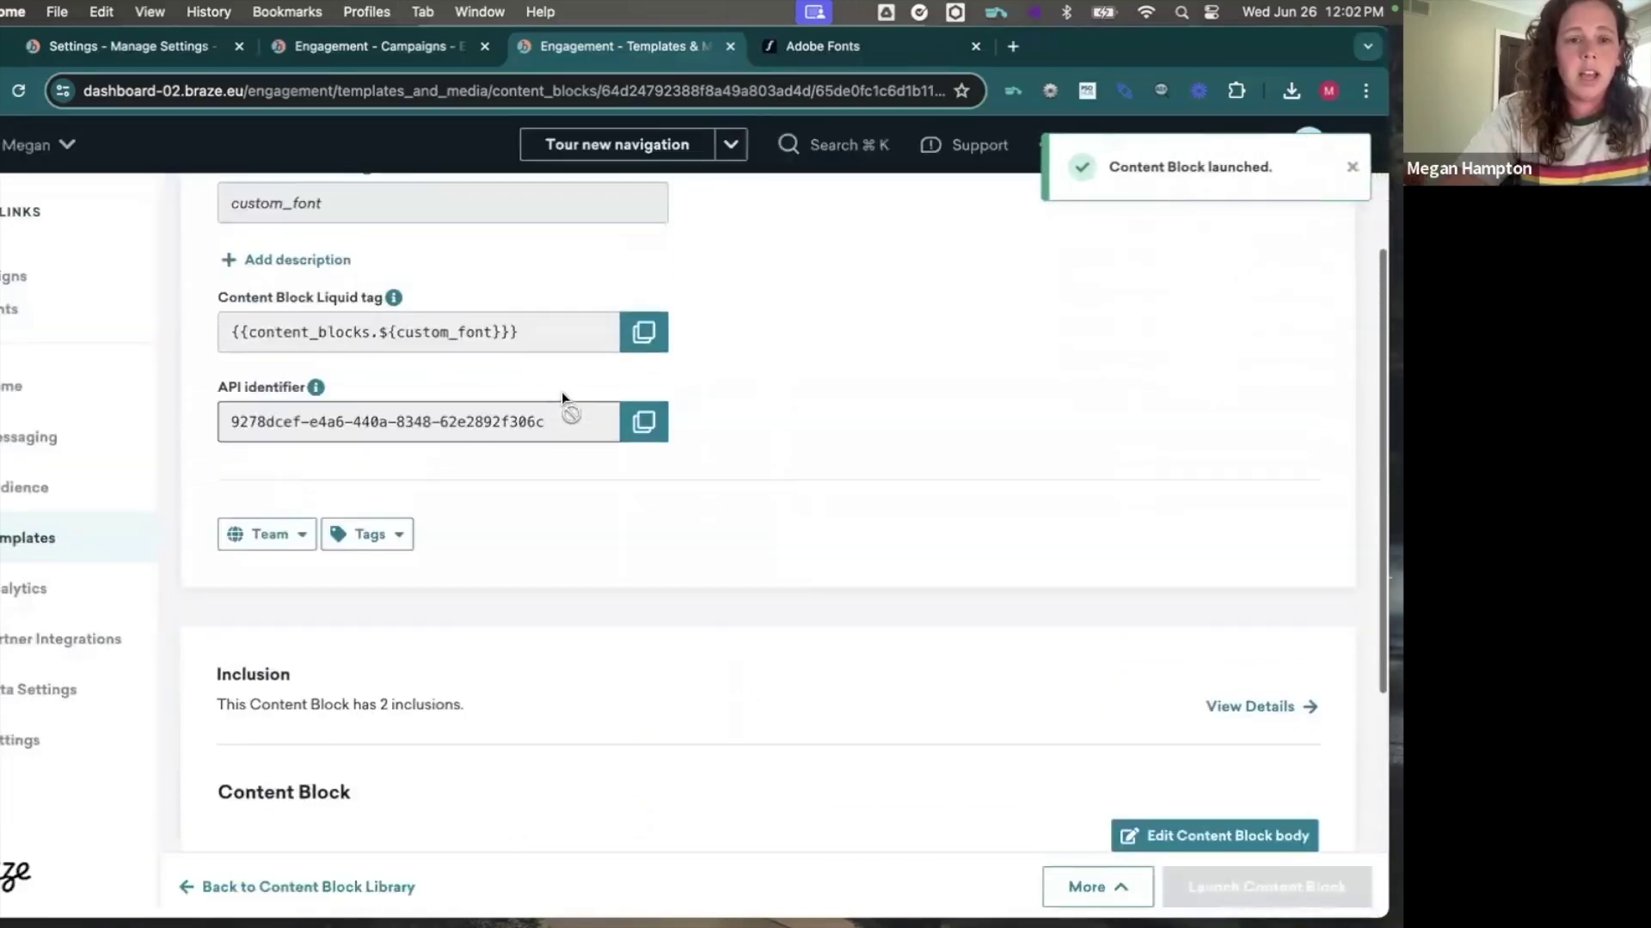
left_click(645, 342)
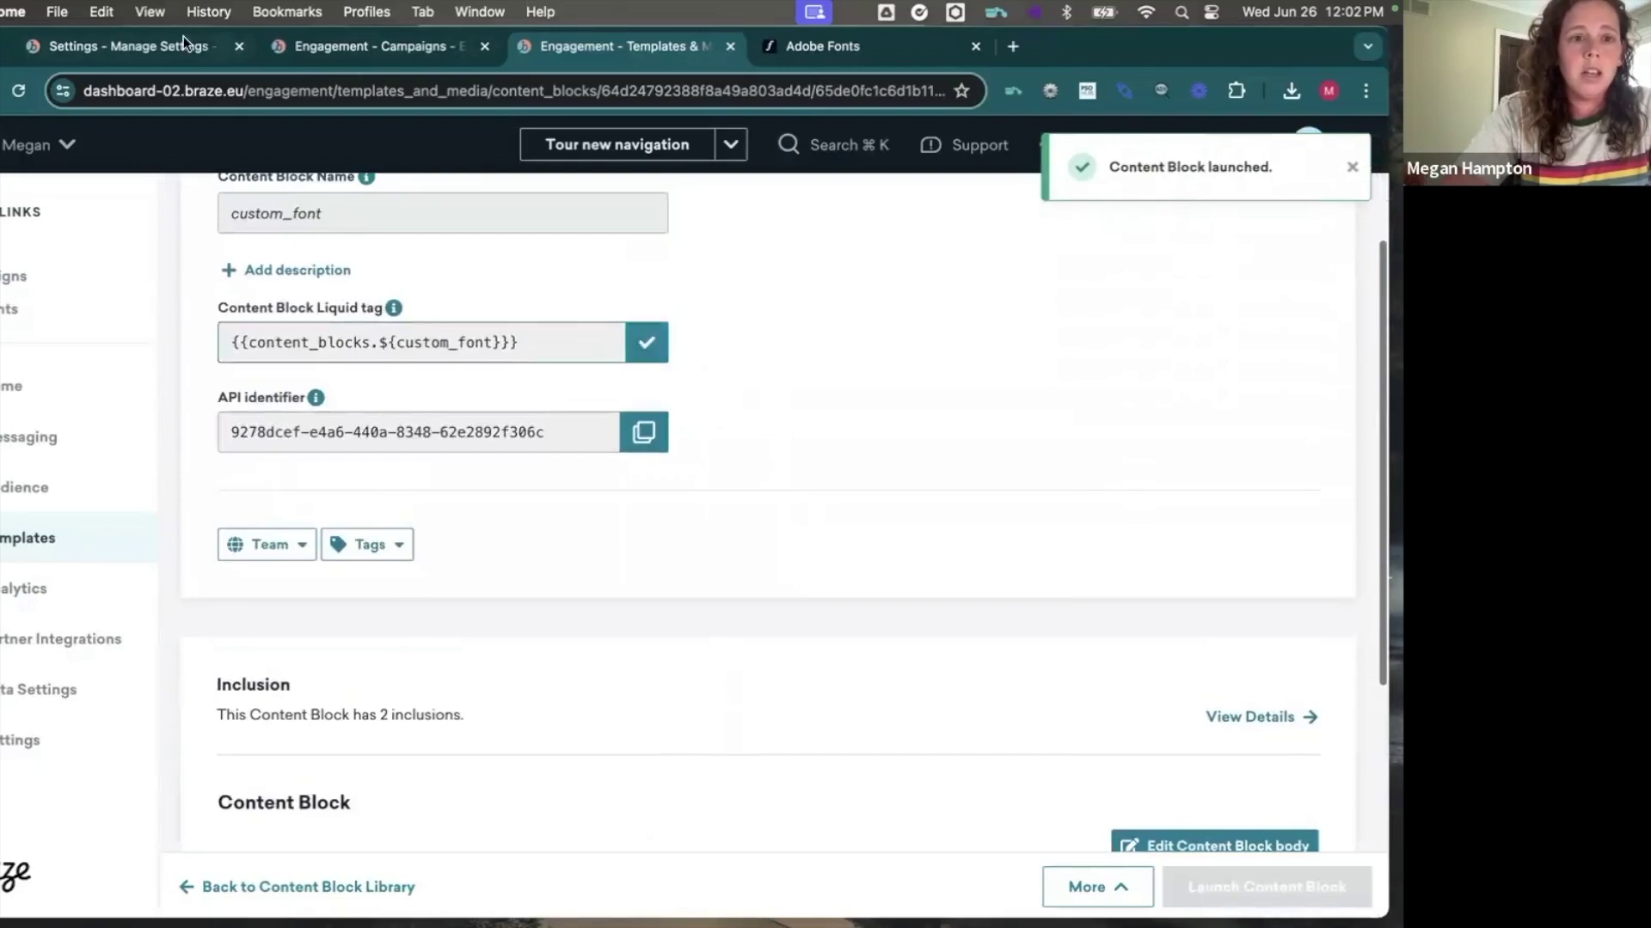
left_click(362, 46)
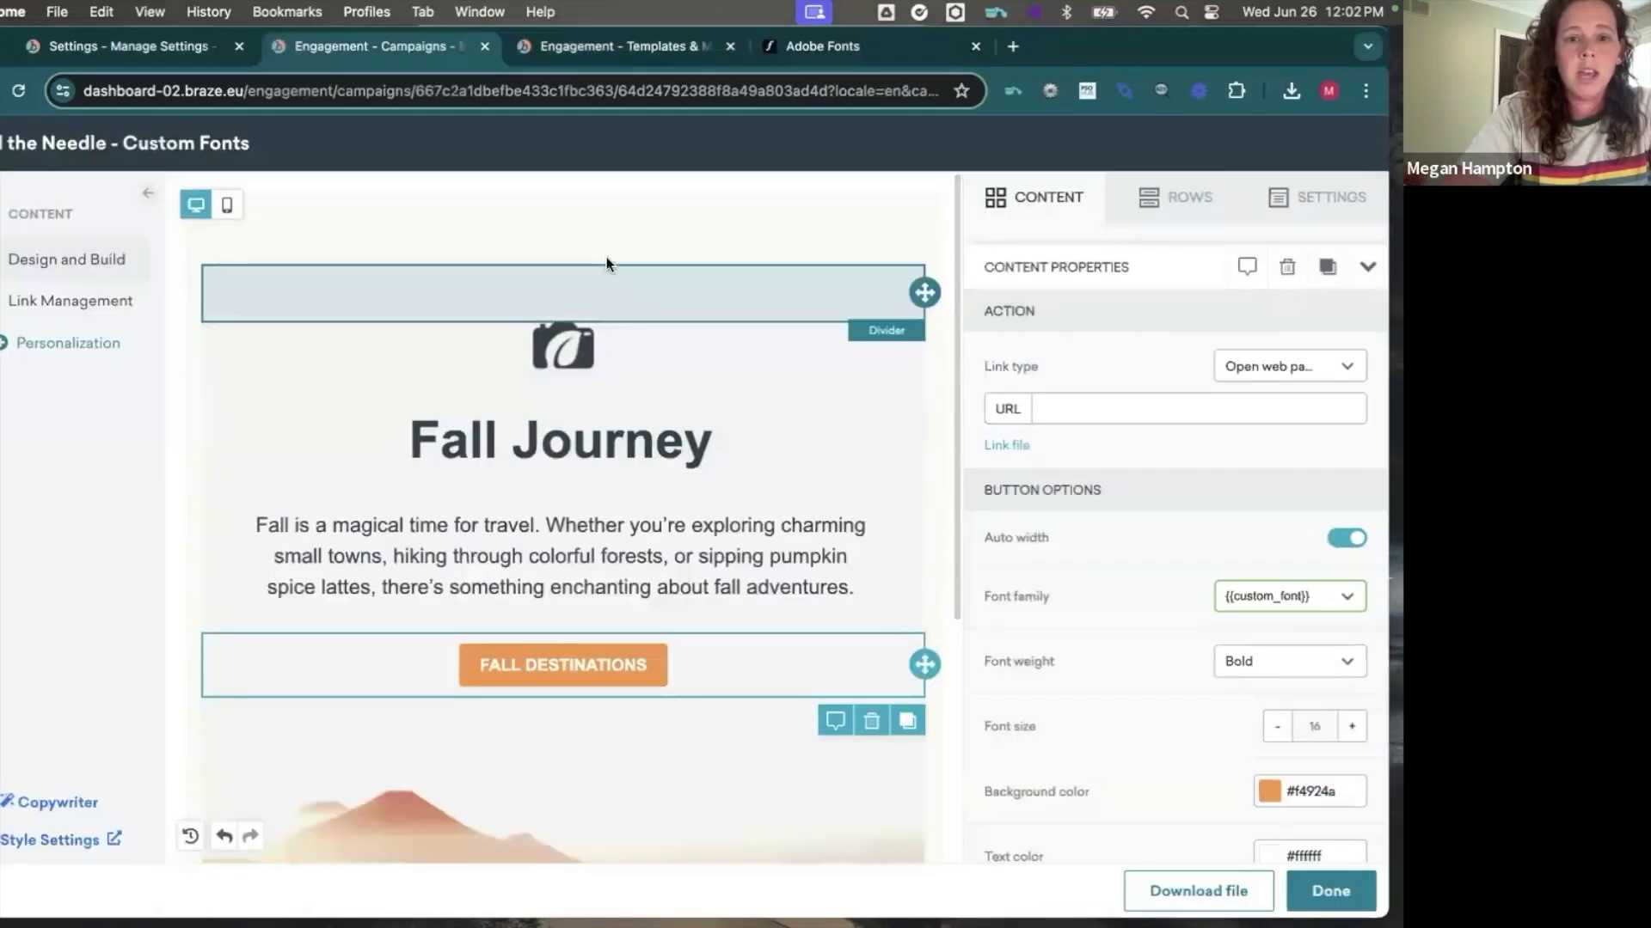
Add an HTML block at the top of the email containing {{content_blocks.${custom_font}}}
left_click(1056, 215)
left_click(1051, 675)
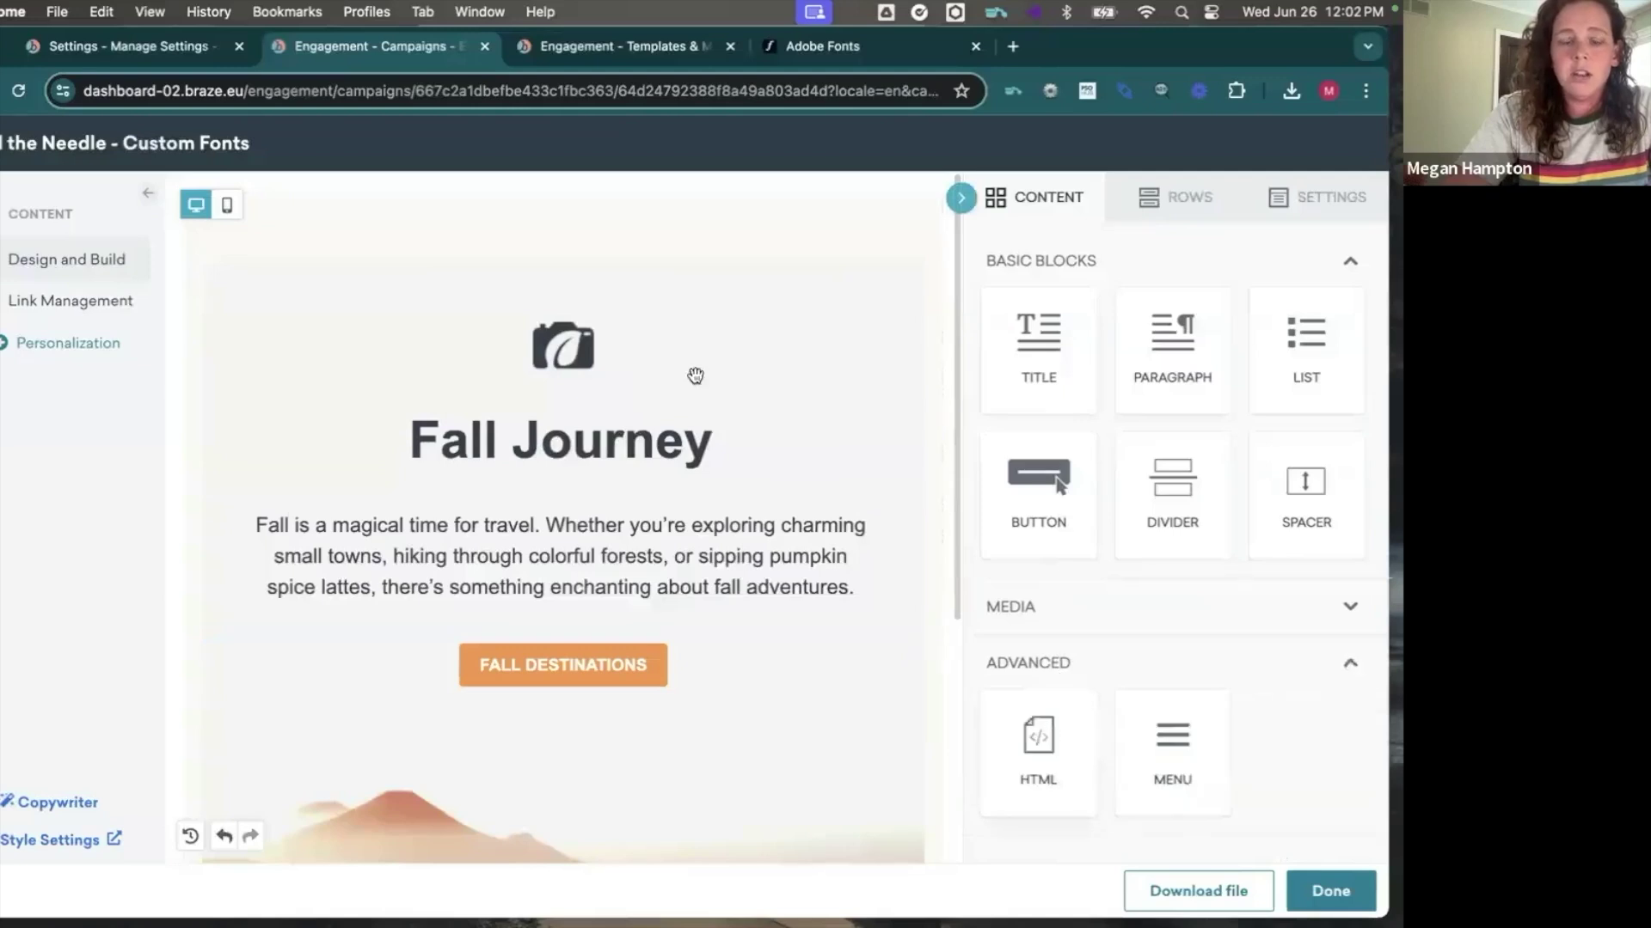
left_click_drag(696, 376, 612, 203)
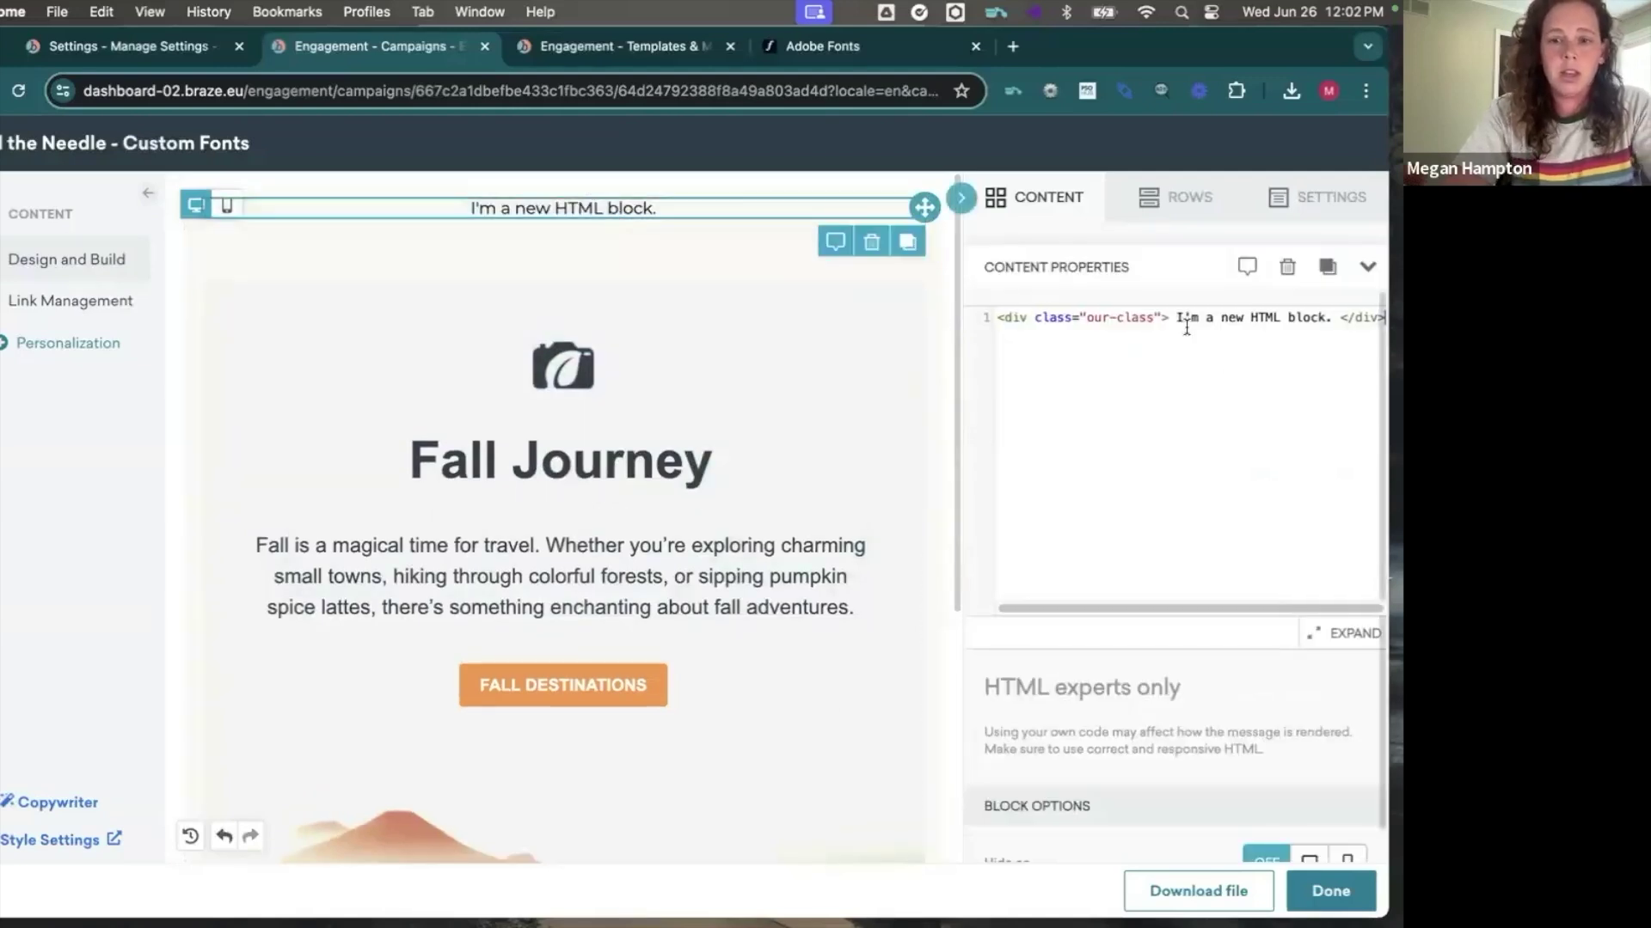
key("super+a")
key("super+v")
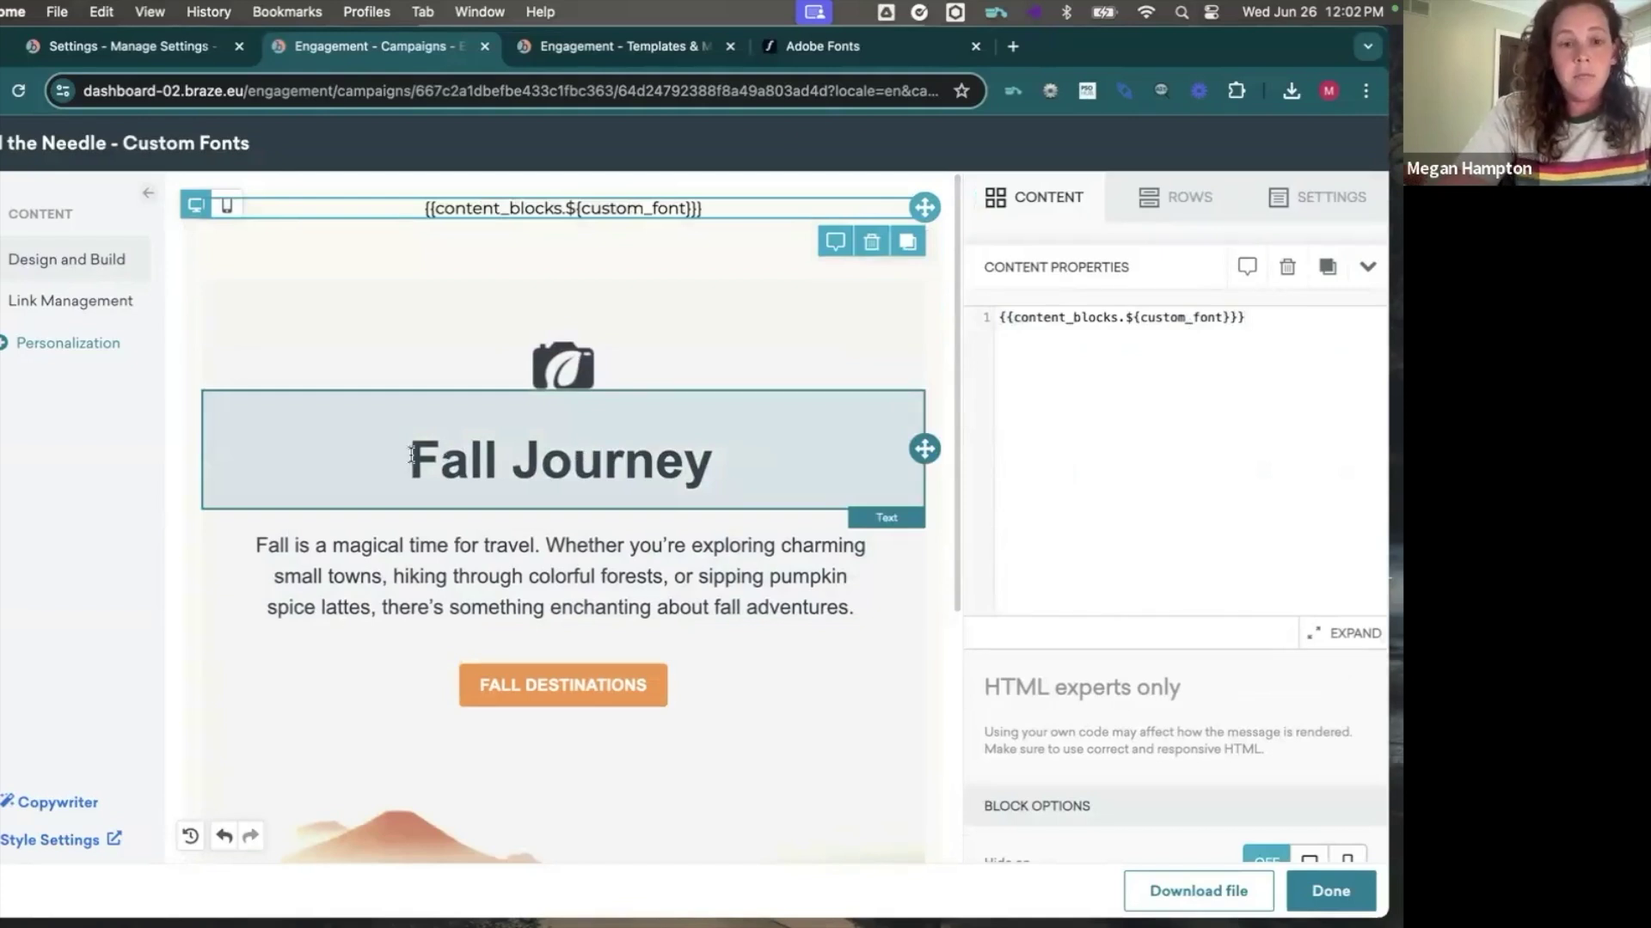
Check the fonts of the Fall Journey title and paragraph, then open Preview & Test
left_click_drag(411, 456, 680, 460)
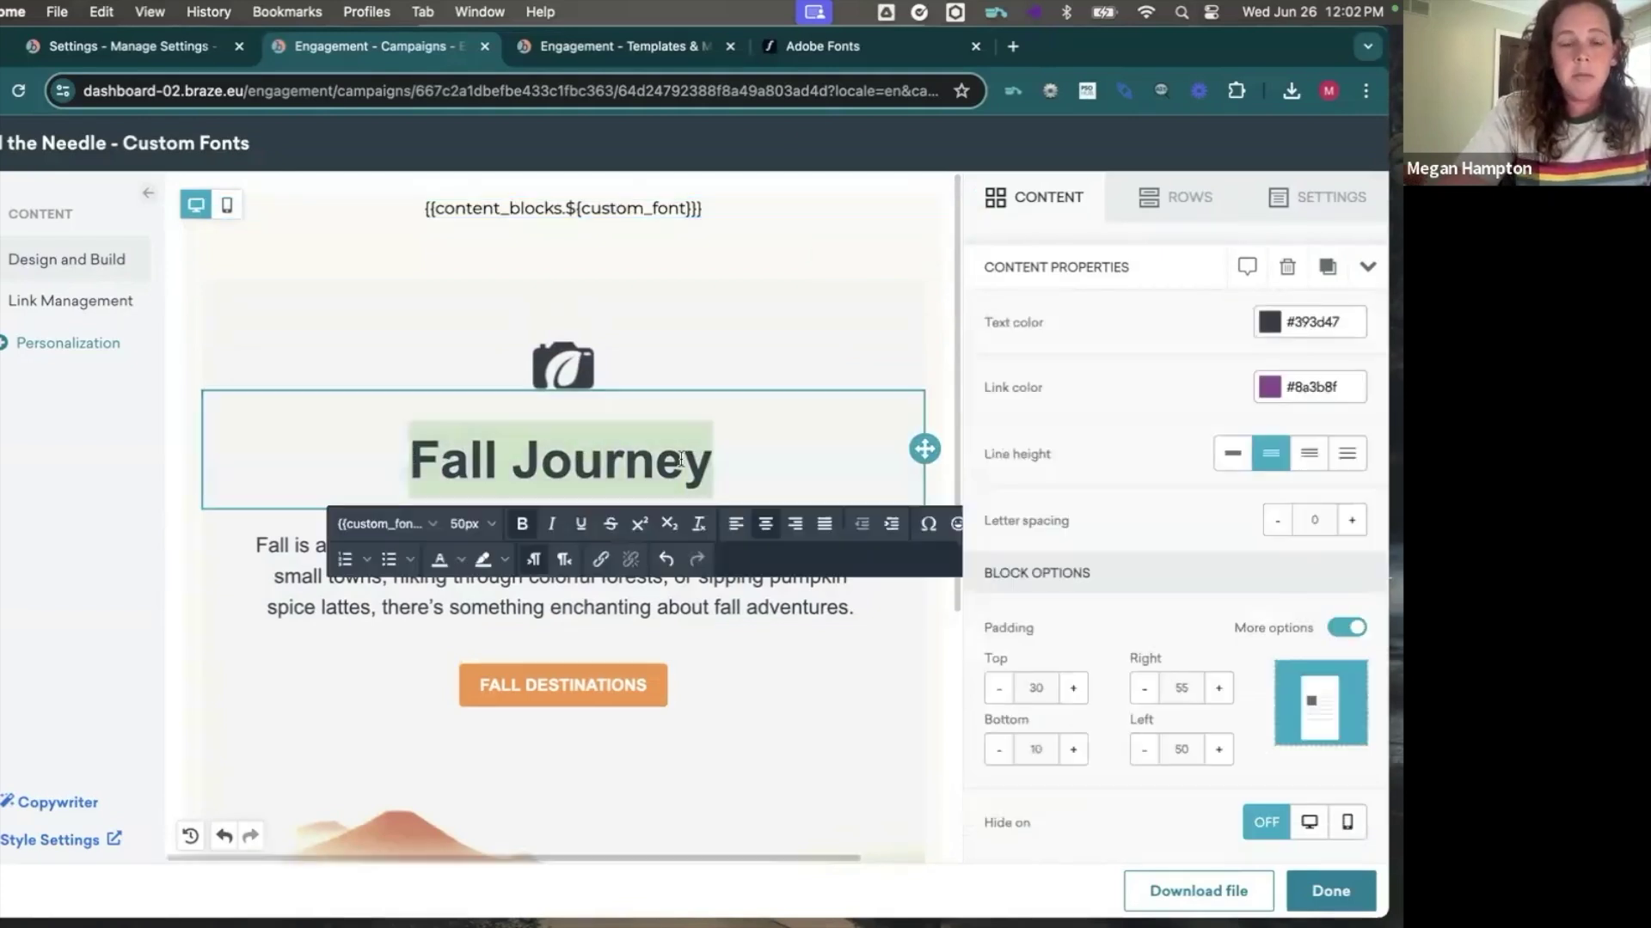
left_click(272, 544)
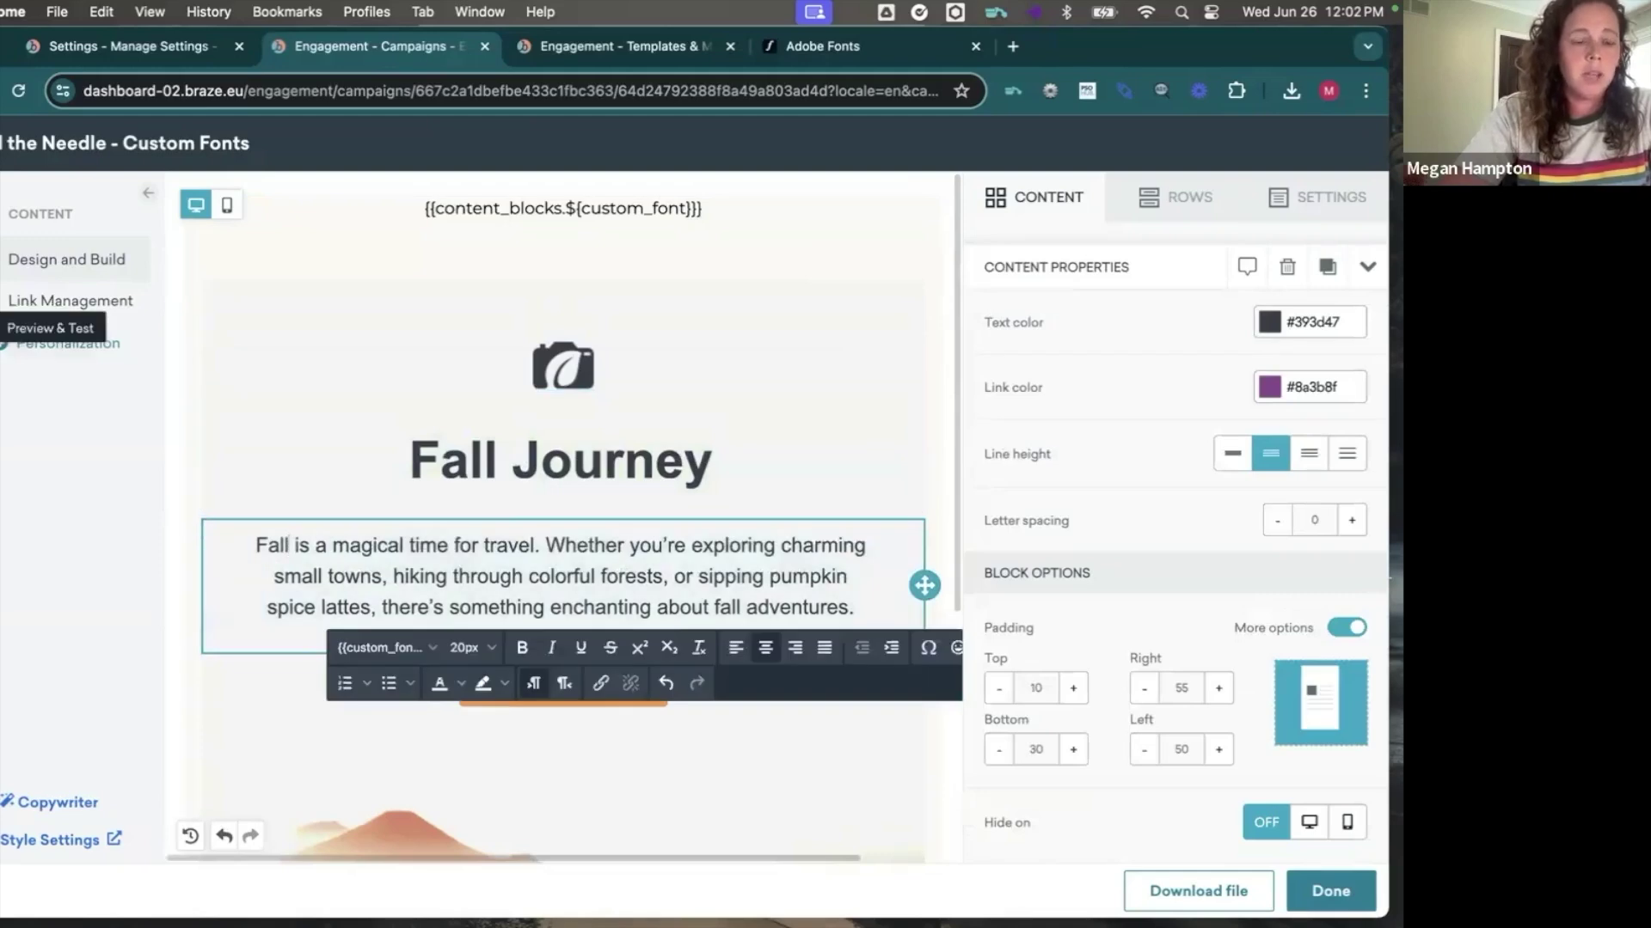
left_click(8, 328)
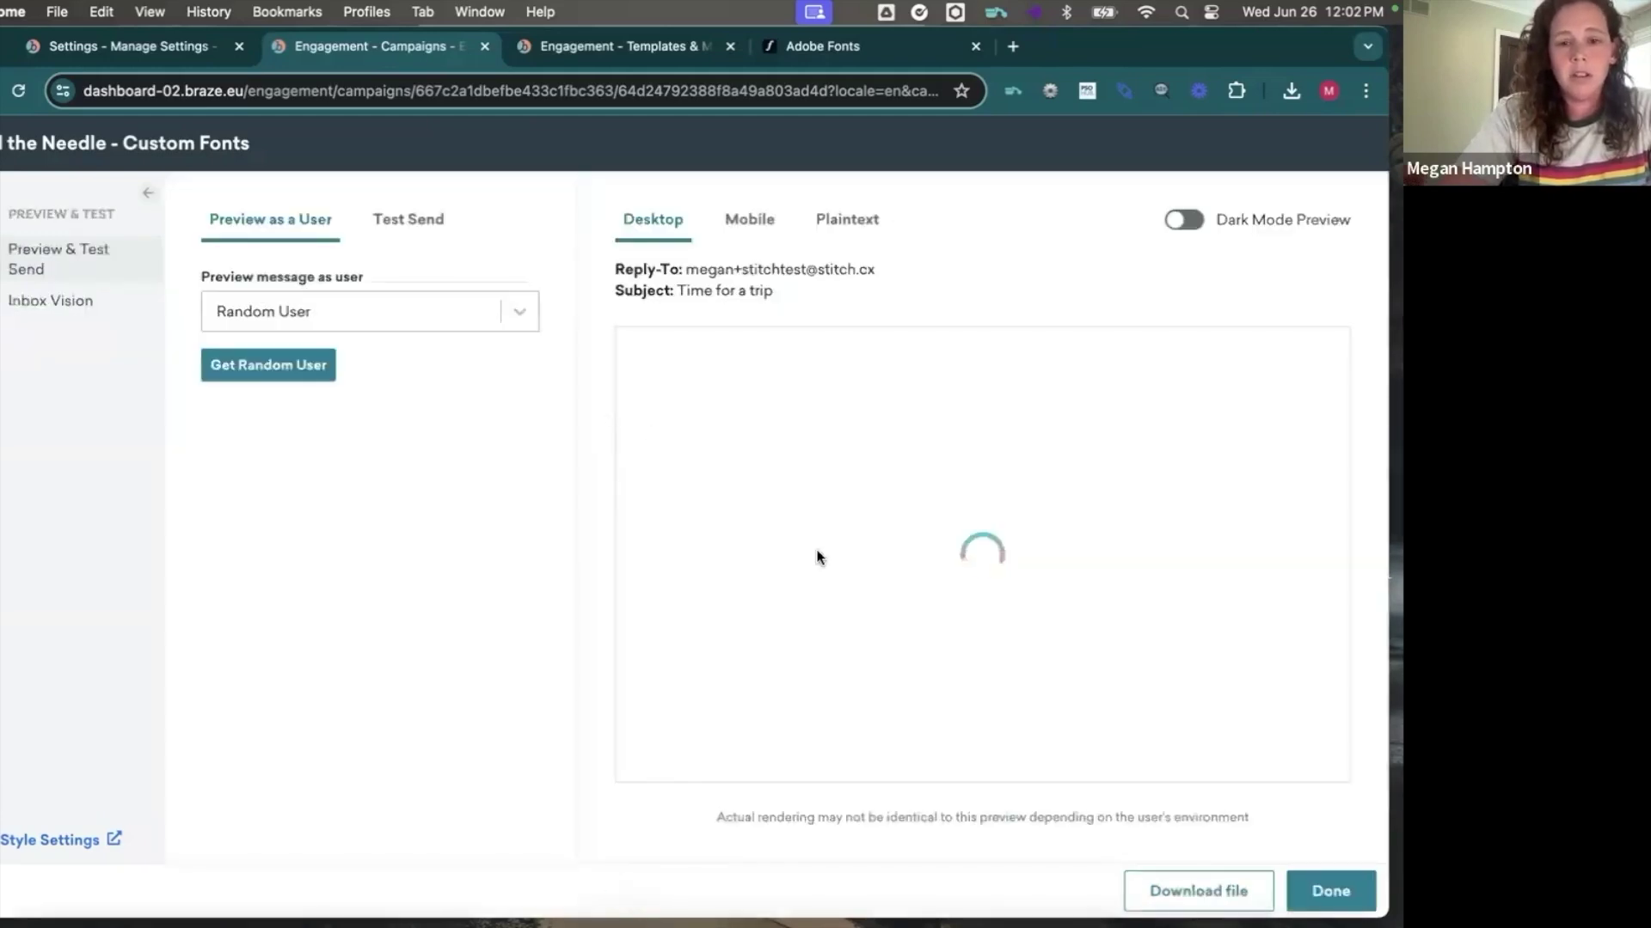
Inspect the preview paragraph and select its wrapping div to view the font styles
scroll(937, 628, "down", 1)
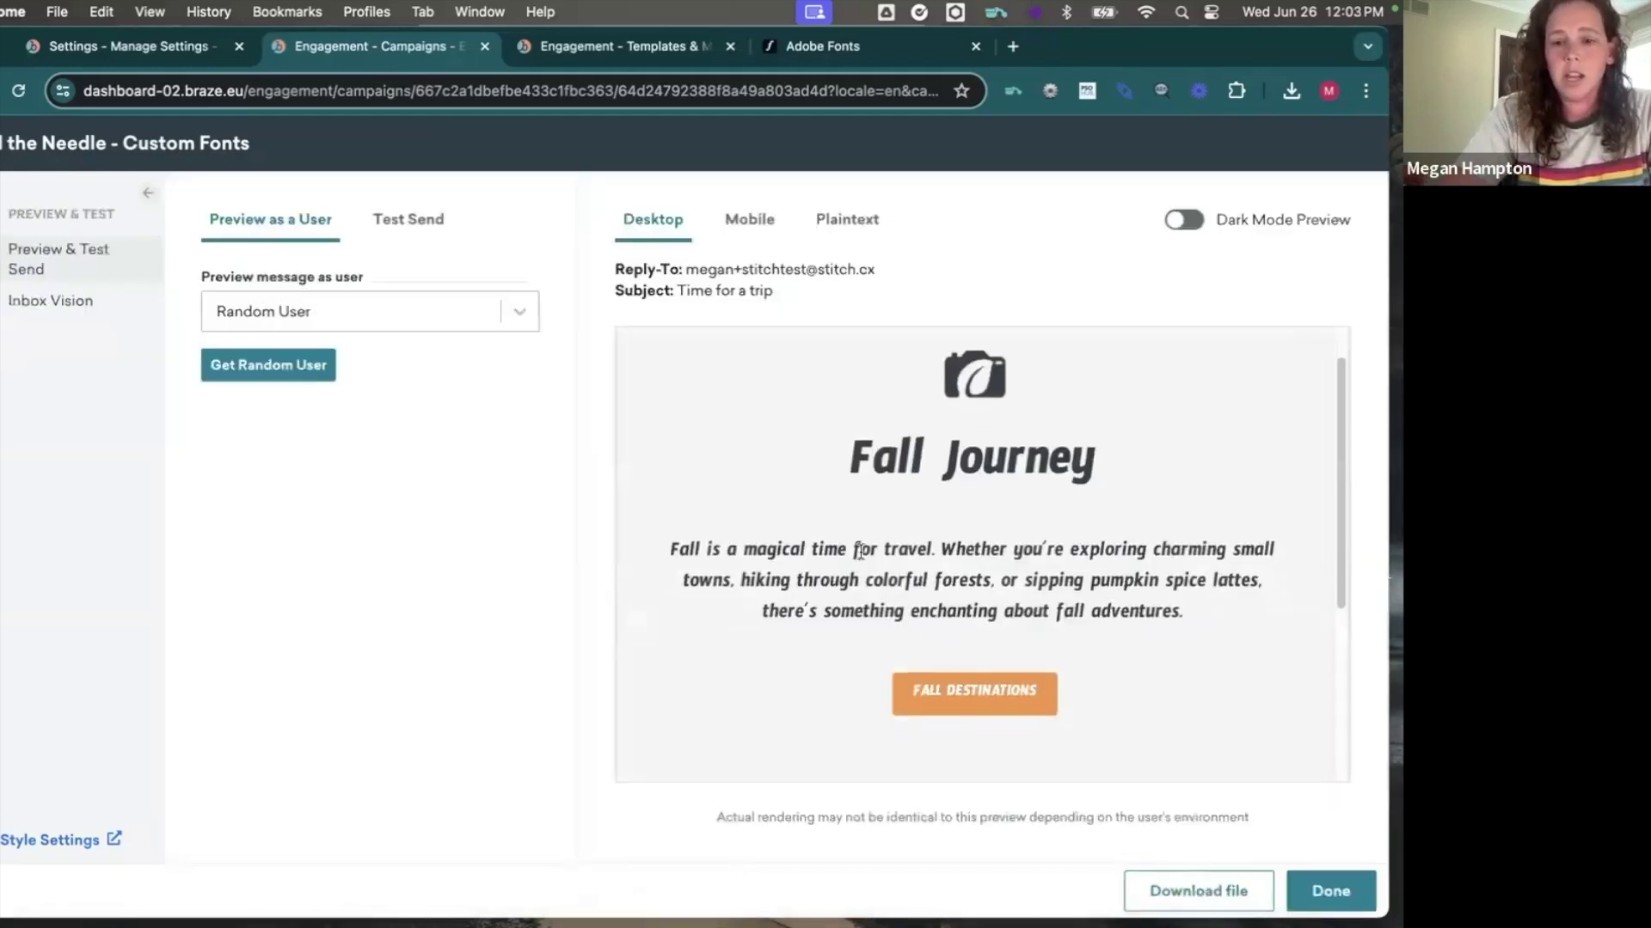
left_click_drag(833, 543, 1029, 609)
right_click(1029, 609)
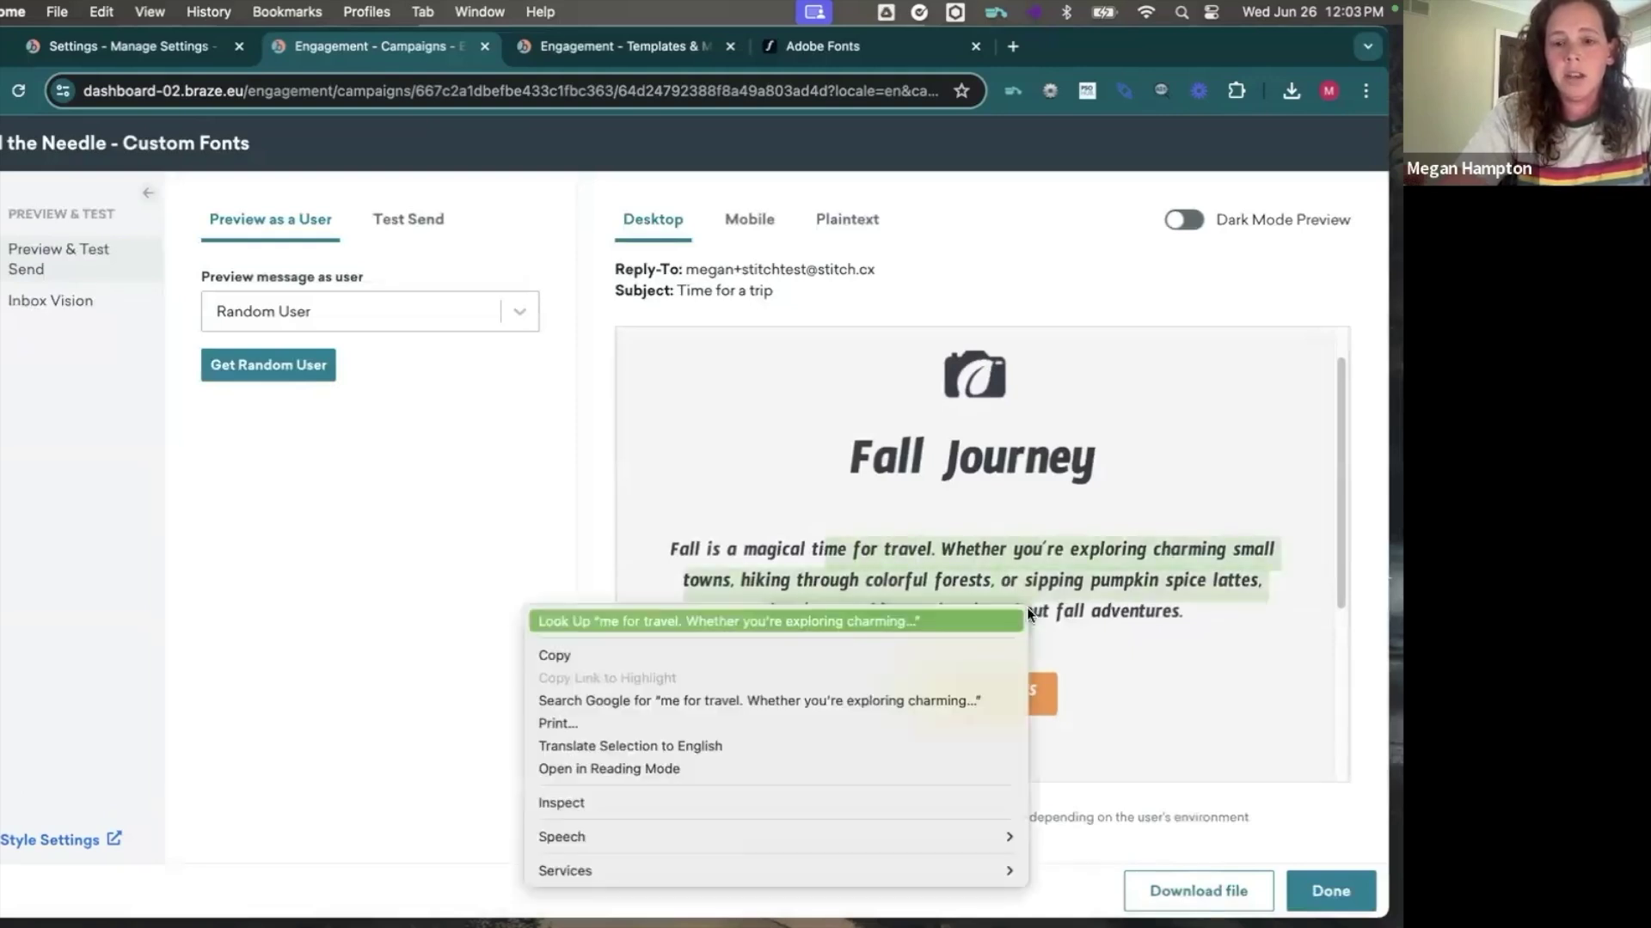
left_click(719, 803)
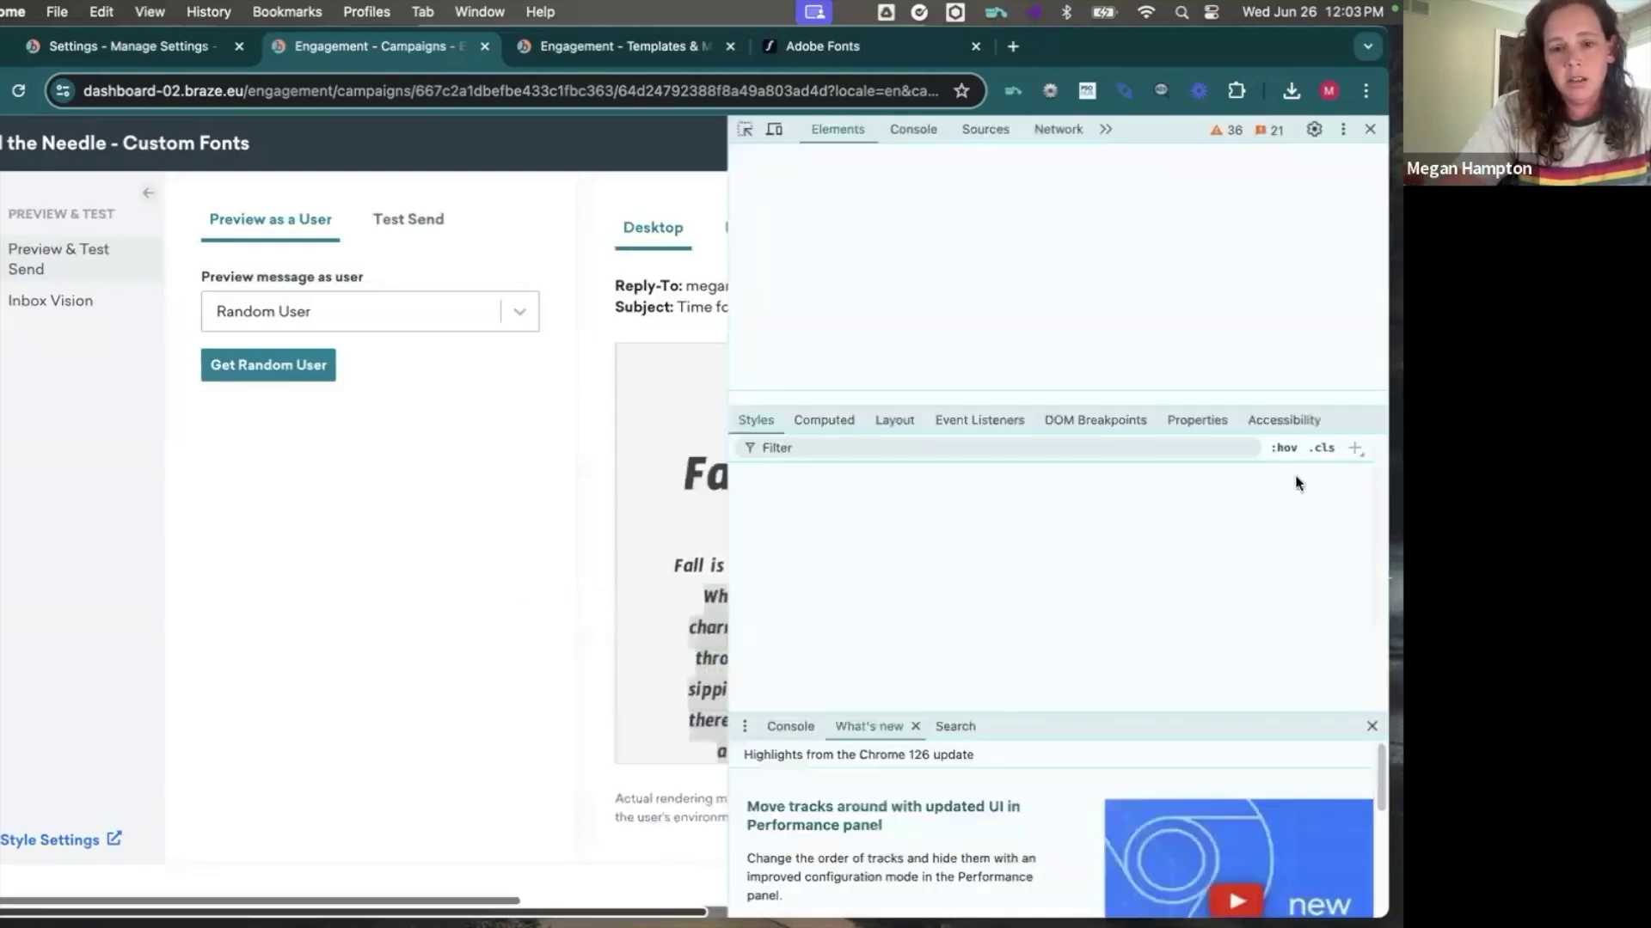
scroll(555, 624, "right", 1)
scroll(576, 568, "down", 2)
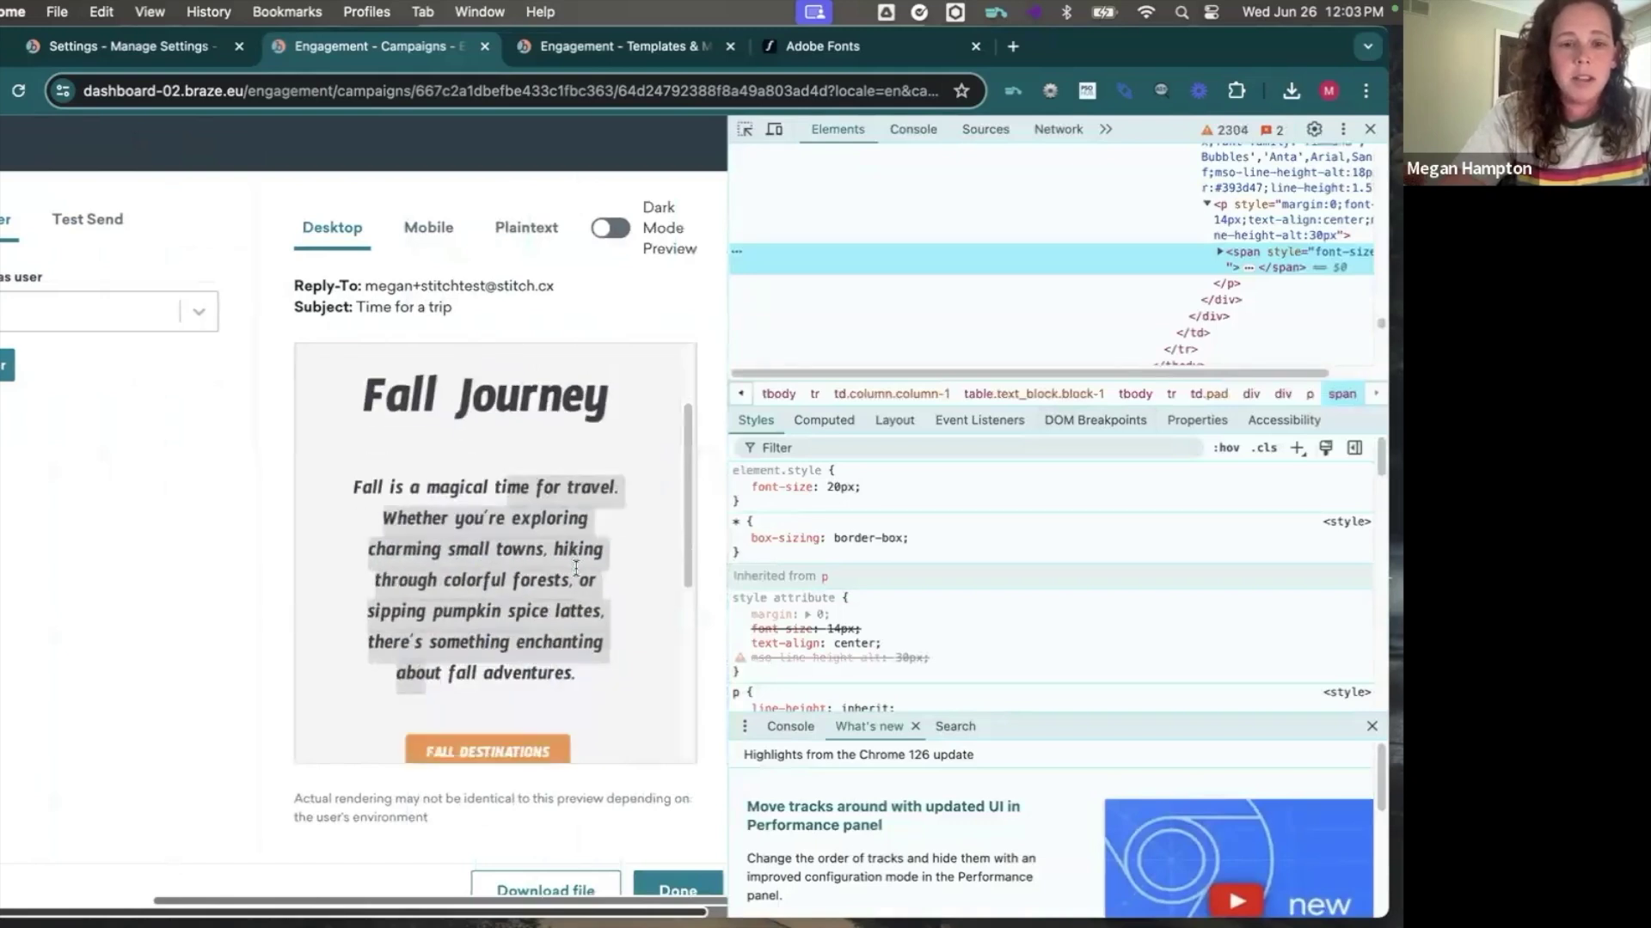
left_click(637, 655)
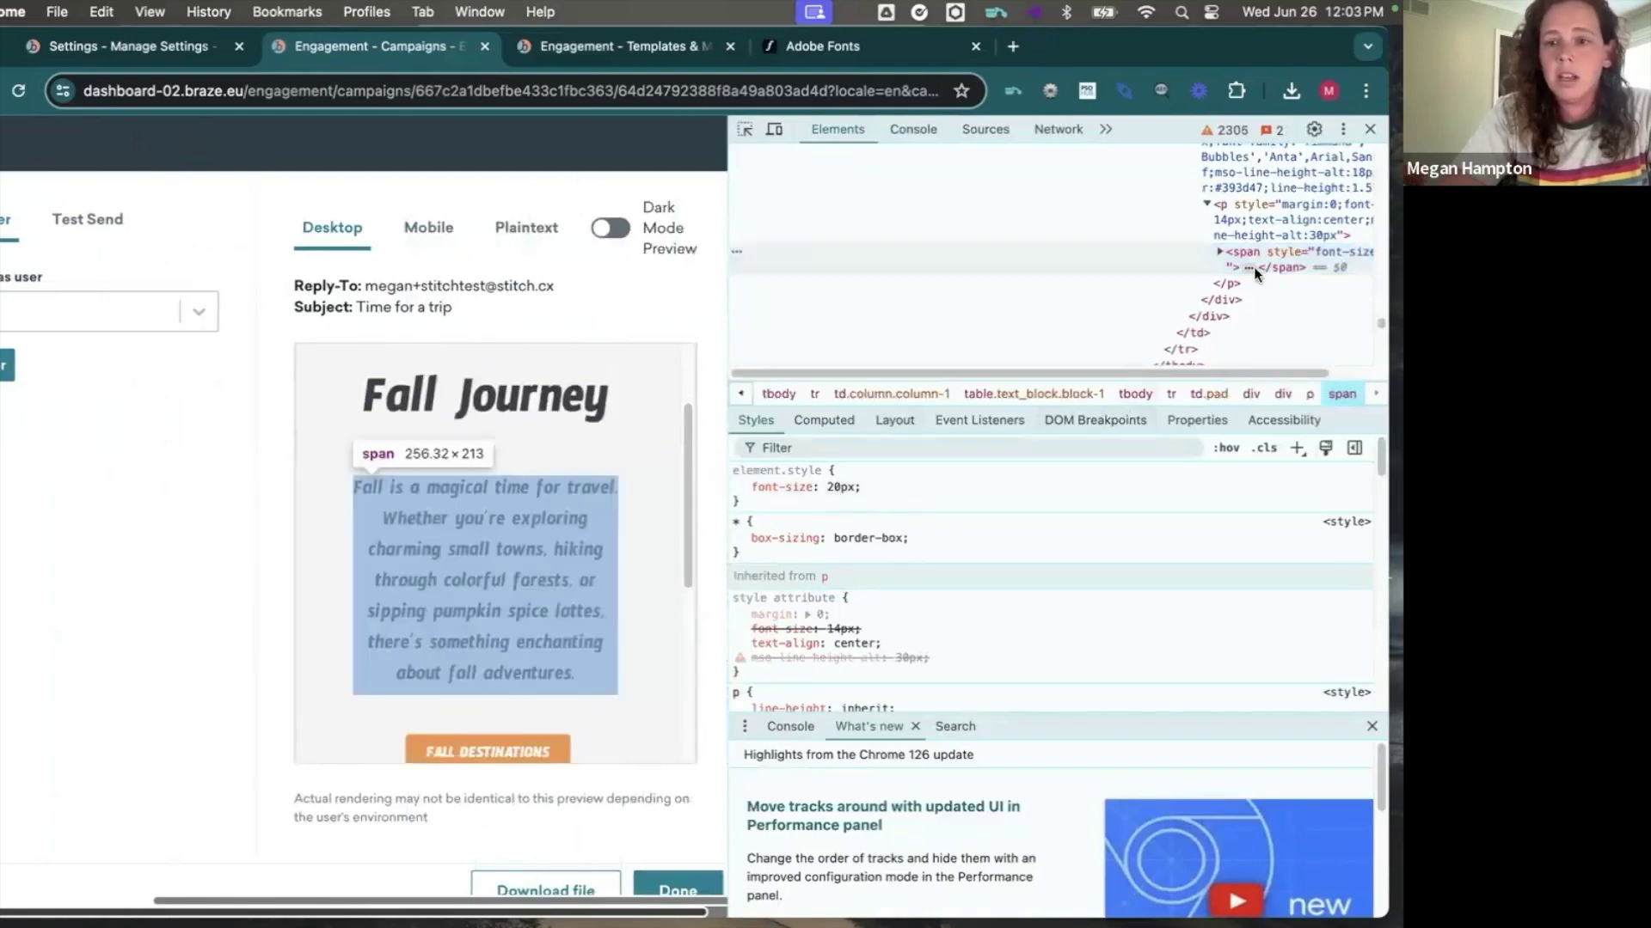
scroll(1257, 249, "up", 1)
left_click(1262, 219)
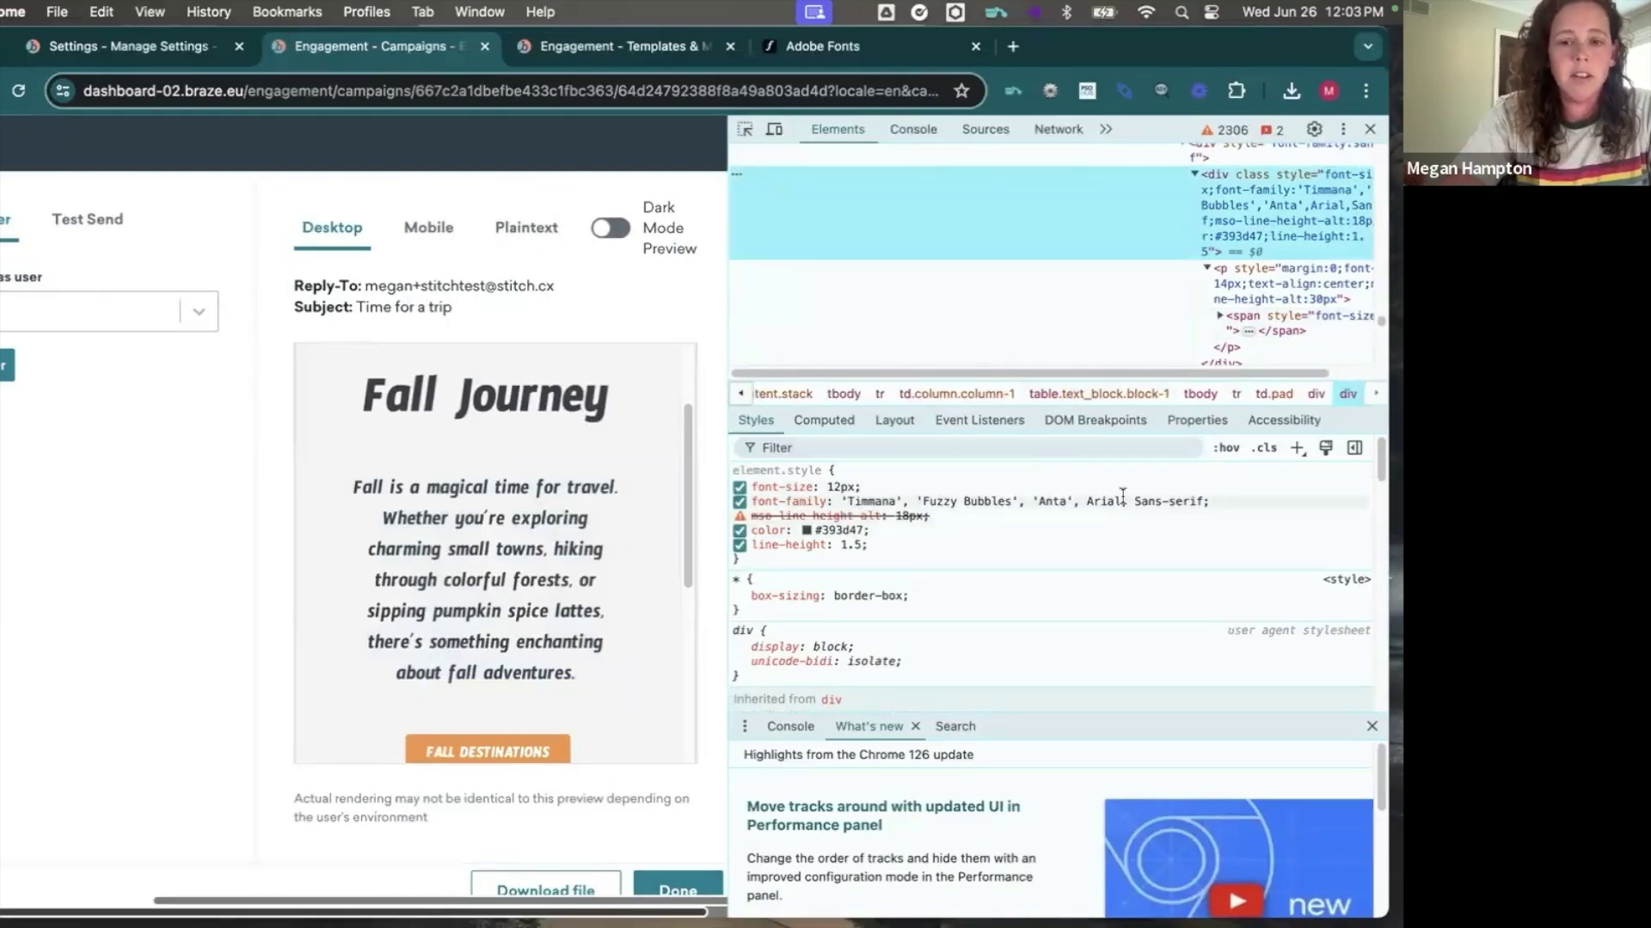
Delete 'Timmana' and 'Fuzzy Bubbles' from the div's font-family so Anta renders, then close DevTools
left_click(909, 501)
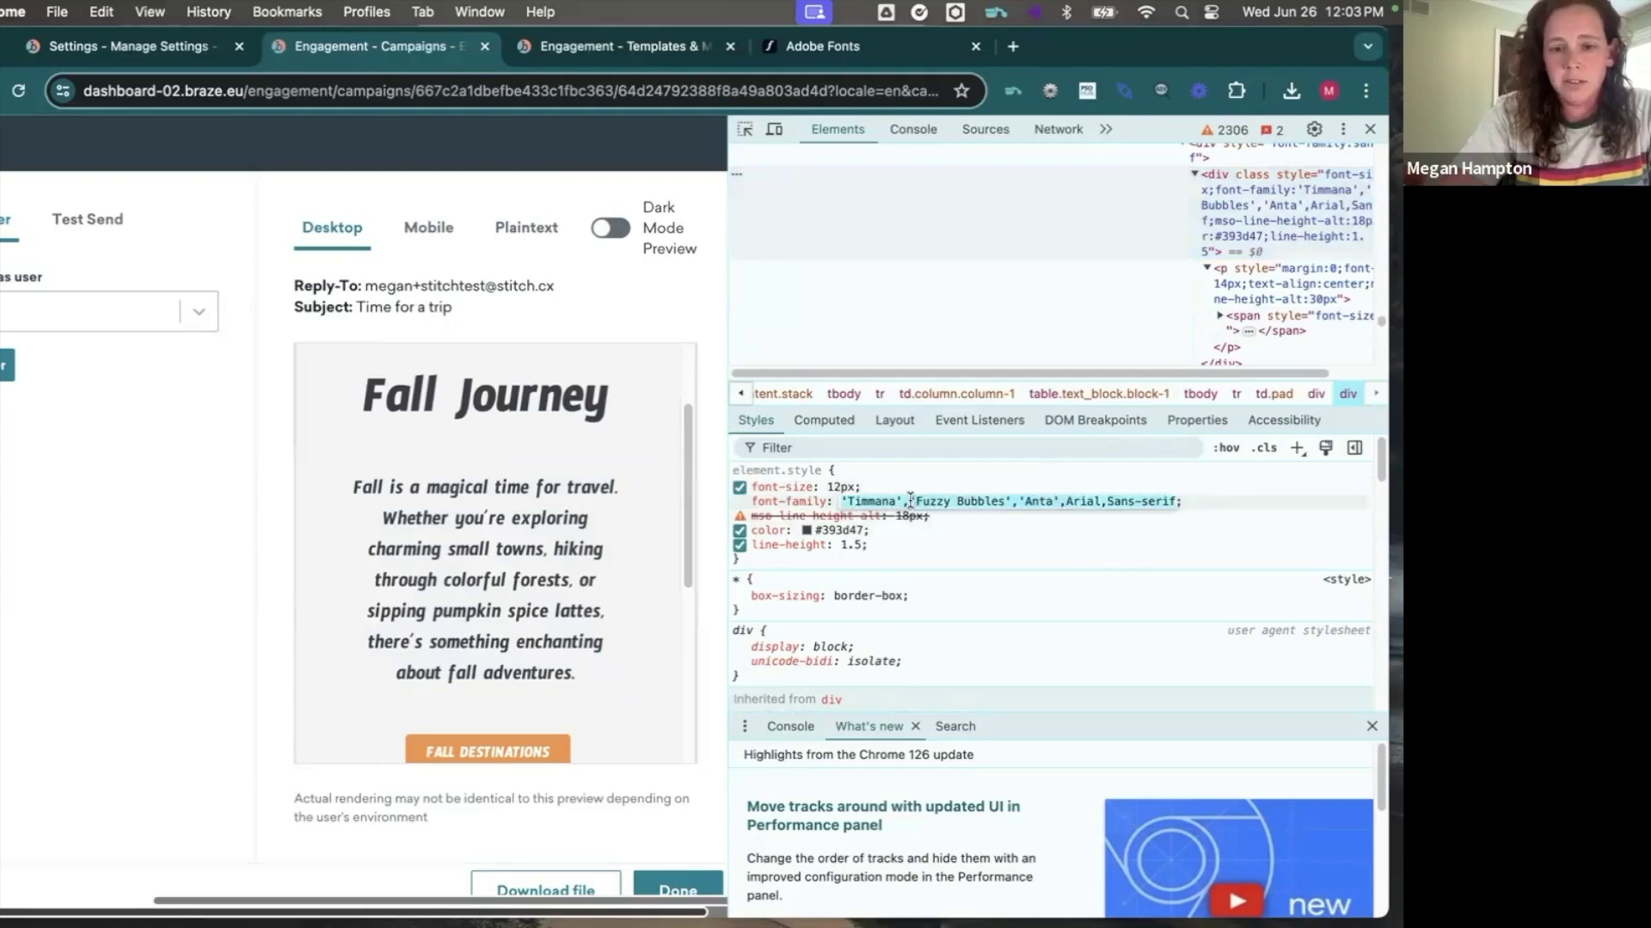
left_click_drag(904, 501, 839, 501)
key("BackSpace")
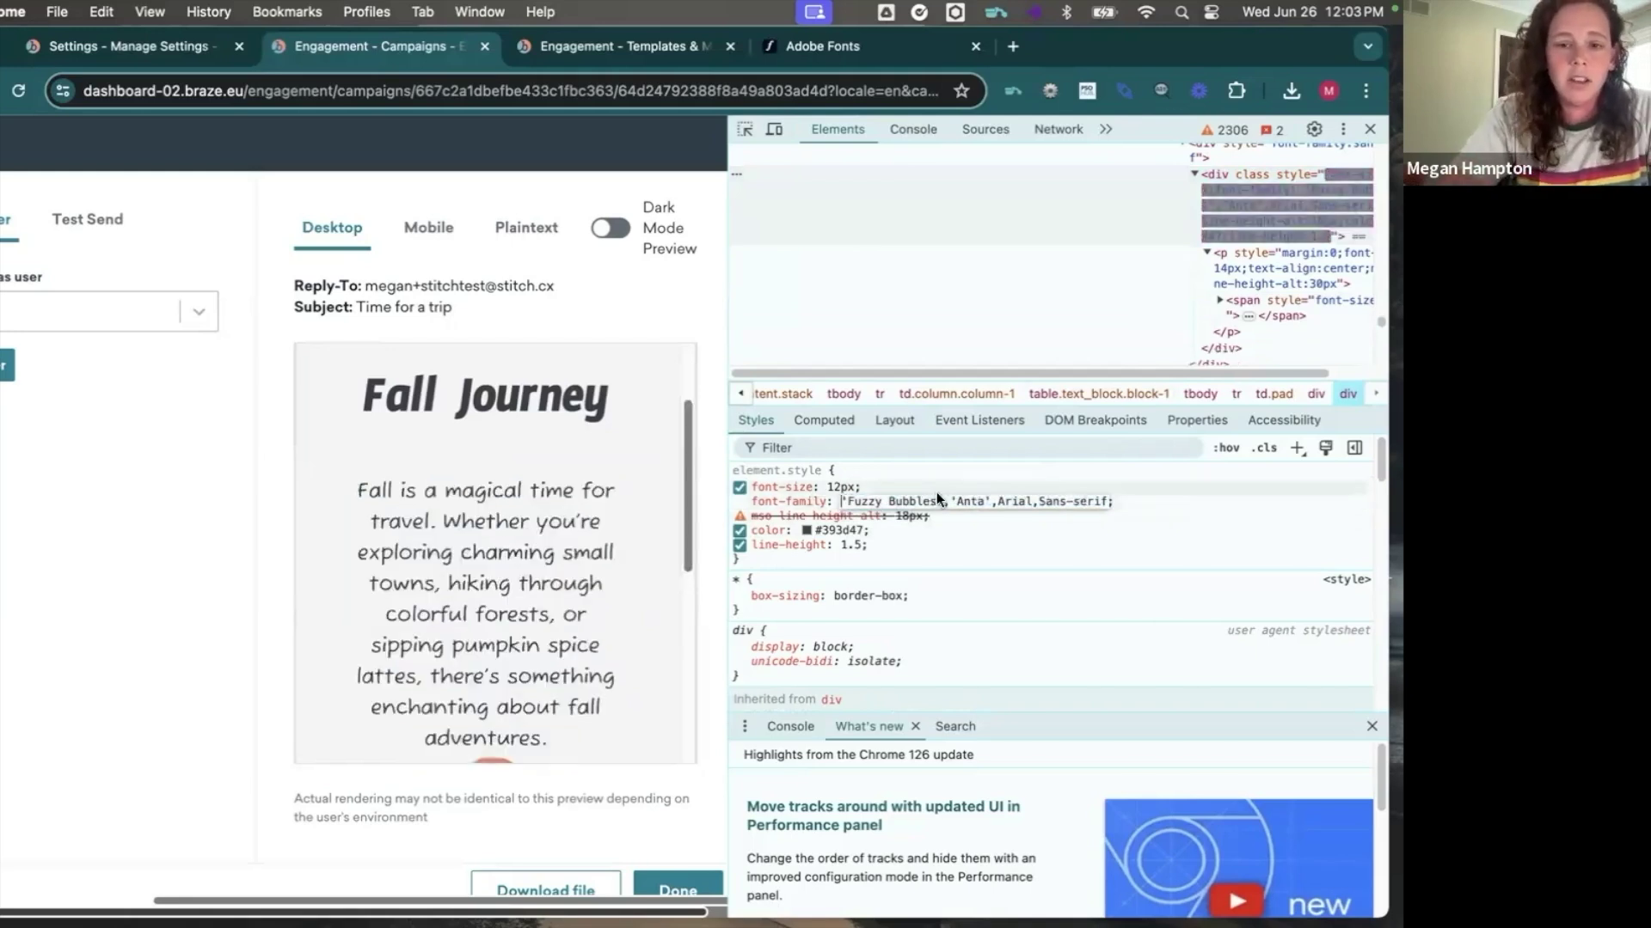
left_click_drag(949, 501, 842, 503)
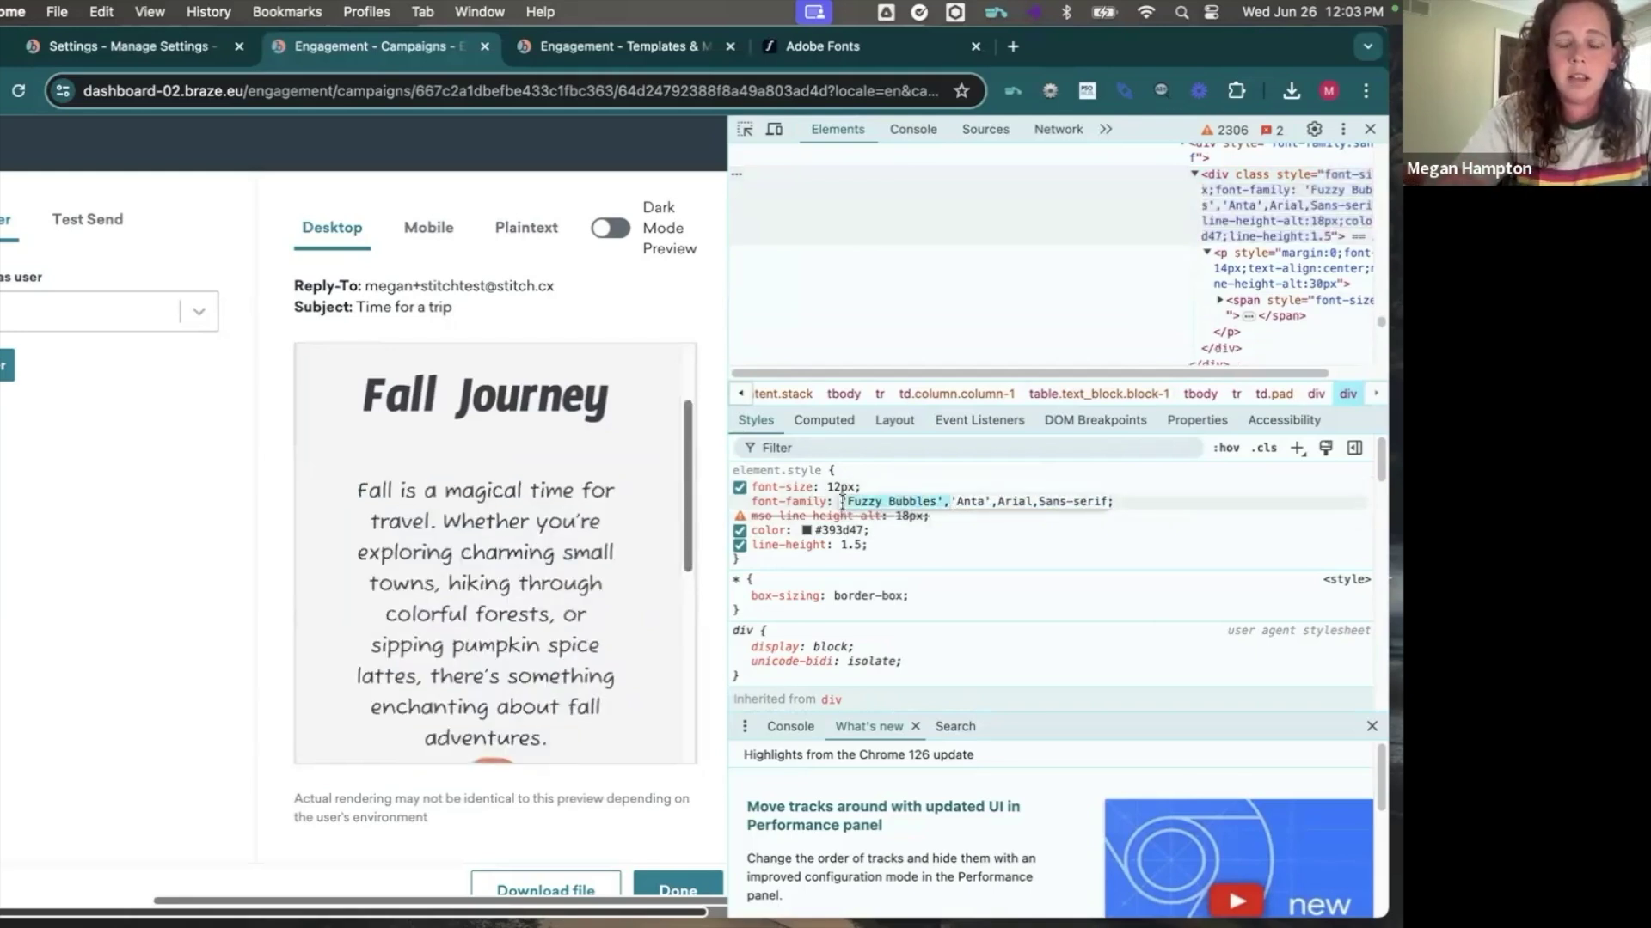
key("BackSpace")
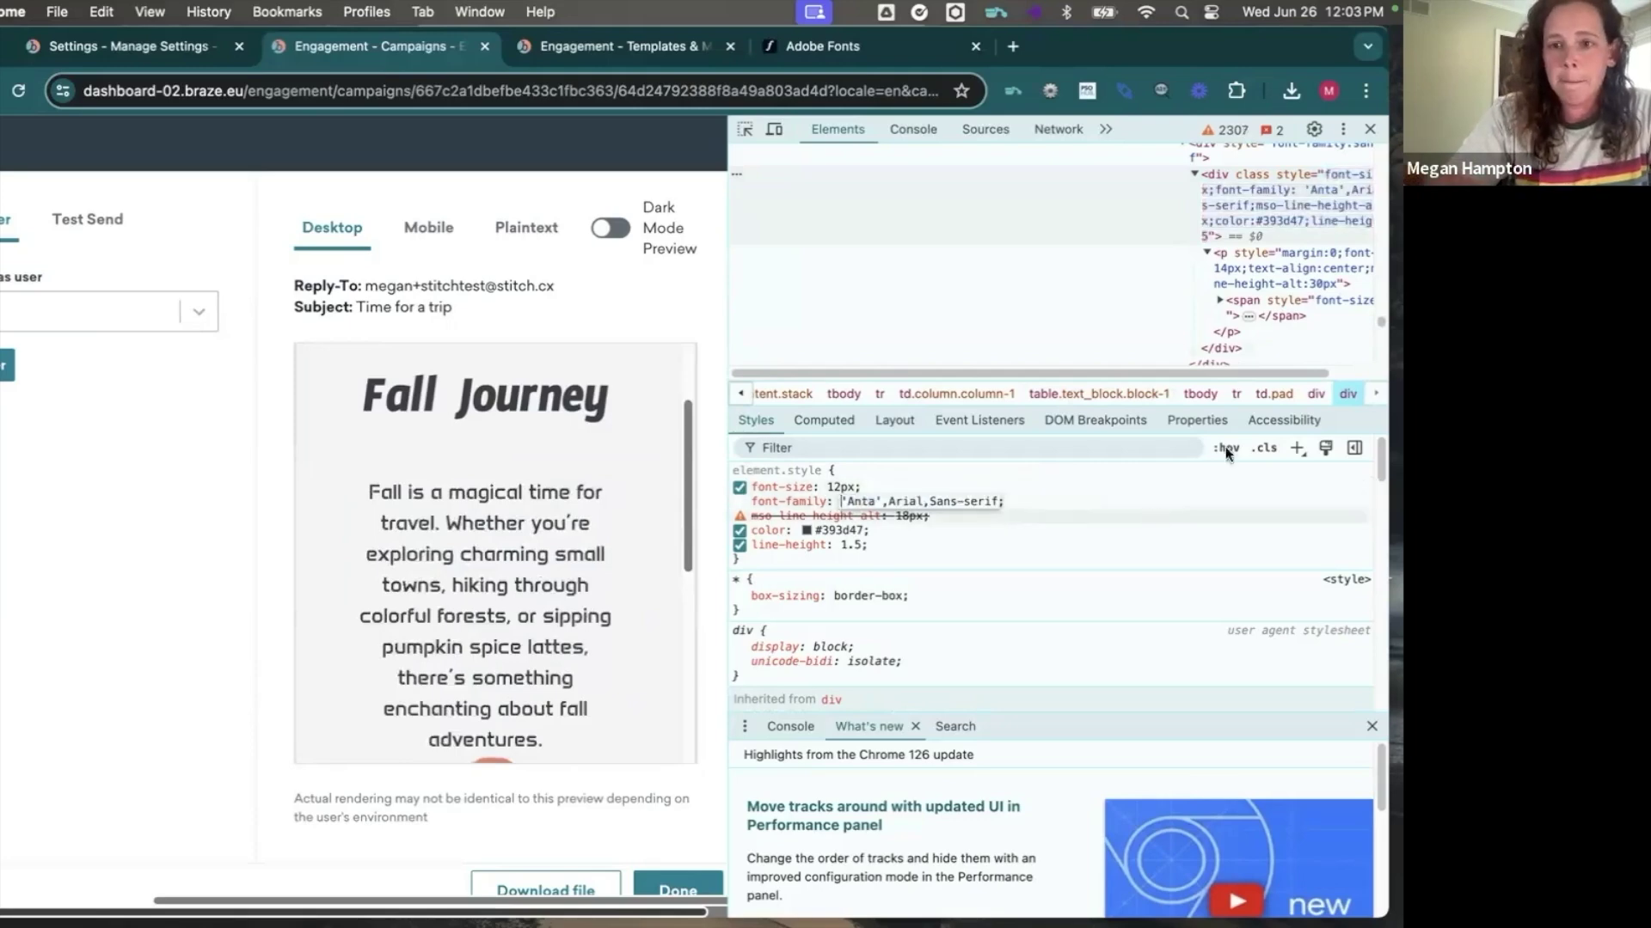
left_click(1370, 129)
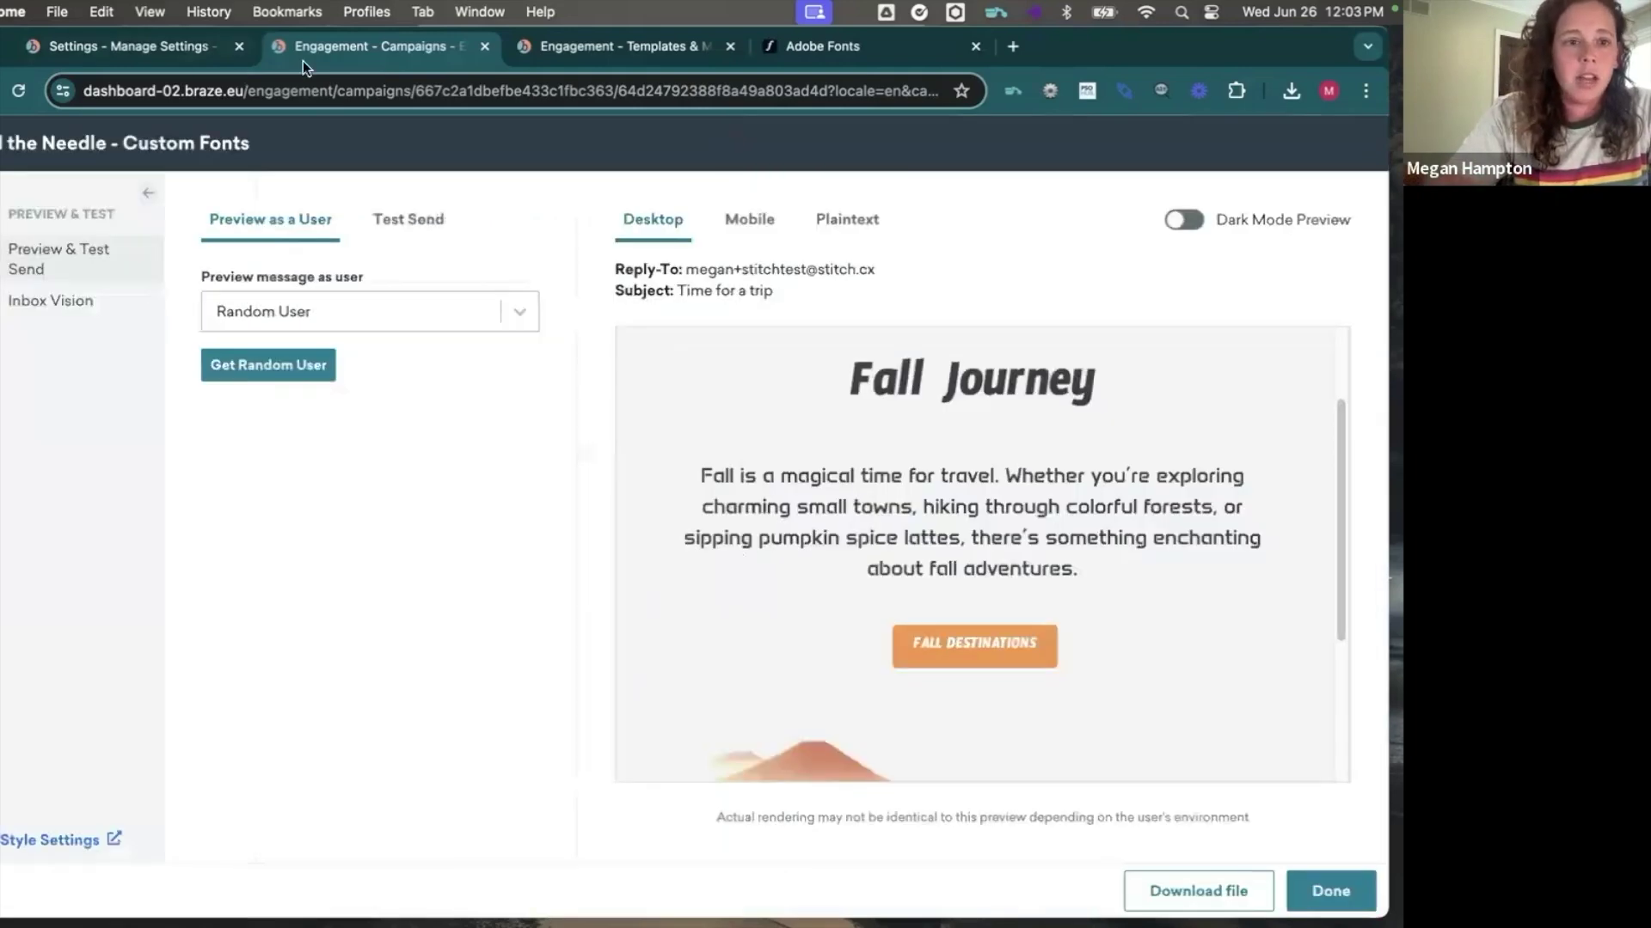
Review the Fallback Fonts in the email style settings before returning to the preview
left_click(148, 51)
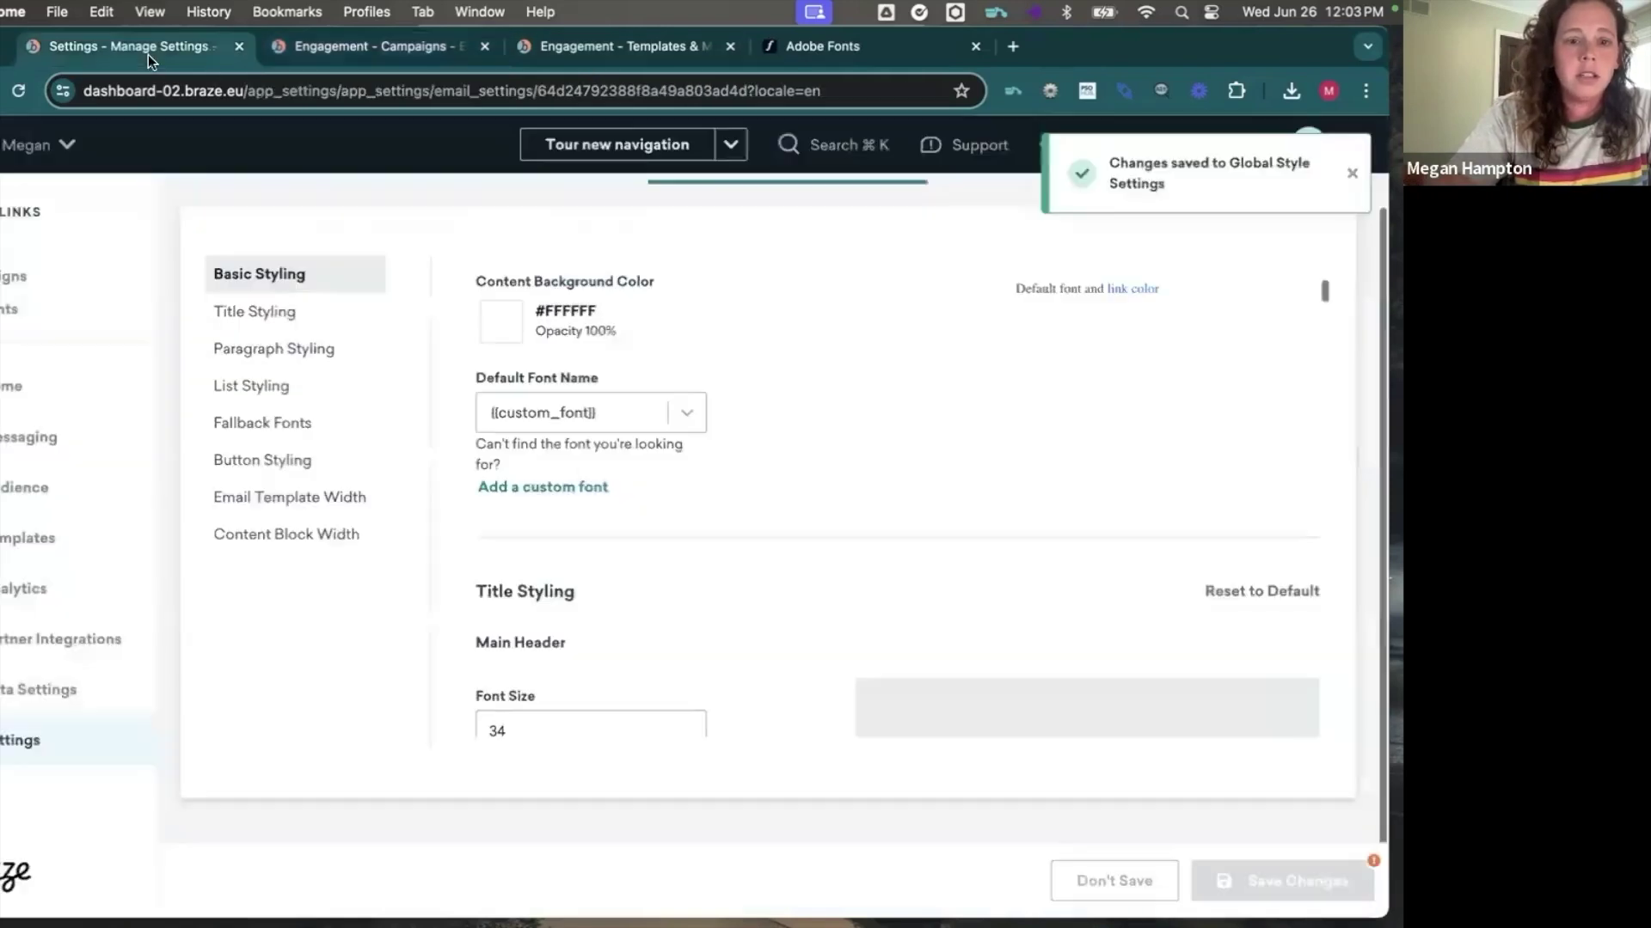
left_click(283, 439)
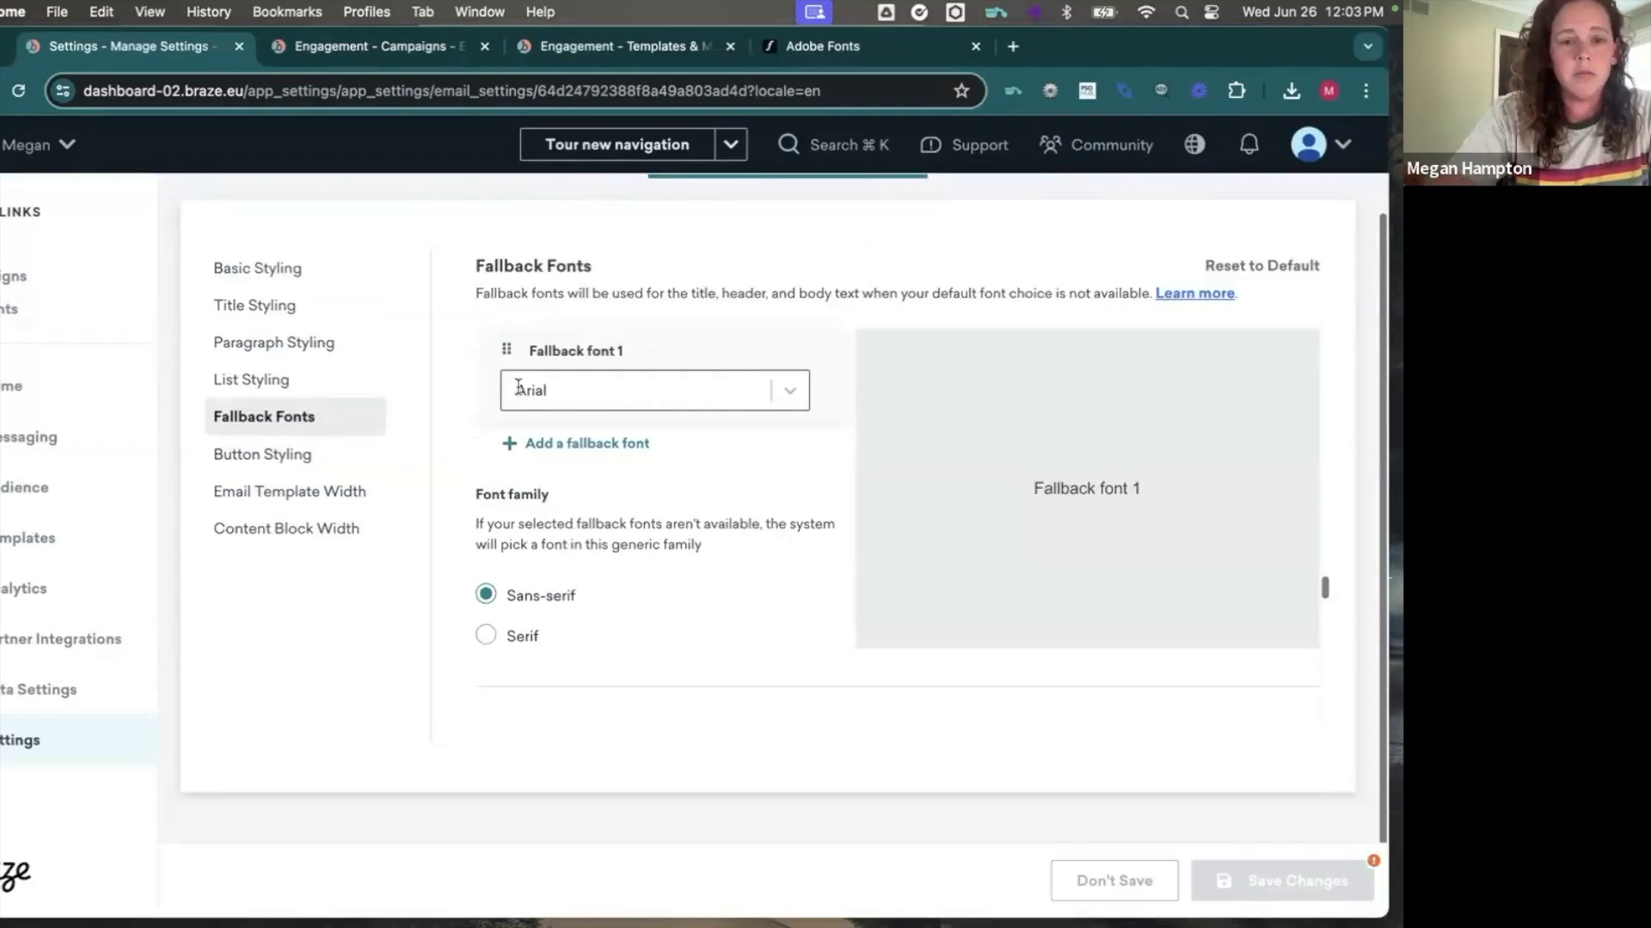
left_click(323, 48)
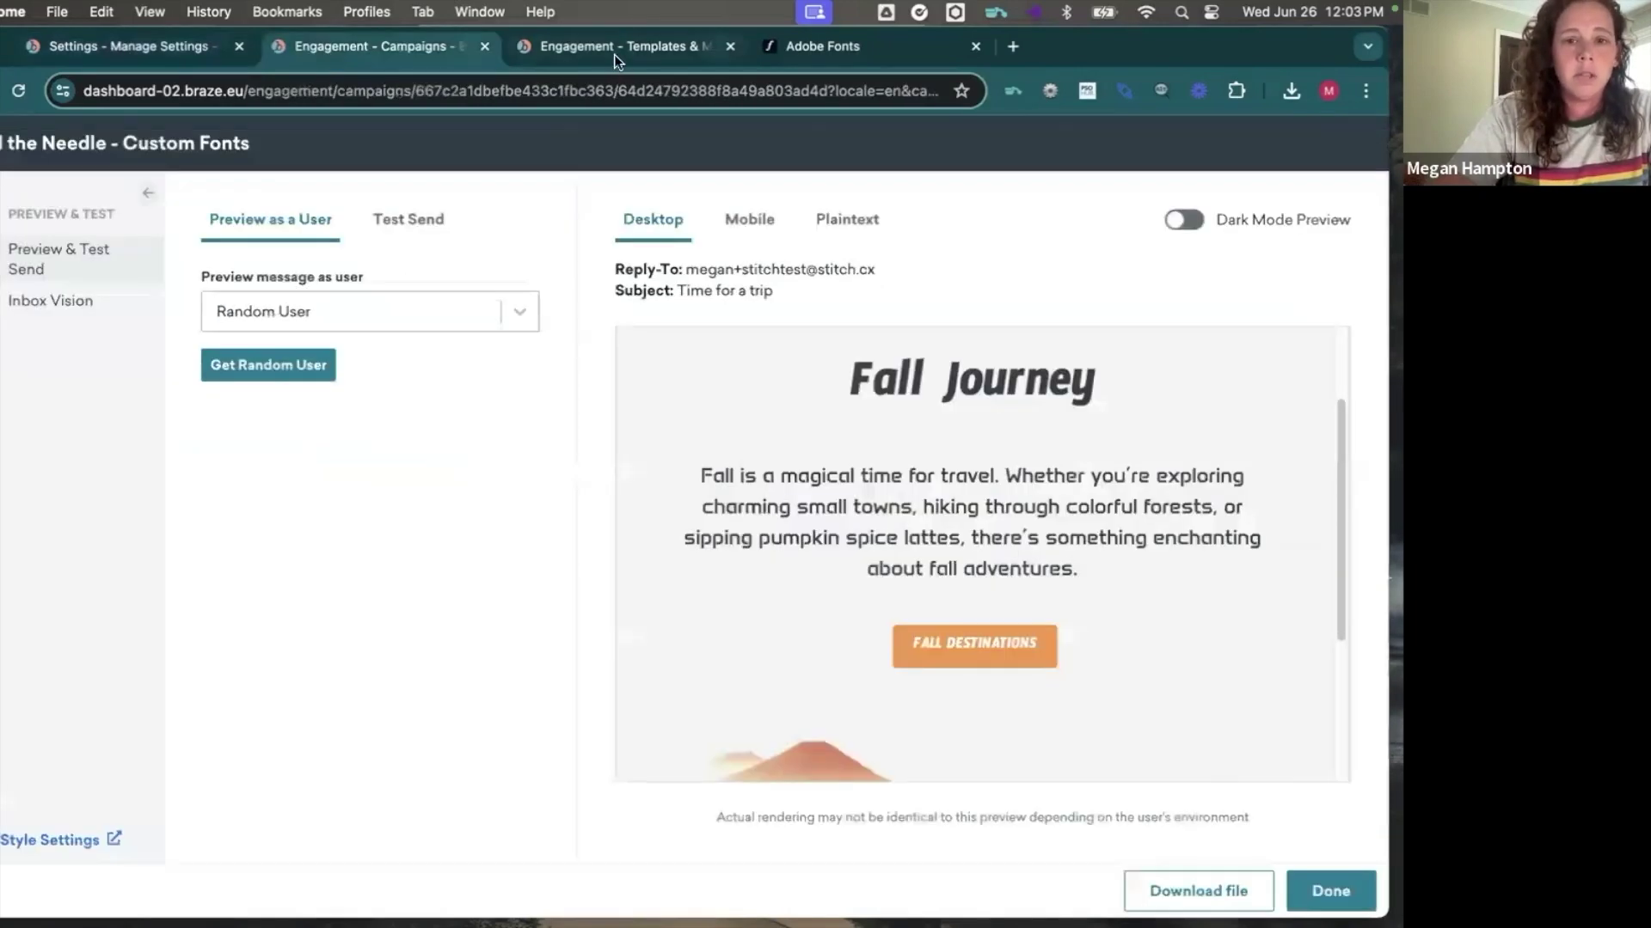
Append 'Helvetica' to the custom_font block's font list and relaunch the content block
left_click(614, 54)
scroll(575, 729, "down", 4)
left_click(642, 659)
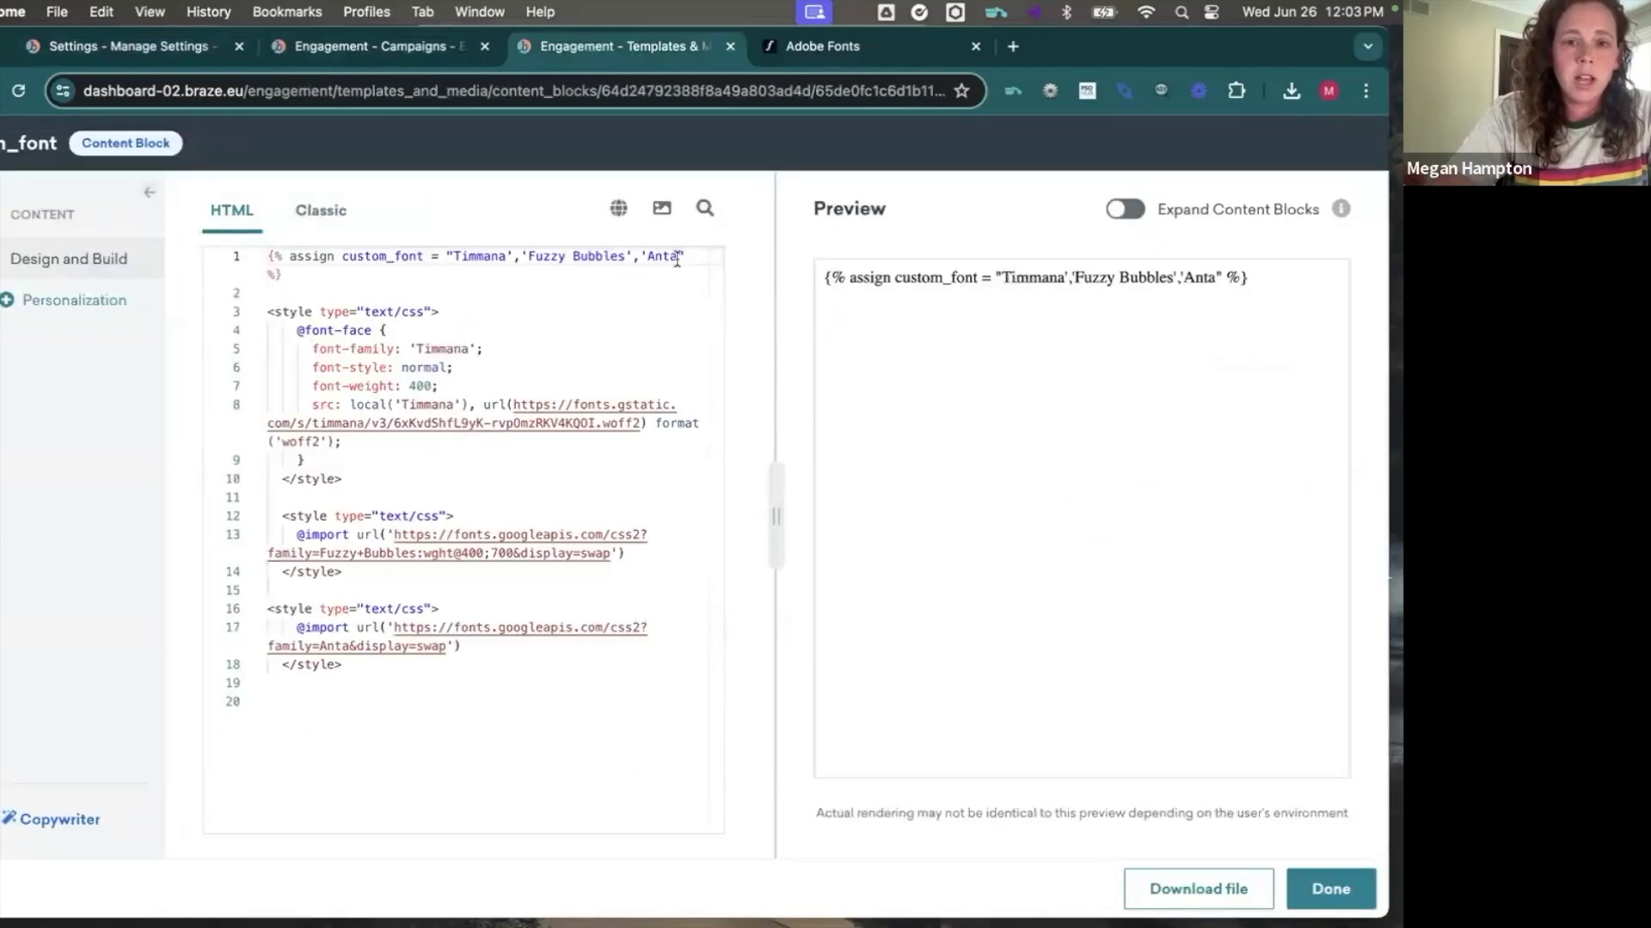
left_click(688, 290)
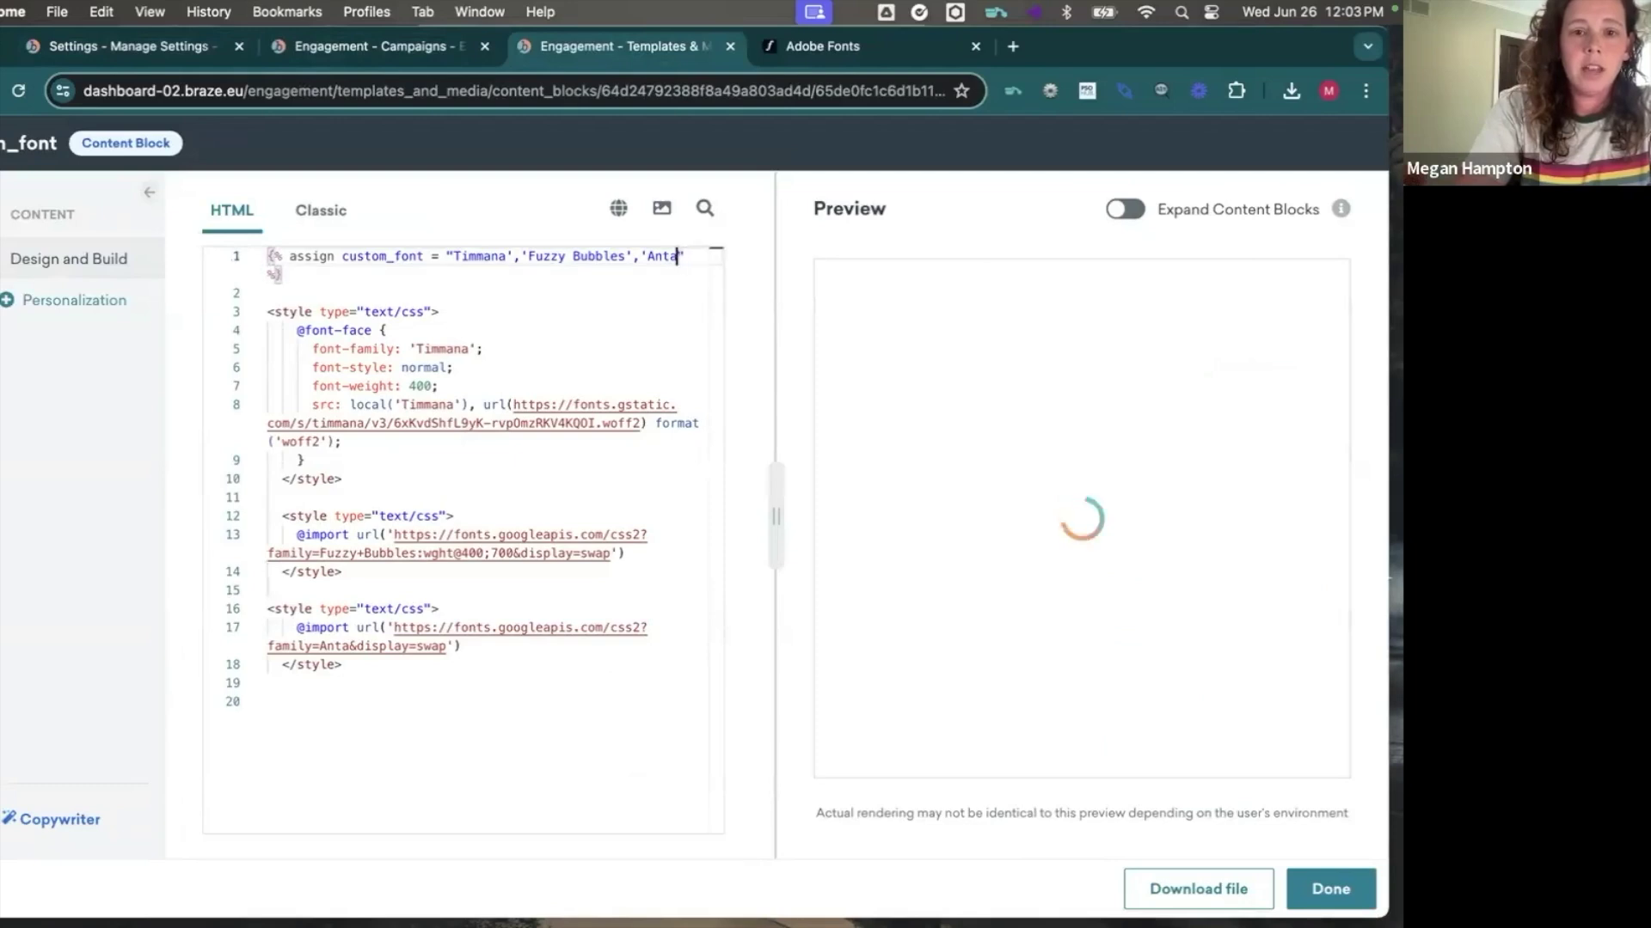
type("', ")
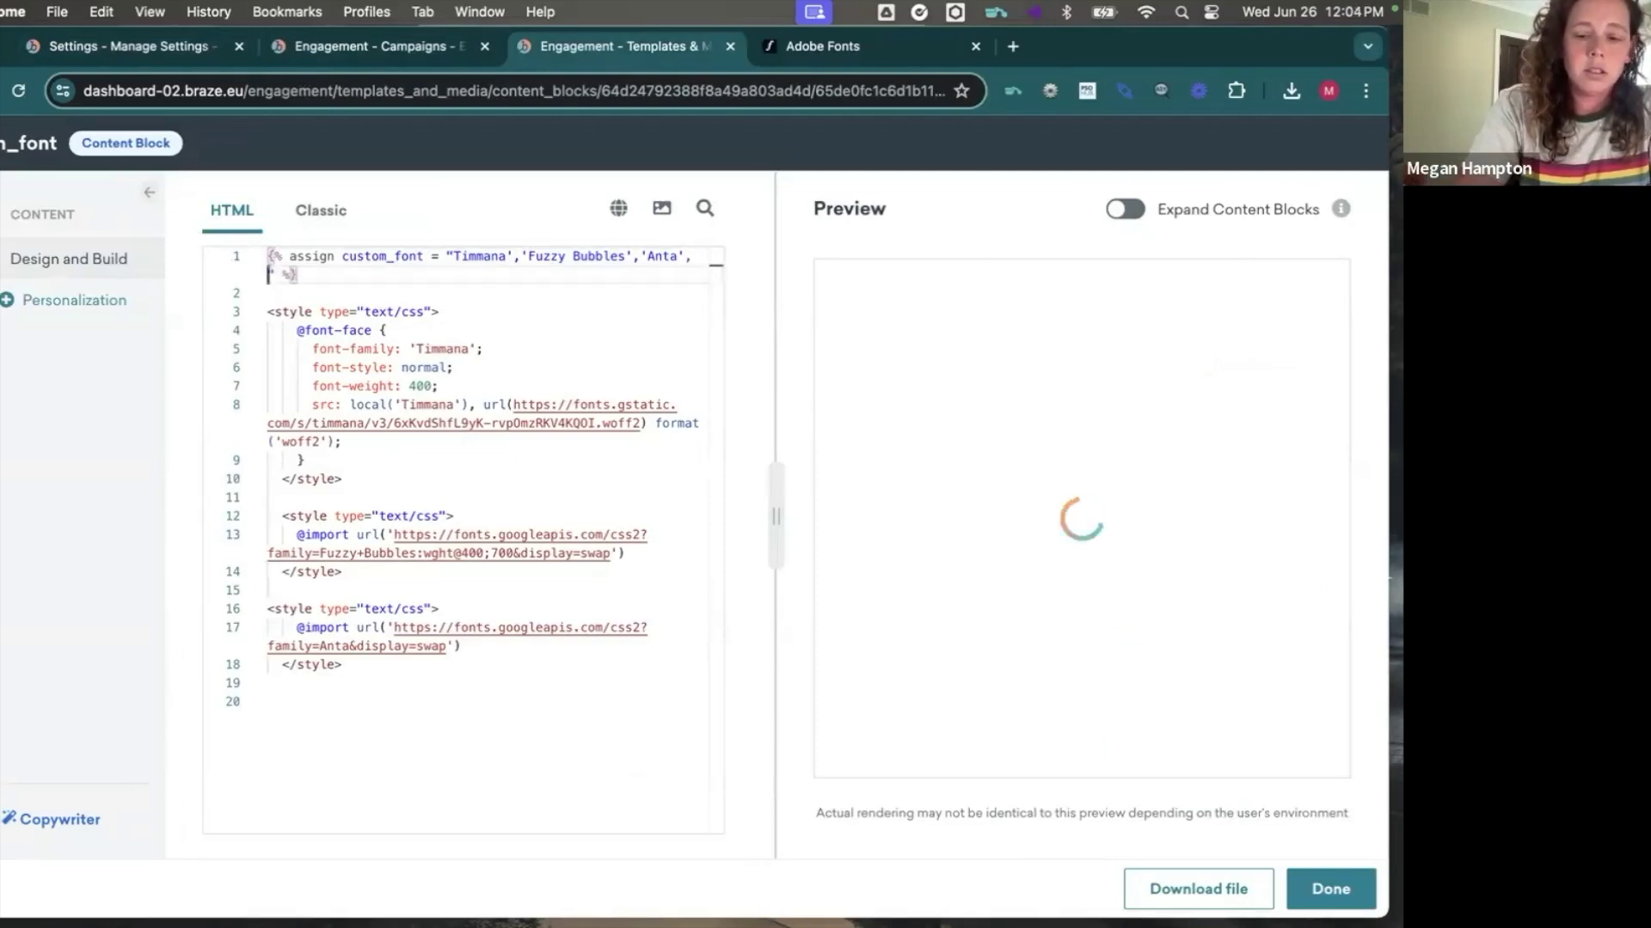
type("'Helveti")
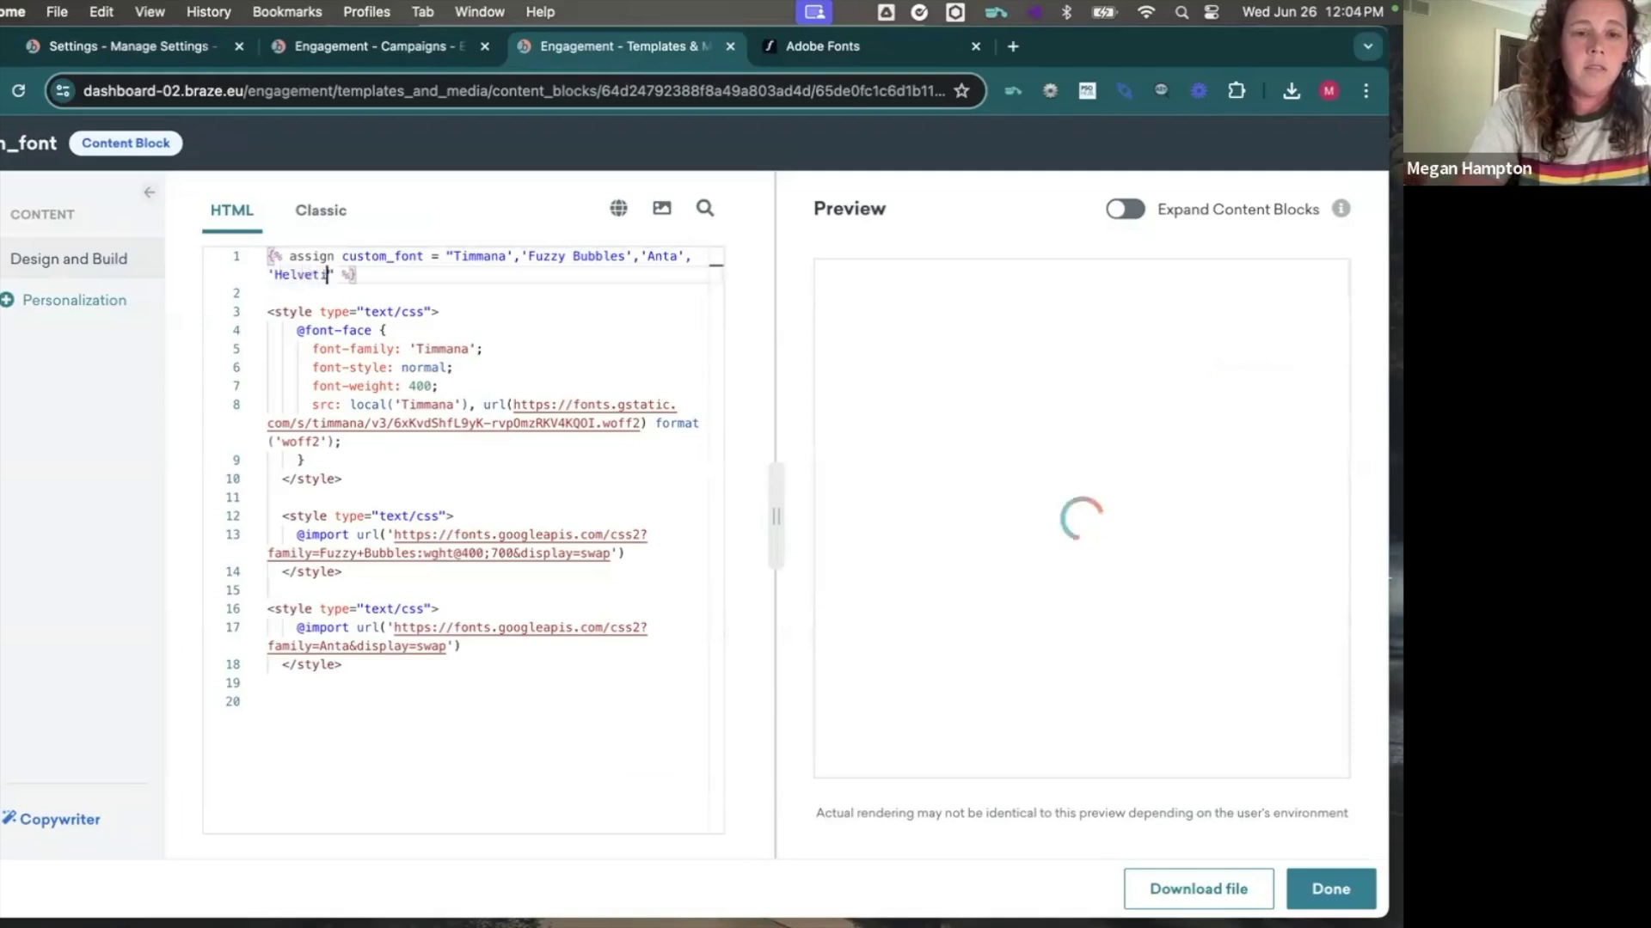
type("ca")
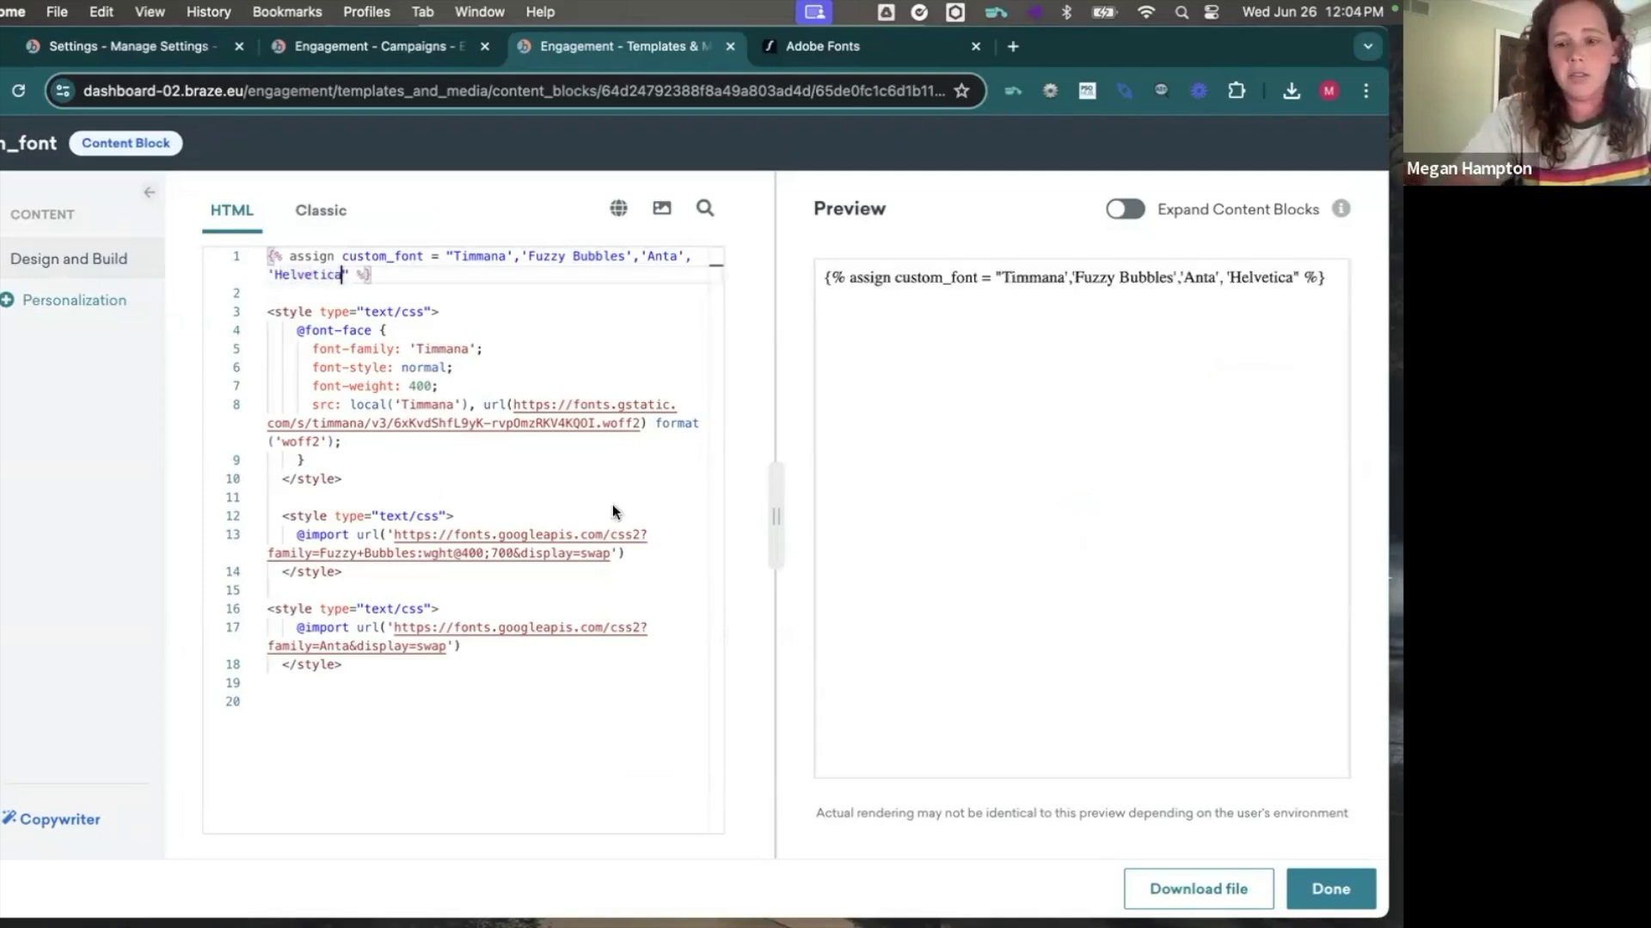
left_click(1330, 889)
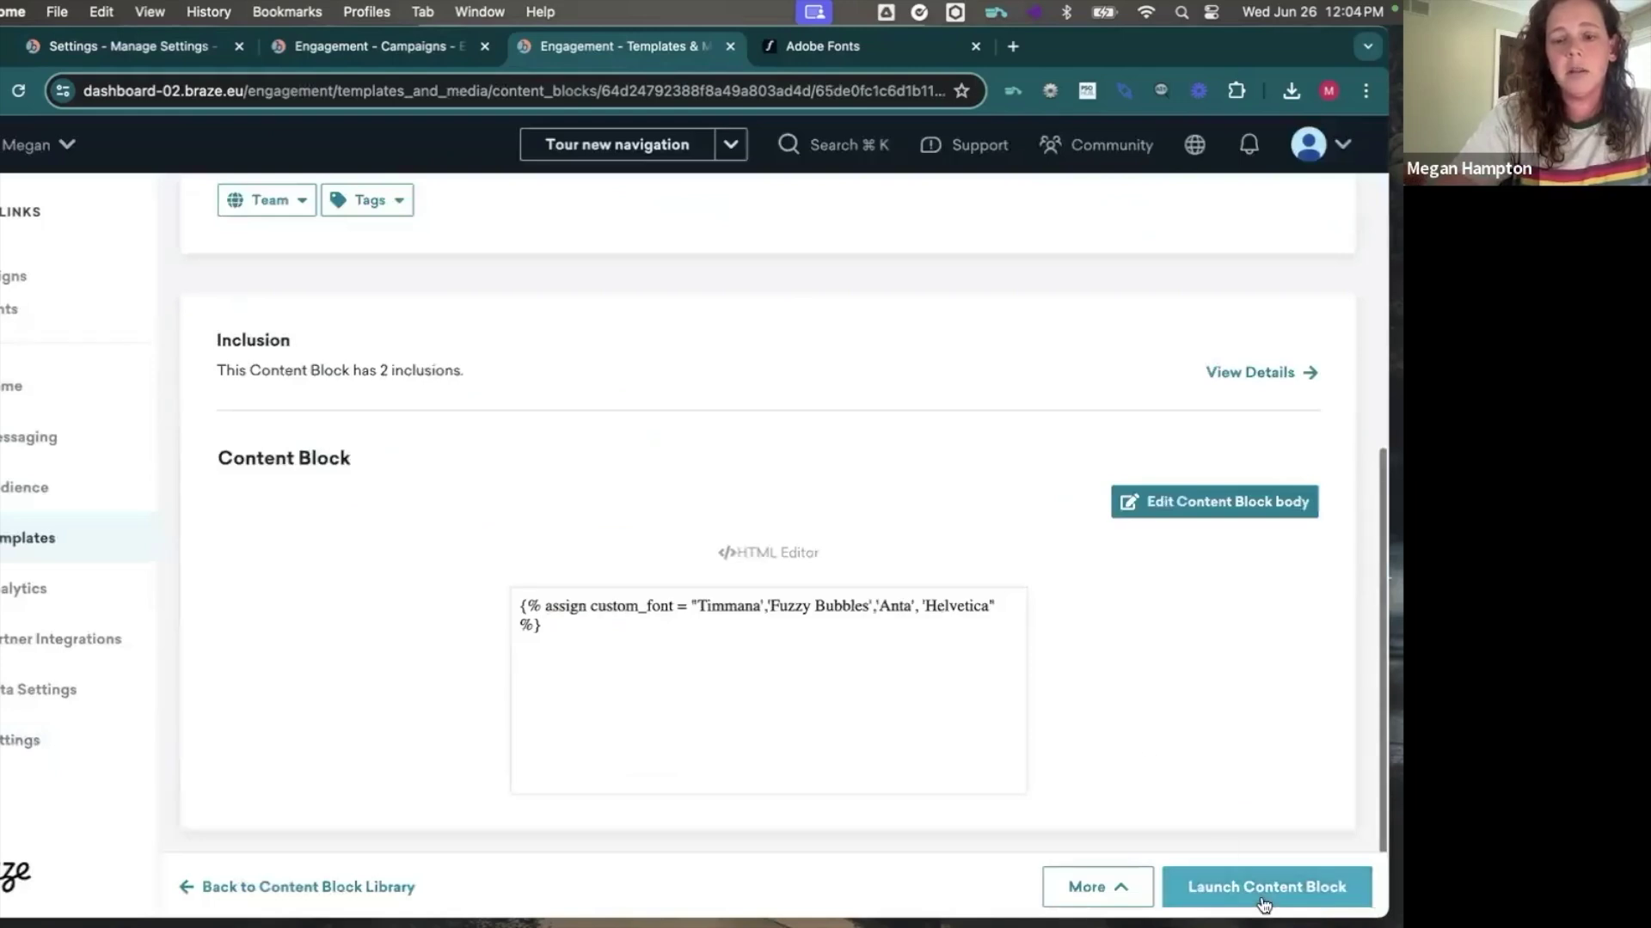
left_click(1264, 902)
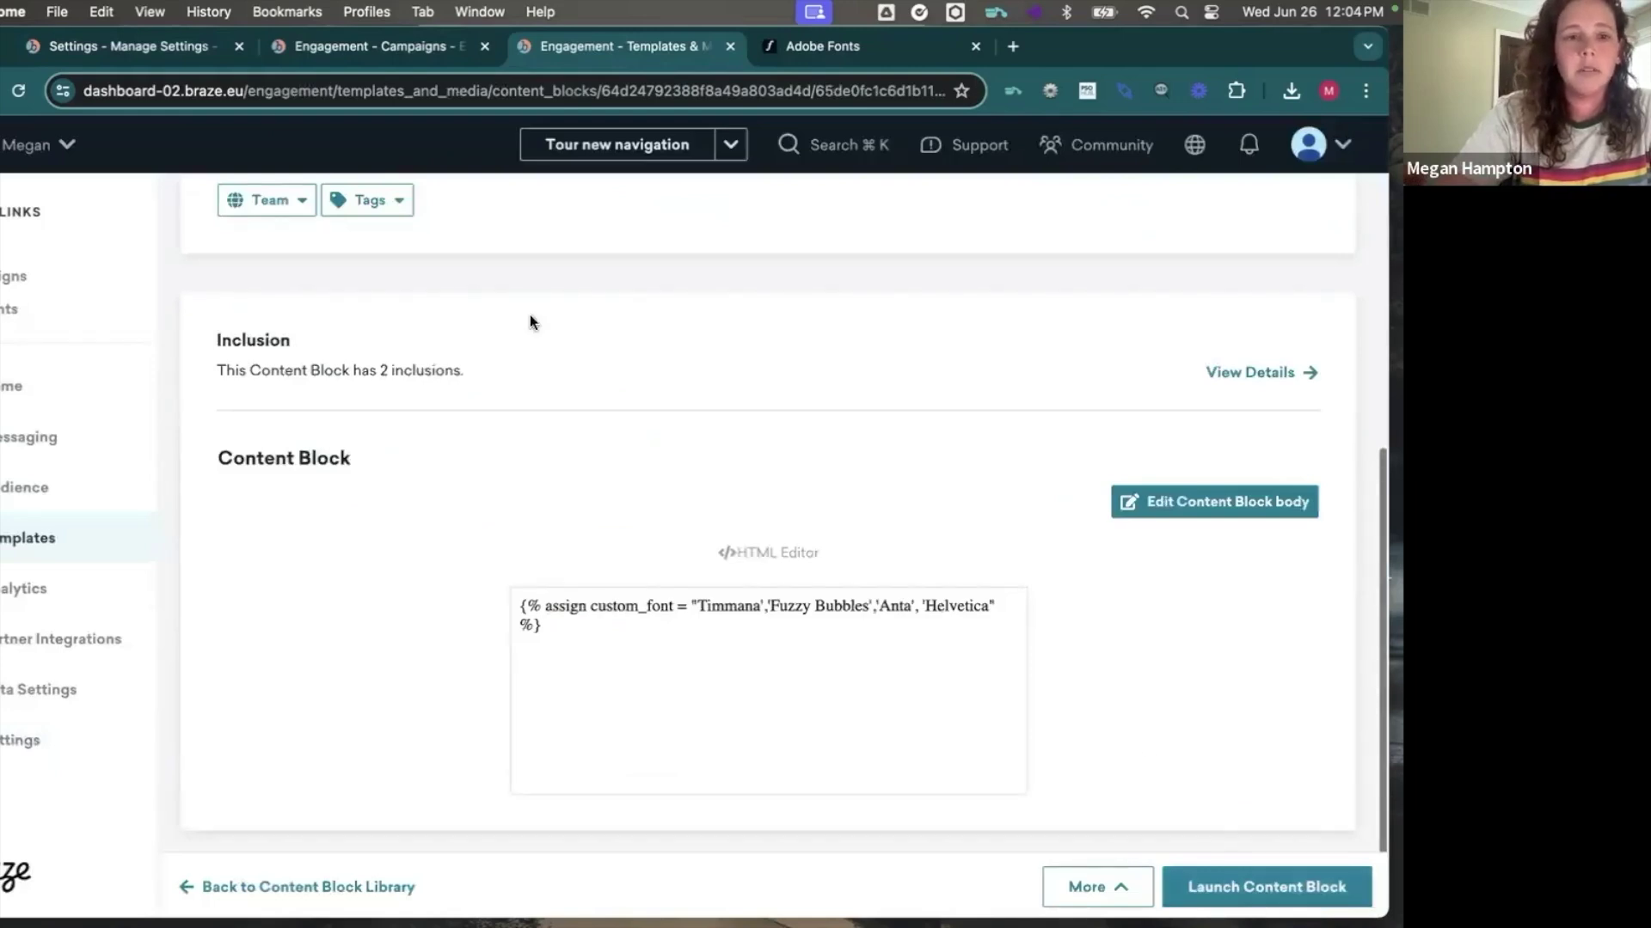
left_click(320, 47)
Inspect the preview paragraph's outer div to confirm Helvetica is in the font stack
left_click(7, 283)
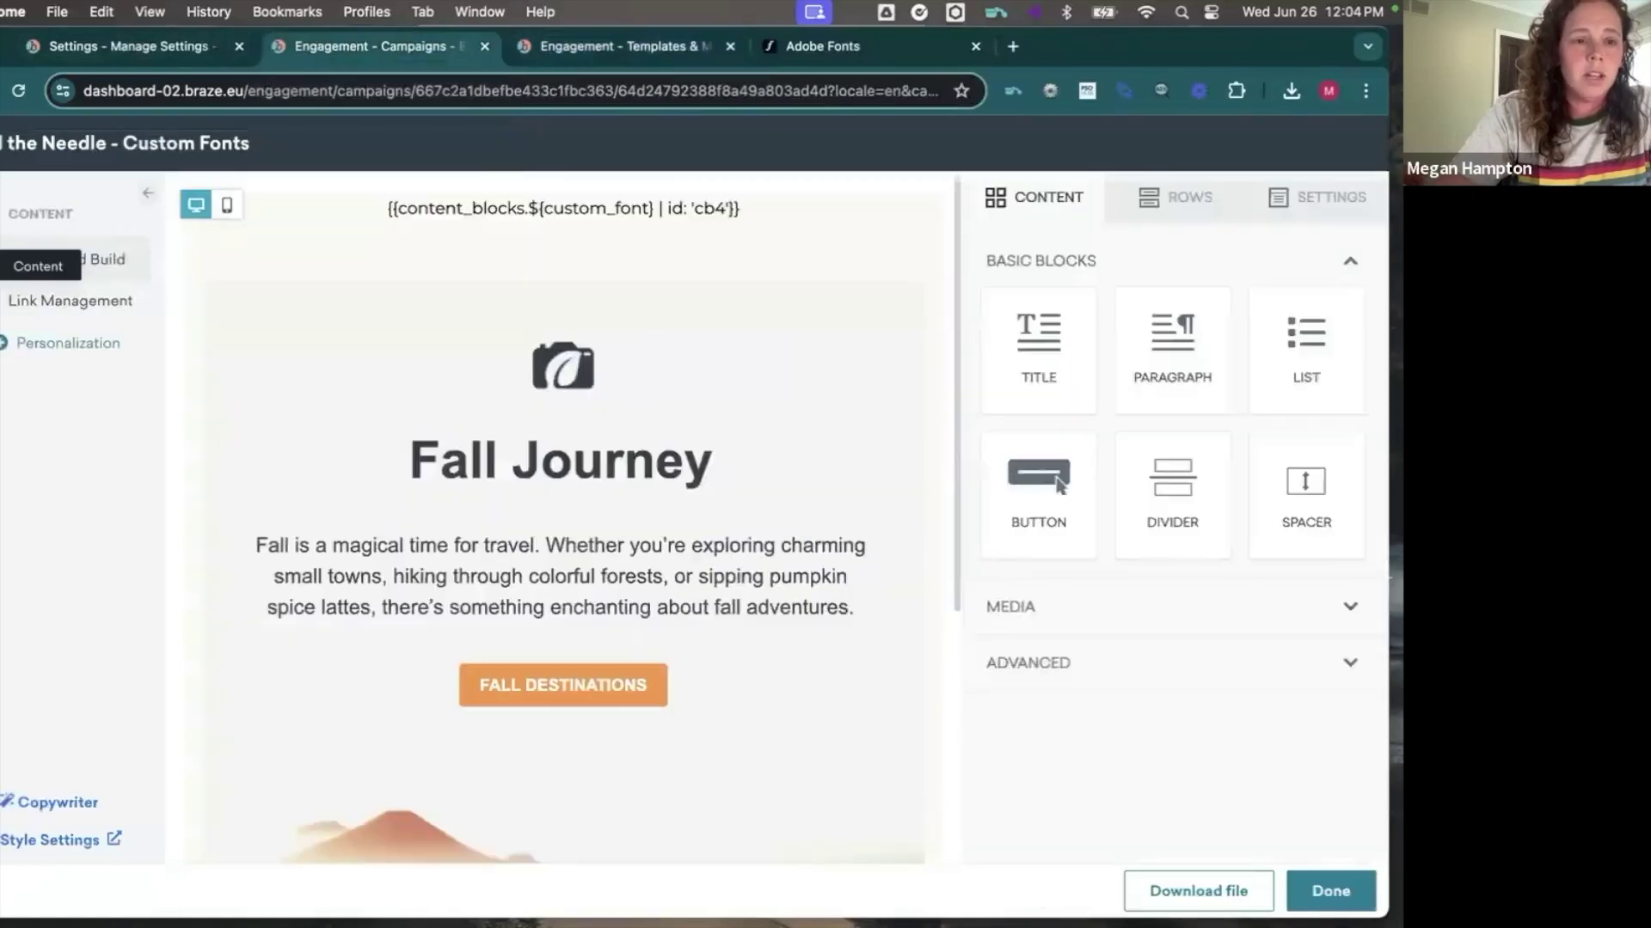
left_click(7, 344)
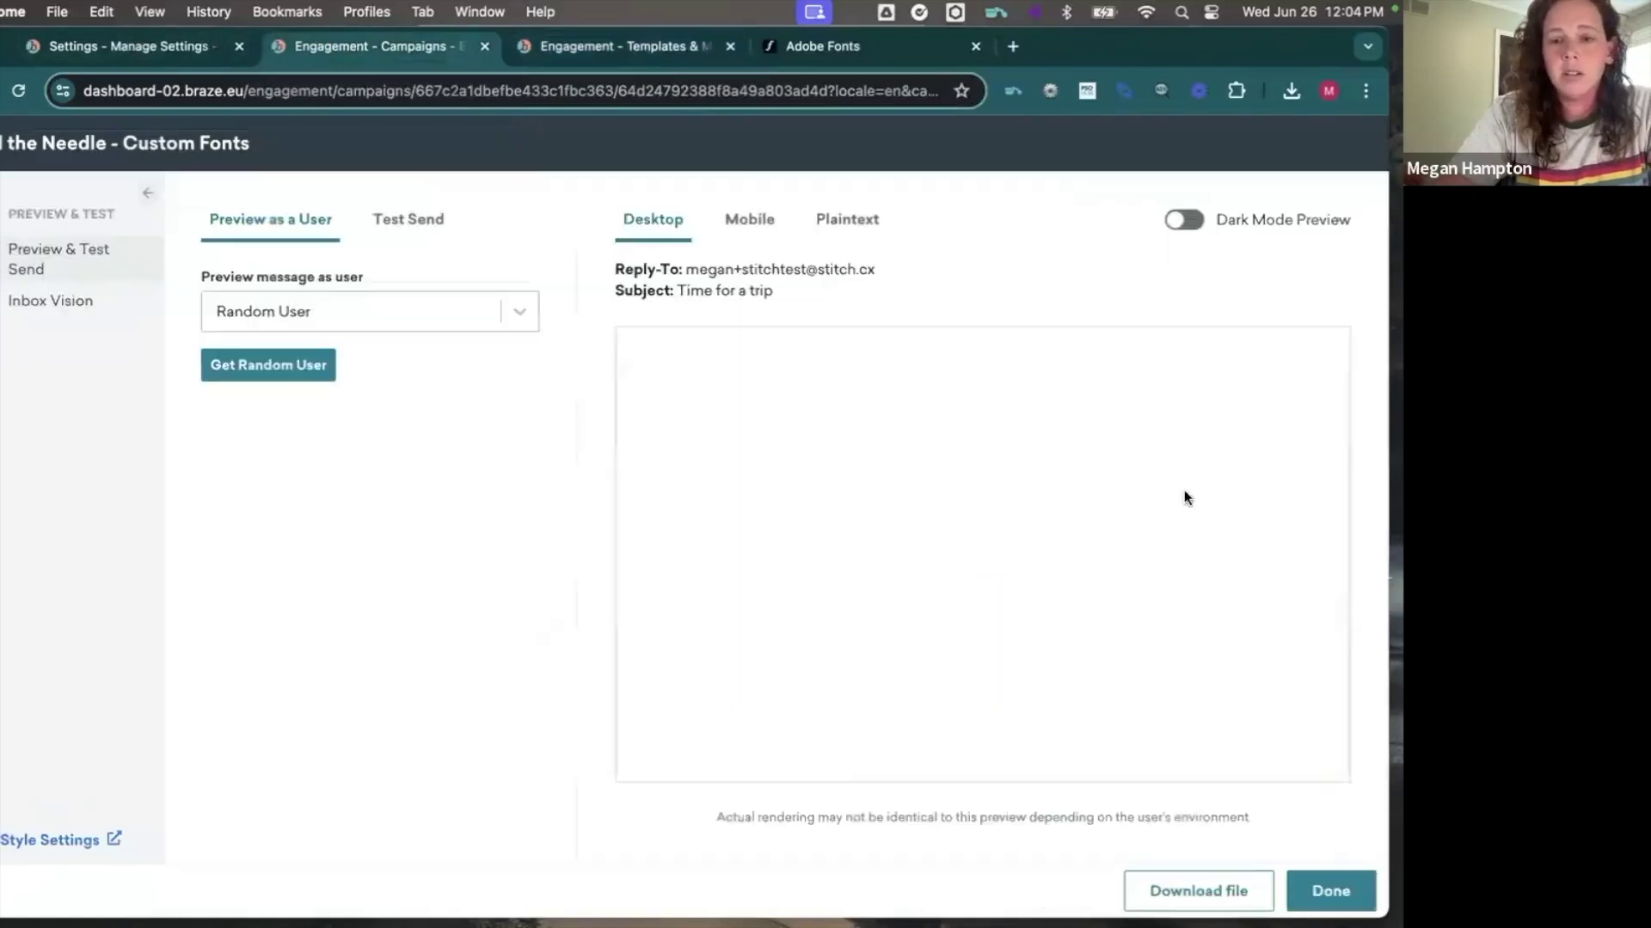
right_click(1060, 620)
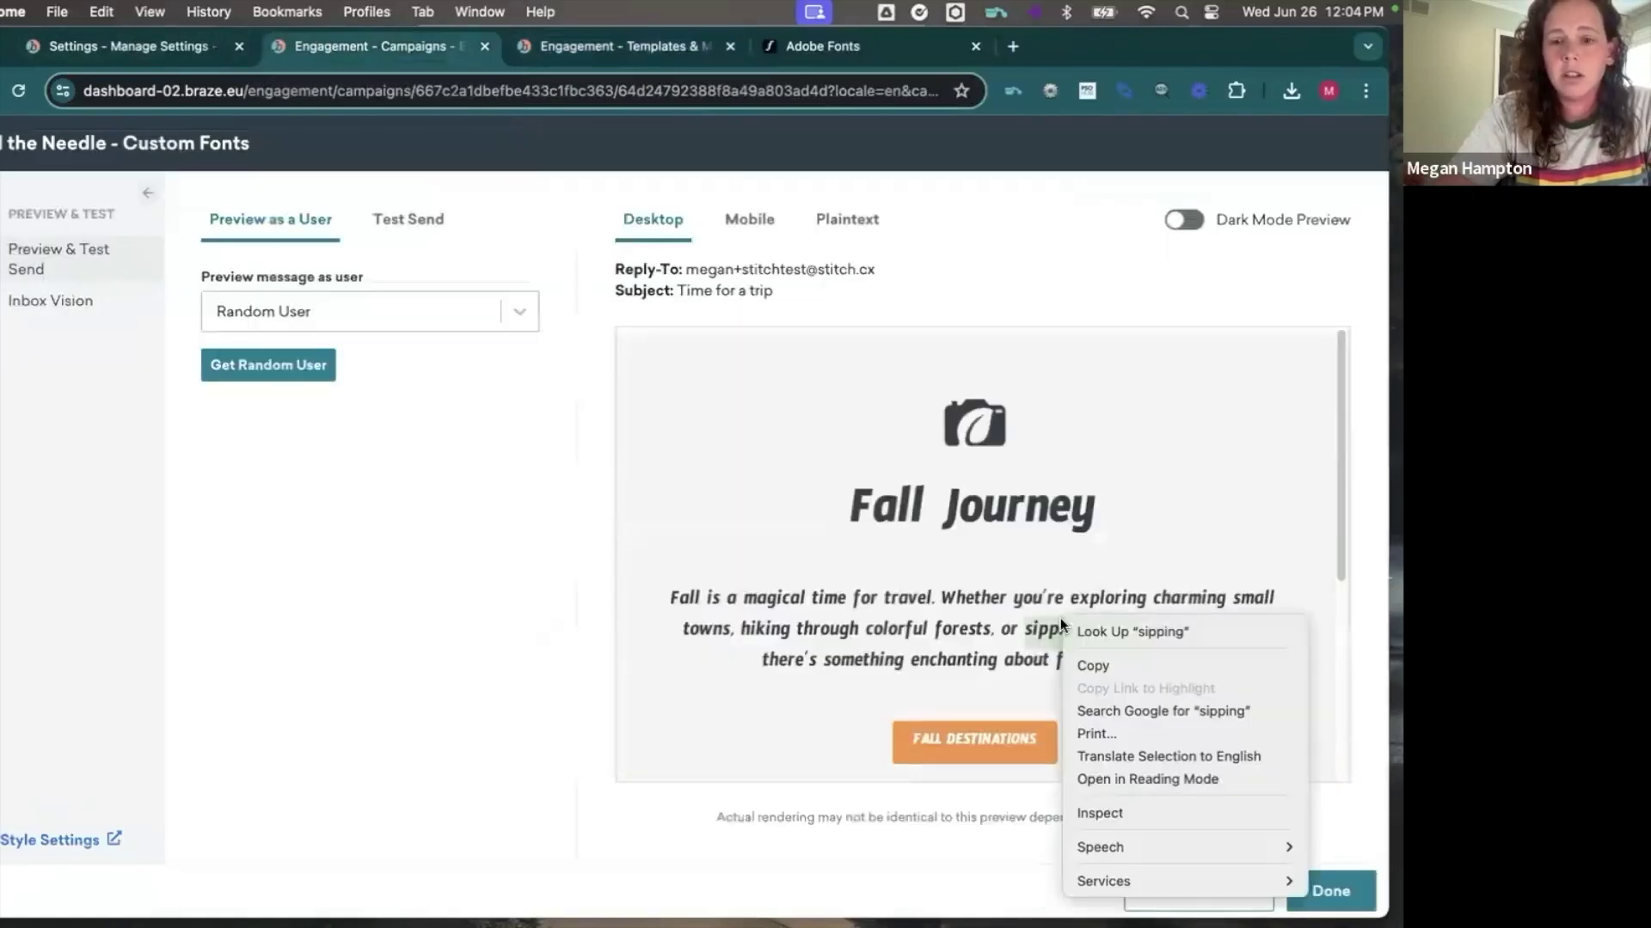
left_click(1097, 813)
scroll(638, 648, "right", 4)
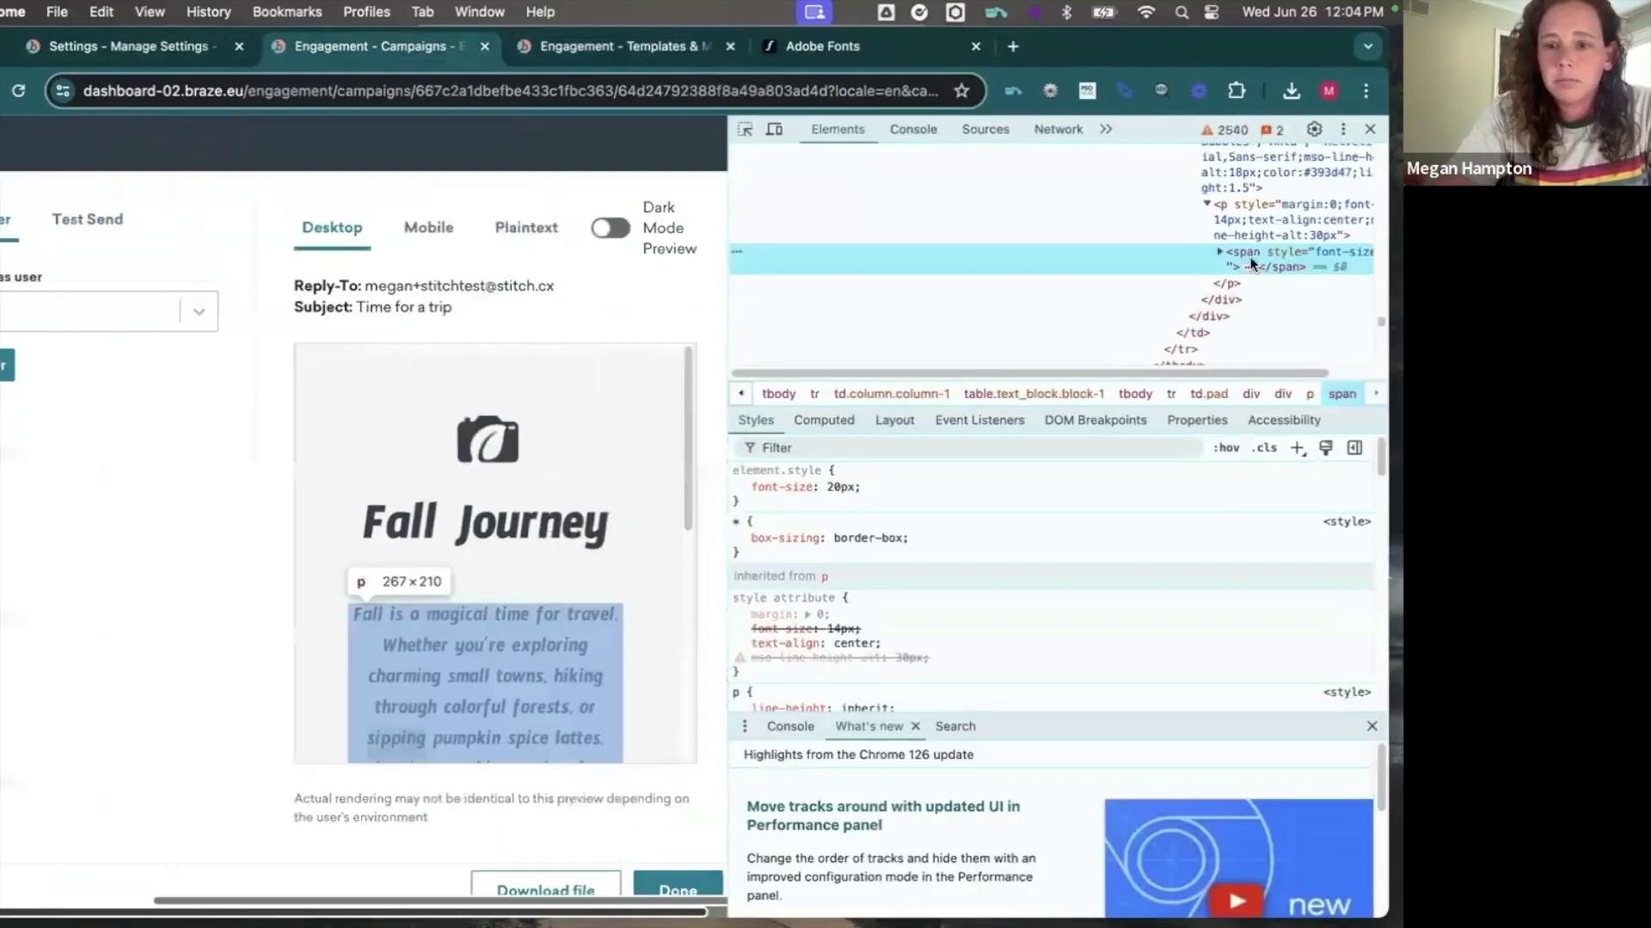
scroll(1250, 197, "up", 1)
left_click(1250, 178)
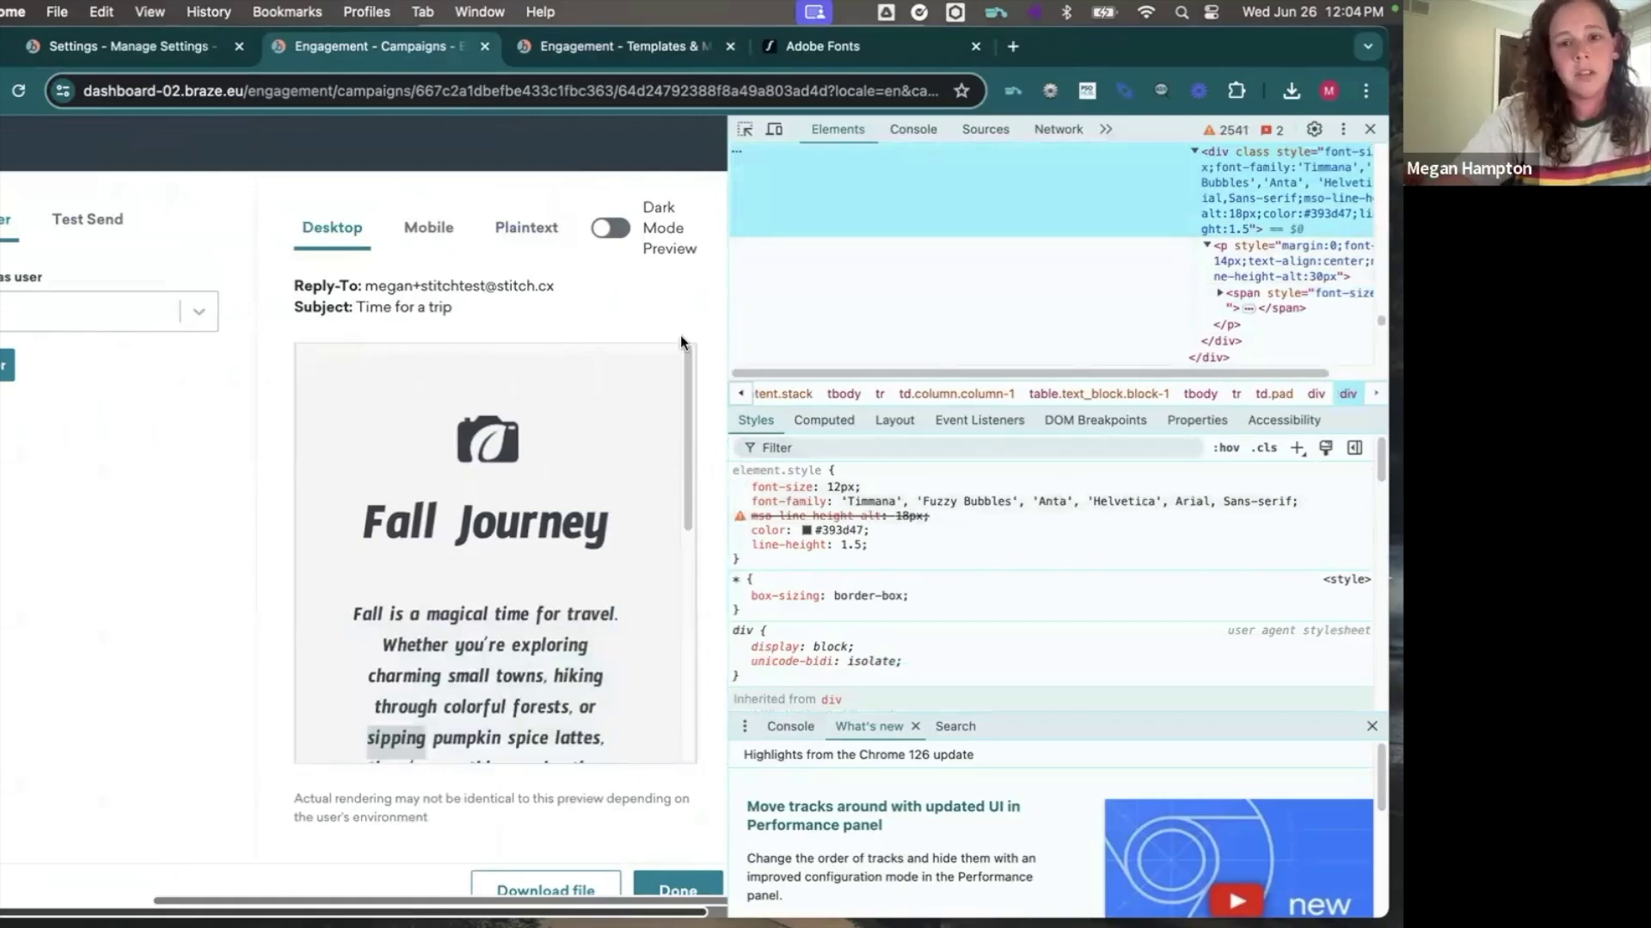
Close DevTools, finish the preview, and open the workspace settings menu
left_click(1369, 131)
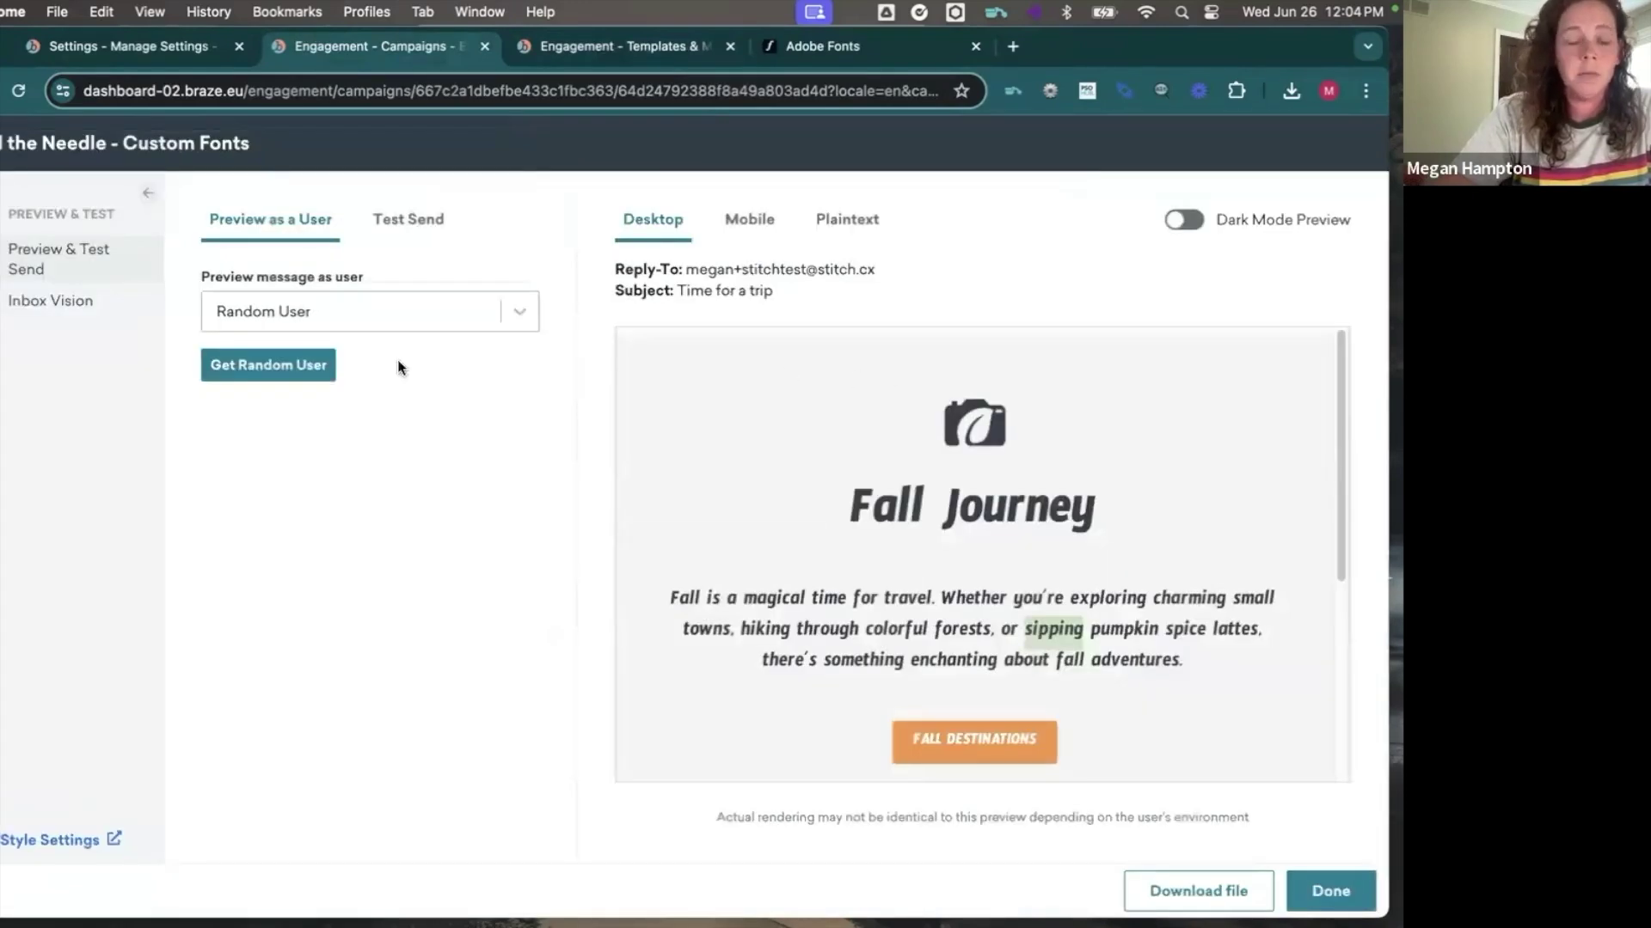
left_click(1339, 895)
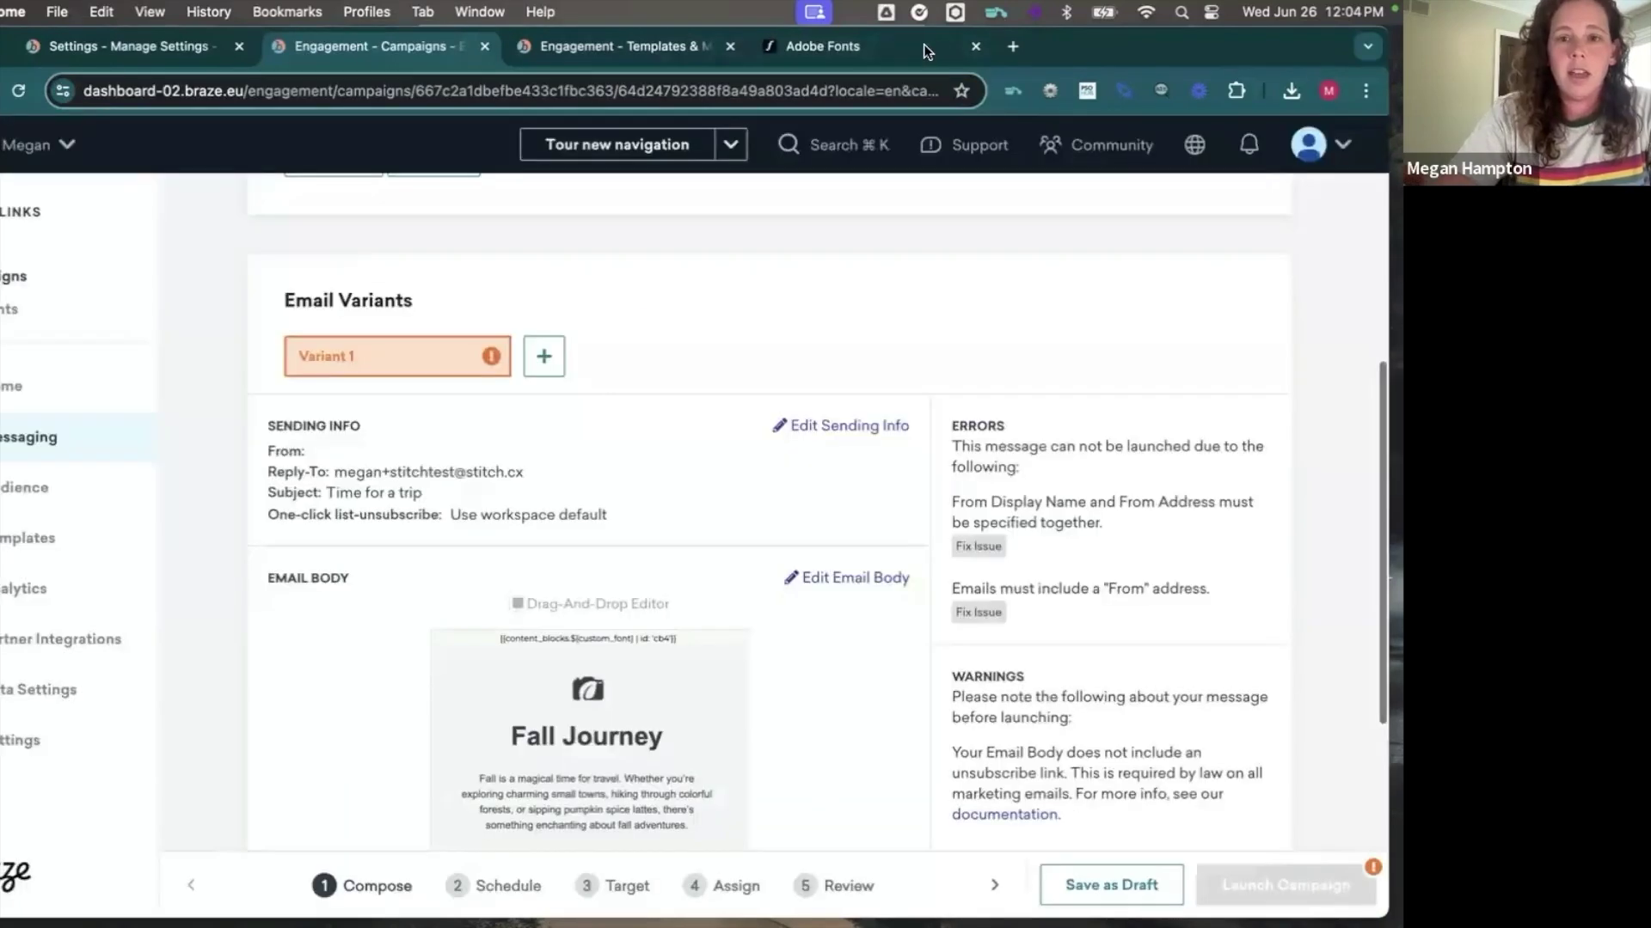
left_click(44, 738)
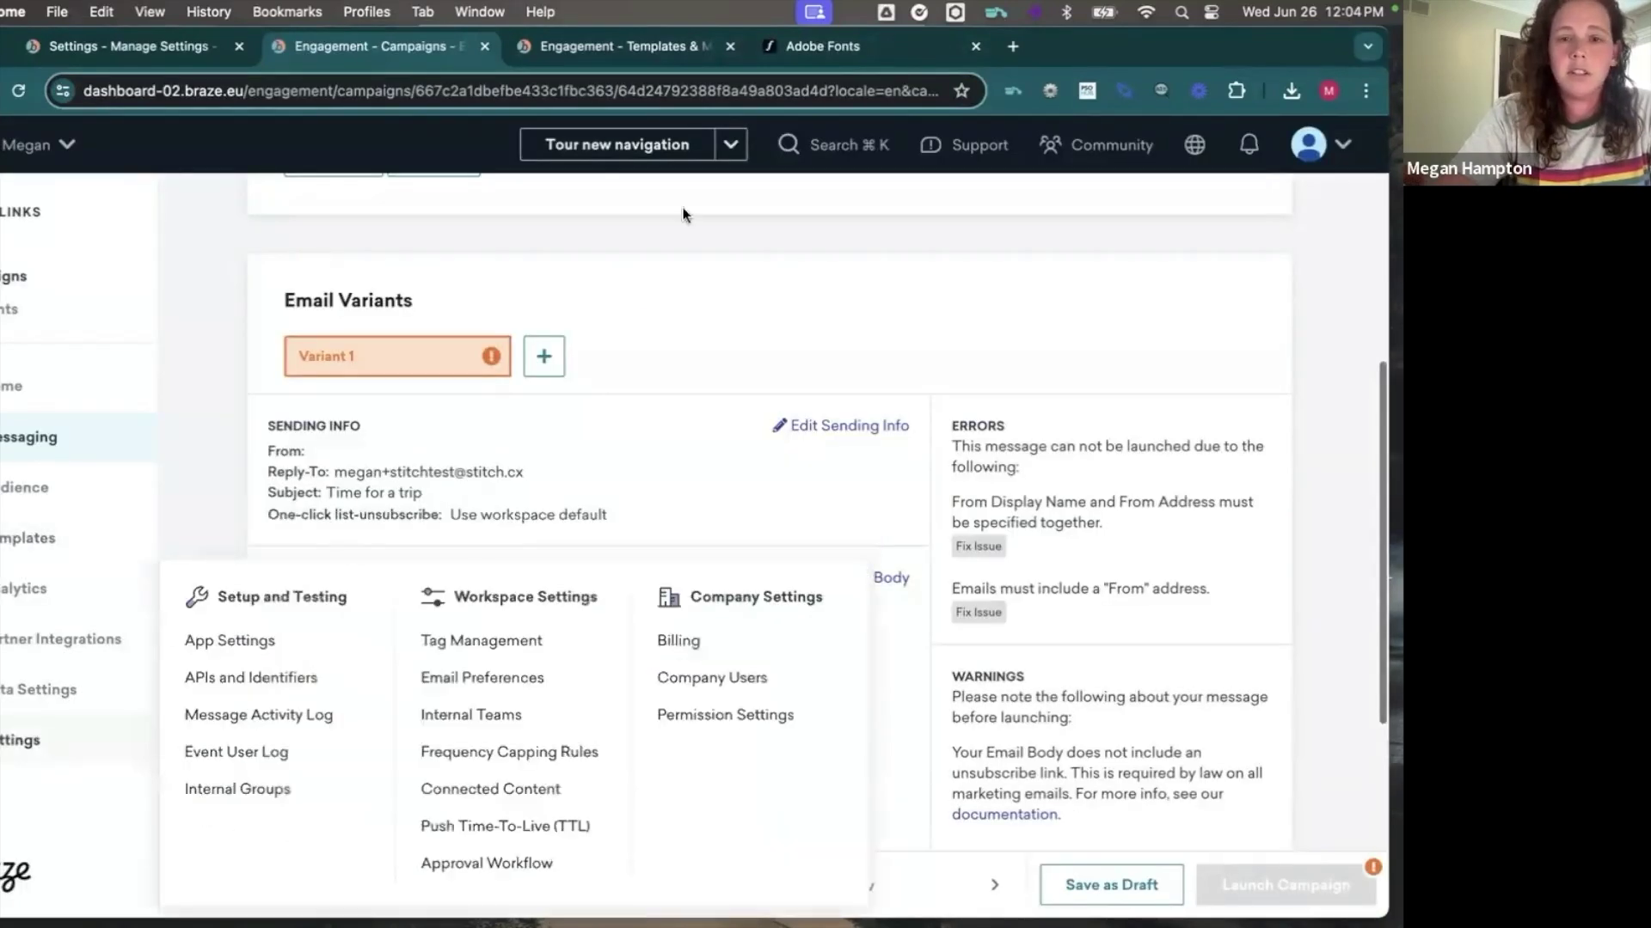